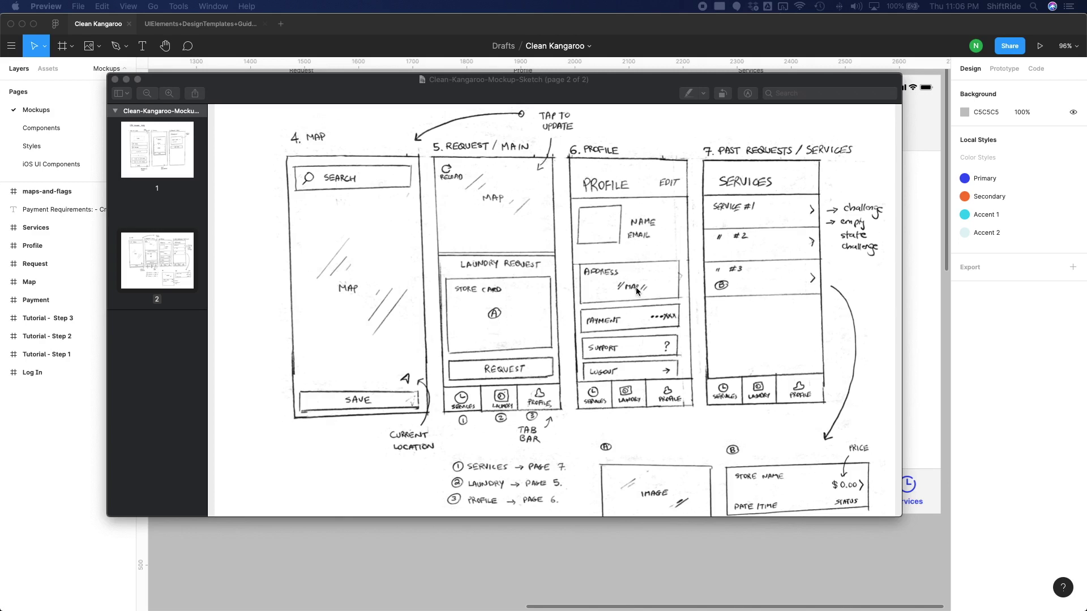
Minimize the Preview profile sketch and bring the Figma Clean Kangaroo mockup to the front
{"action": "double_click", "coordinate": [646, 80]}
{"action": "left_click", "coordinate": [536, 240]}
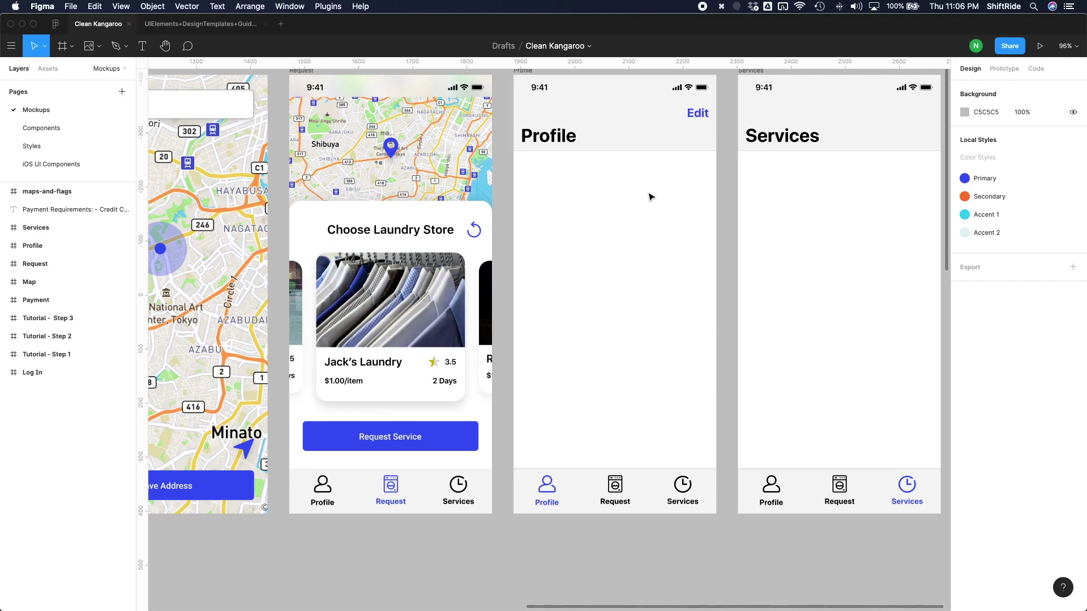
Change the Profile header's Edit label to 20 pt SF Pro Display Semibold
{"action": "left_click", "coordinate": [697, 115]}
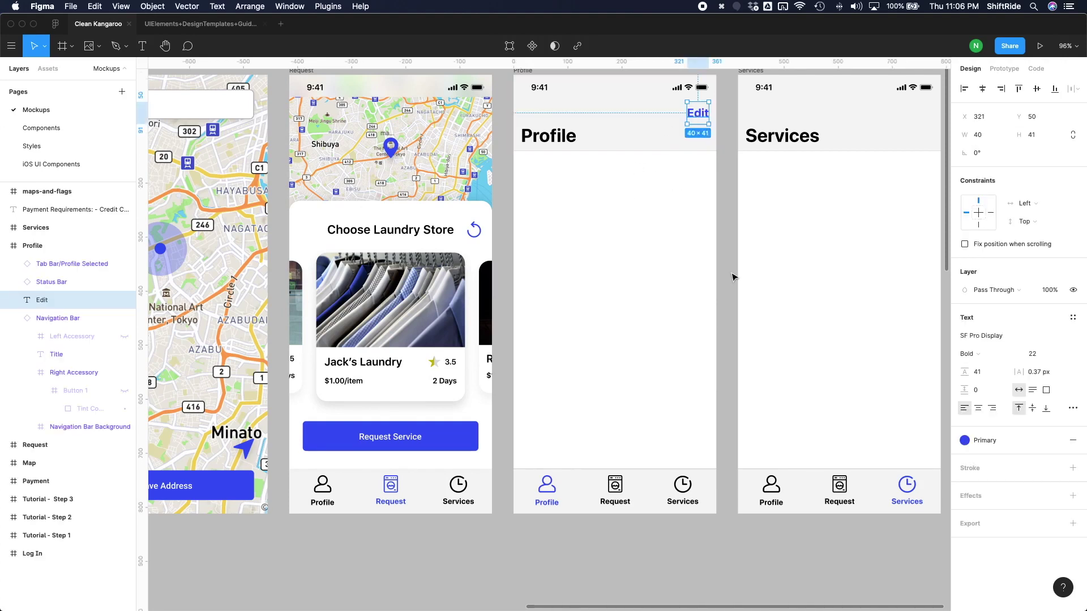
{"action": "left_click", "coordinate": [1034, 354]}
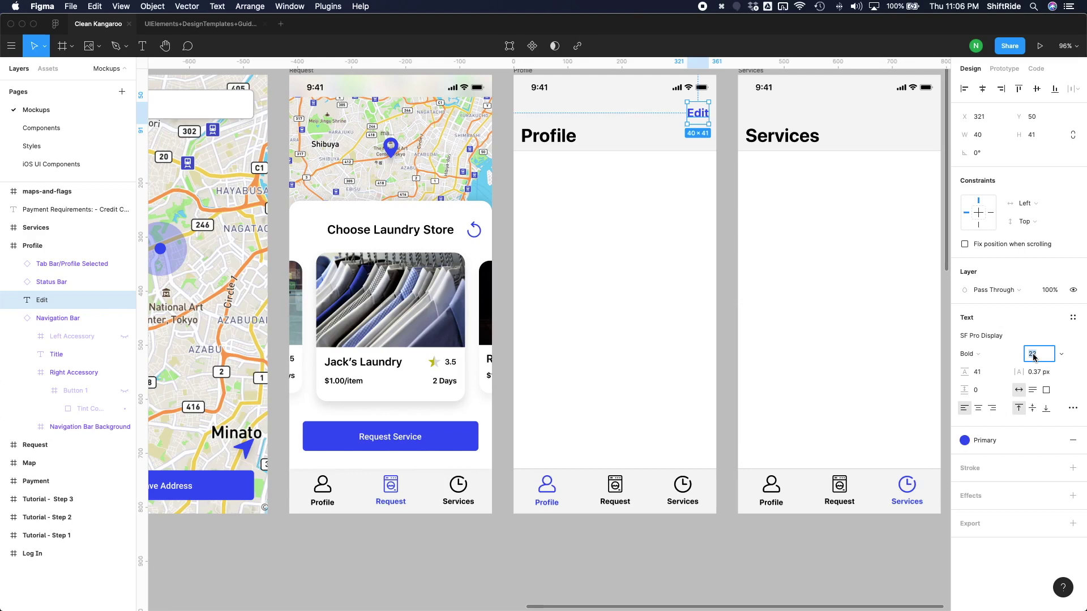
{"action": "key", "text": "Return"}
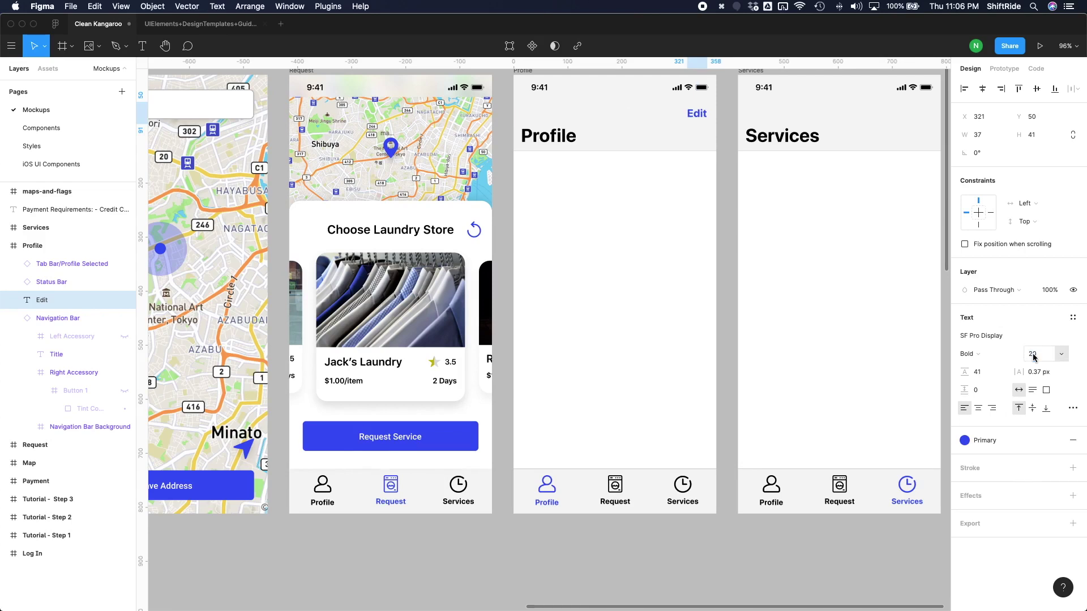
{"action": "left_click", "coordinate": [968, 353]}
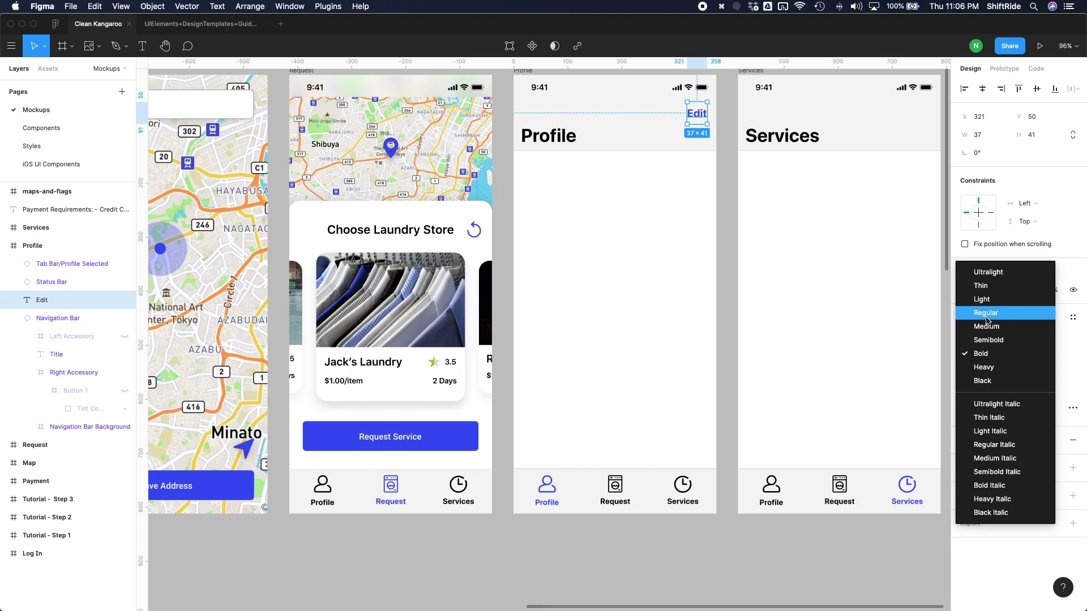
{"action": "left_click", "coordinate": [986, 318]}
{"action": "left_click", "coordinate": [979, 357]}
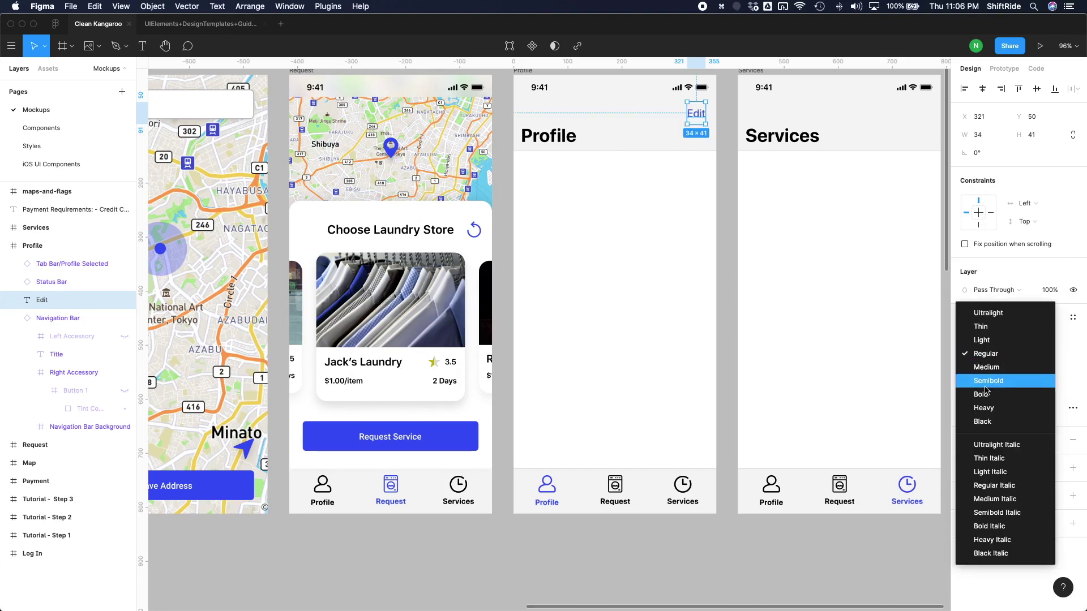
{"action": "left_click", "coordinate": [985, 367]}
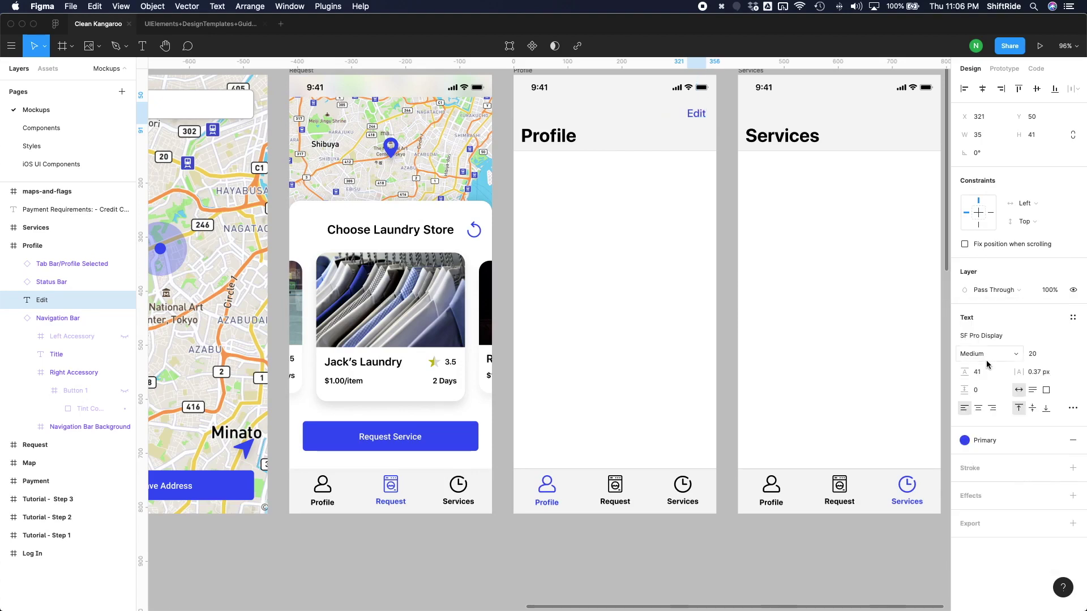
{"action": "left_click", "coordinate": [976, 354]}
{"action": "left_click", "coordinate": [981, 367]}
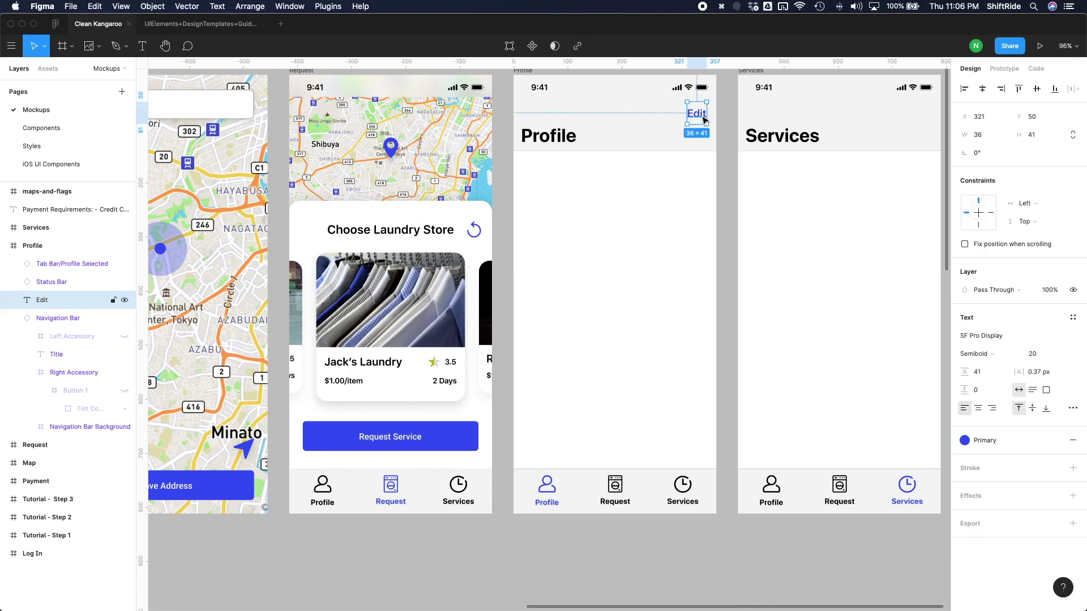
{"action": "left_click", "coordinate": [659, 243]}
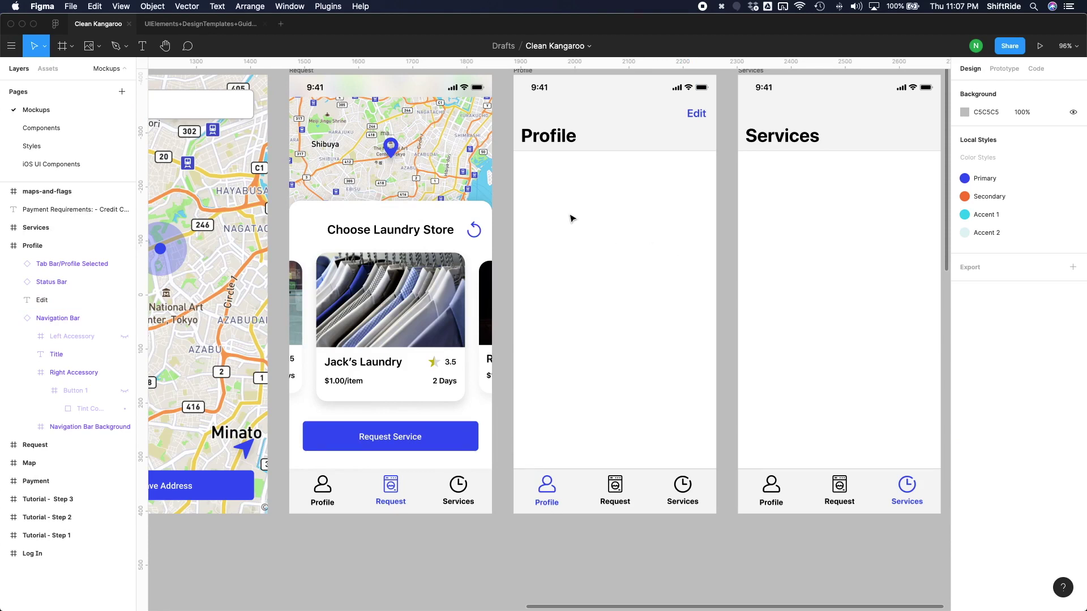
Draw a grey avatar circle at the Profile screen's top left, positioned at x 25
{"action": "key", "text": "o"}
{"action": "left_click_drag", "start_coordinate": [525, 170], "coordinate": [572, 227]}
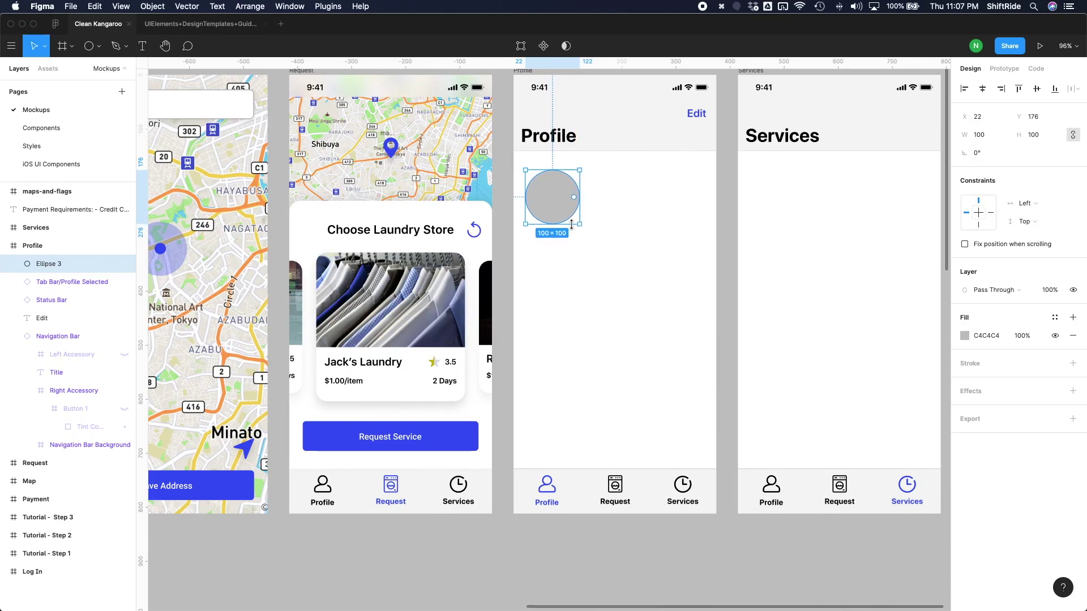
{"action": "left_click", "coordinate": [600, 244]}
{"action": "left_click", "coordinate": [567, 215]}
{"action": "key", "text": "alt"}
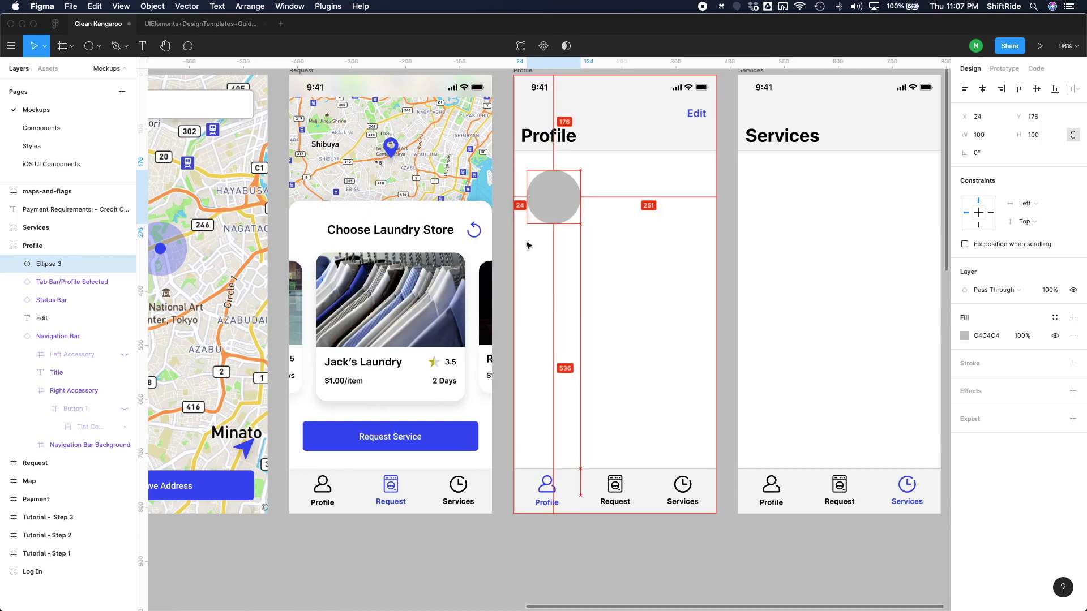
{"action": "key", "text": "Right"}
{"action": "key", "text": "Right"}
{"action": "key", "text": "Right"}
{"action": "key", "text": "alt"}
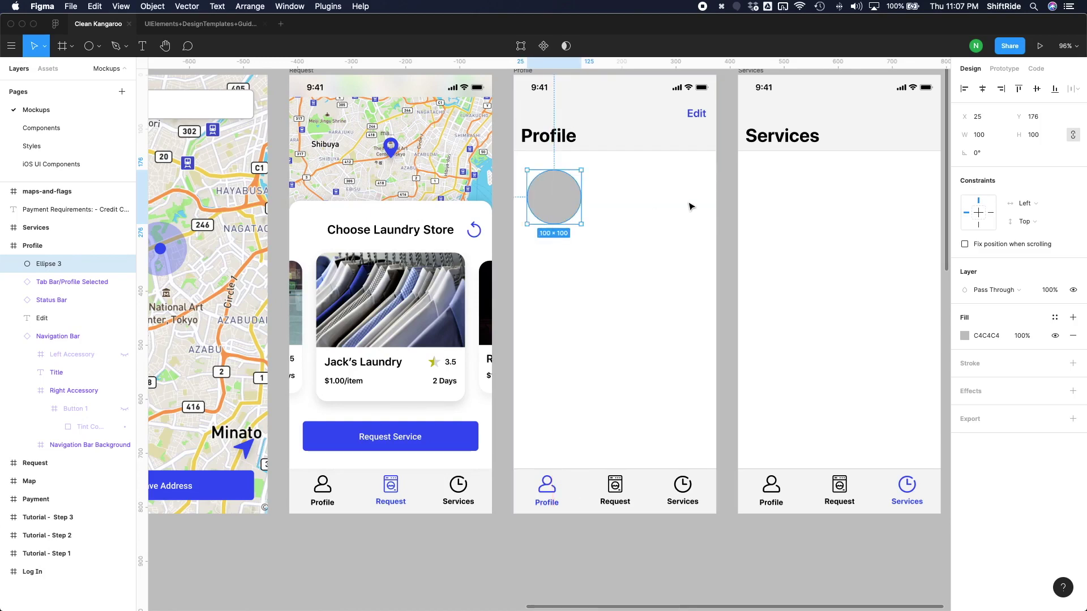
{"action": "scroll", "coordinate": [632, 214], "scroll_direction": "right", "scroll_amount": 2}
{"action": "left_click", "coordinate": [628, 211]}
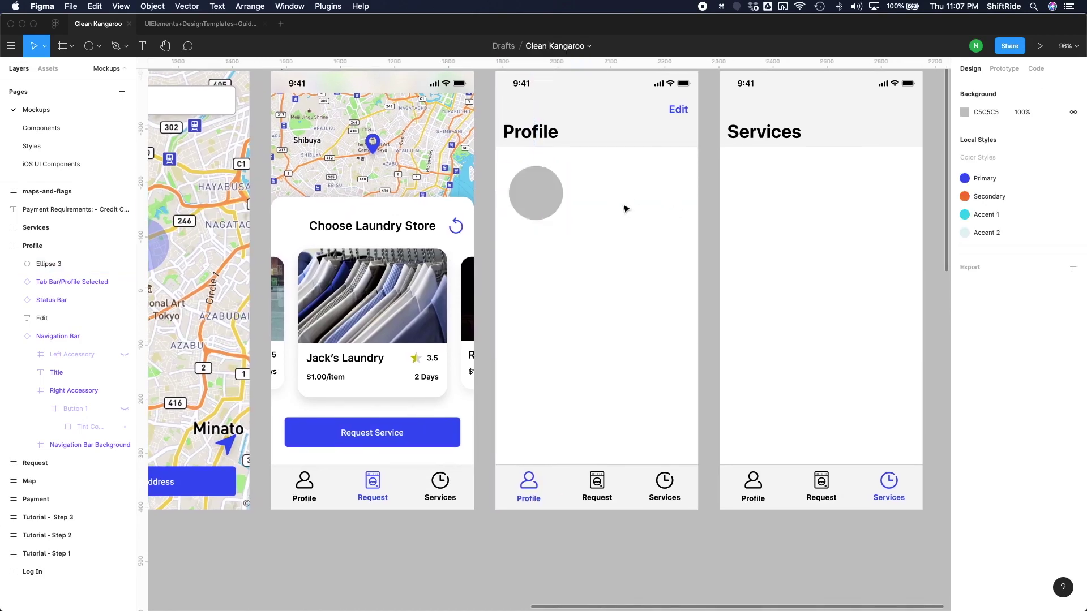
{"action": "key", "text": "t"}
{"action": "left_click", "coordinate": [589, 189]}
{"action": "type", "text": "First Last"}
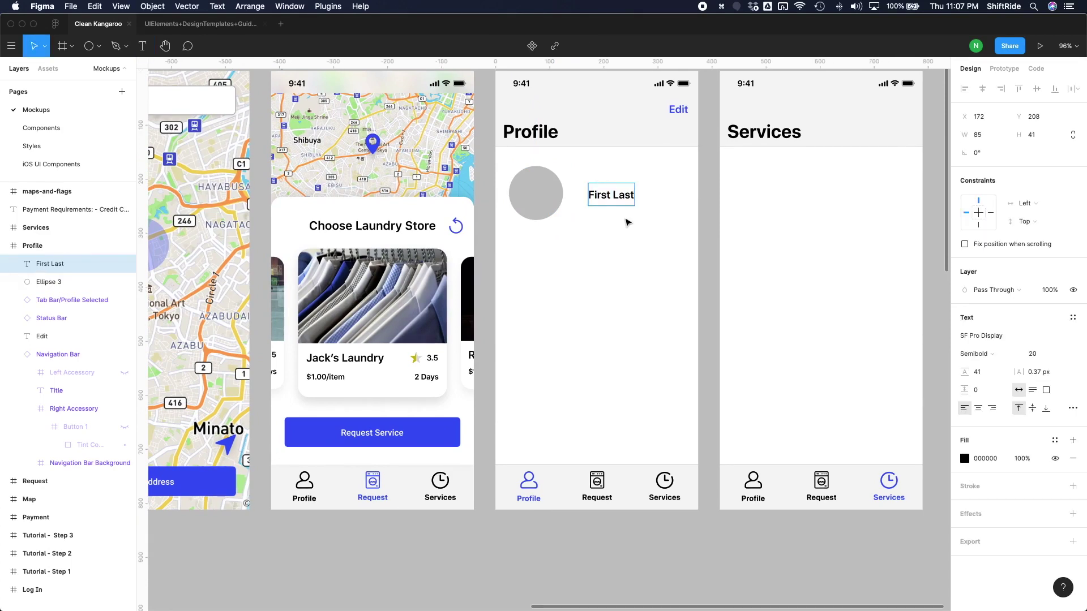
{"action": "key", "text": "Escape"}
{"action": "mouse_move", "coordinate": [624, 202]}
{"action": "left_mouse_down"}
{"action": "mouse_move", "coordinate": [607, 184]}
{"action": "mouse_move", "coordinate": [607, 202]}
{"action": "left_mouse_up"}
{"action": "key", "text": "super+z"}
{"action": "key", "text": "super+z"}
{"action": "double_click", "coordinate": [606, 199]}
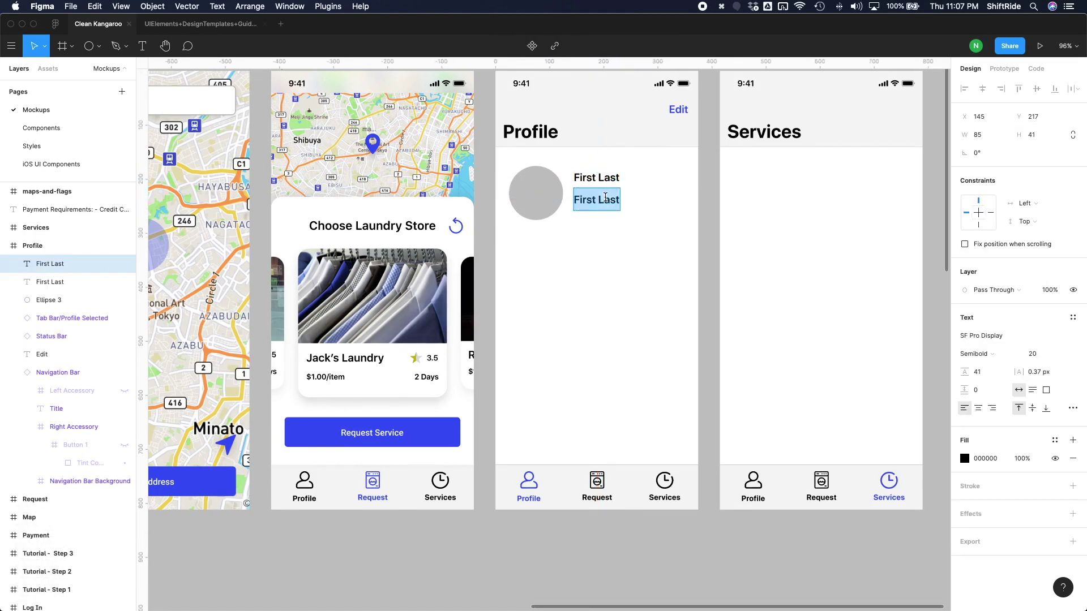
{"action": "type", "text": "emai"}
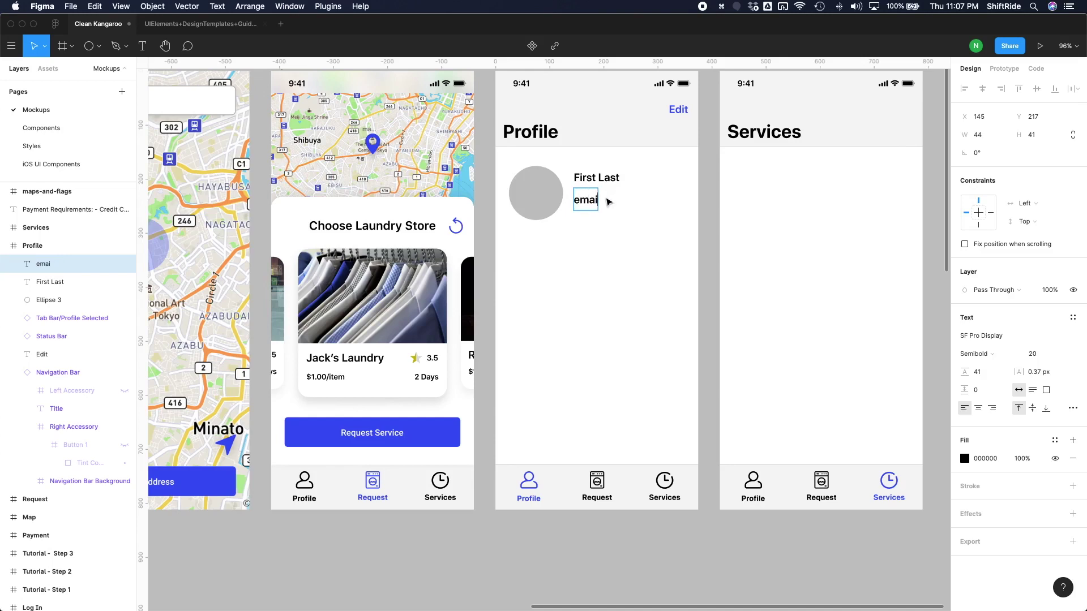
{"action": "type", "text": "l@domain.com"}
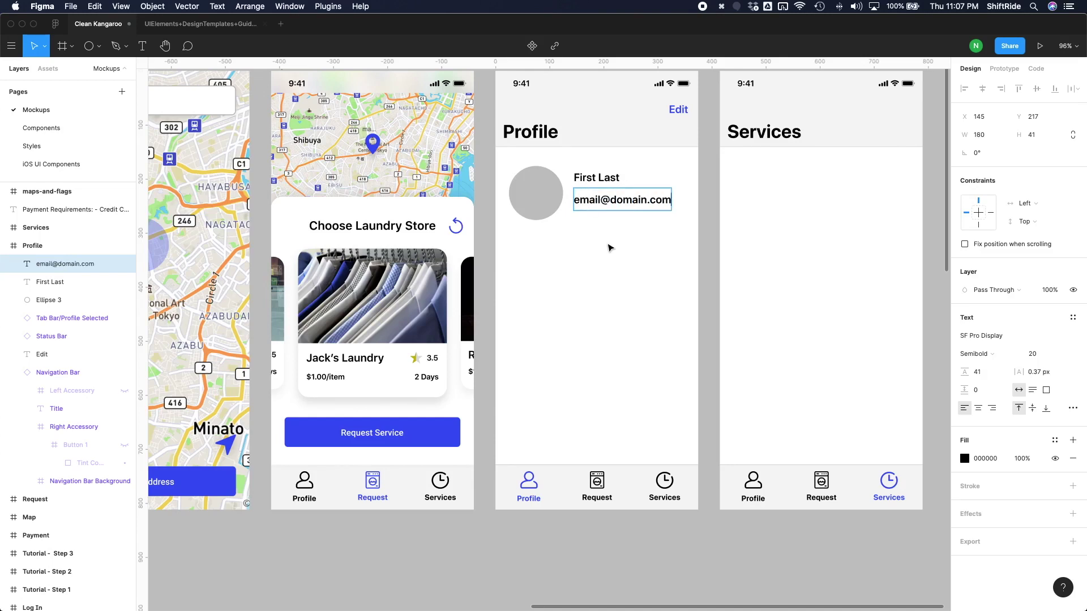
{"action": "key", "text": "Escape"}
{"action": "left_click", "coordinate": [630, 232]}
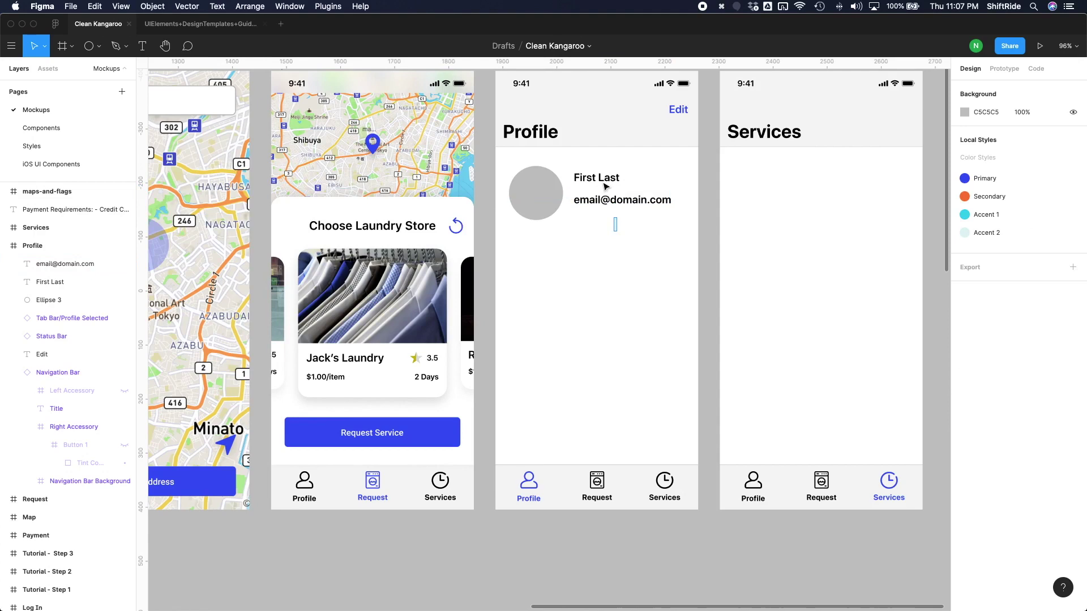
Stack the e-mail line under the name, nudged down 3 px
{"action": "left_click_drag", "start_coordinate": [616, 223], "coordinate": [602, 192]}
{"action": "left_click", "coordinate": [602, 211]}
{"action": "left_click", "coordinate": [602, 208]}
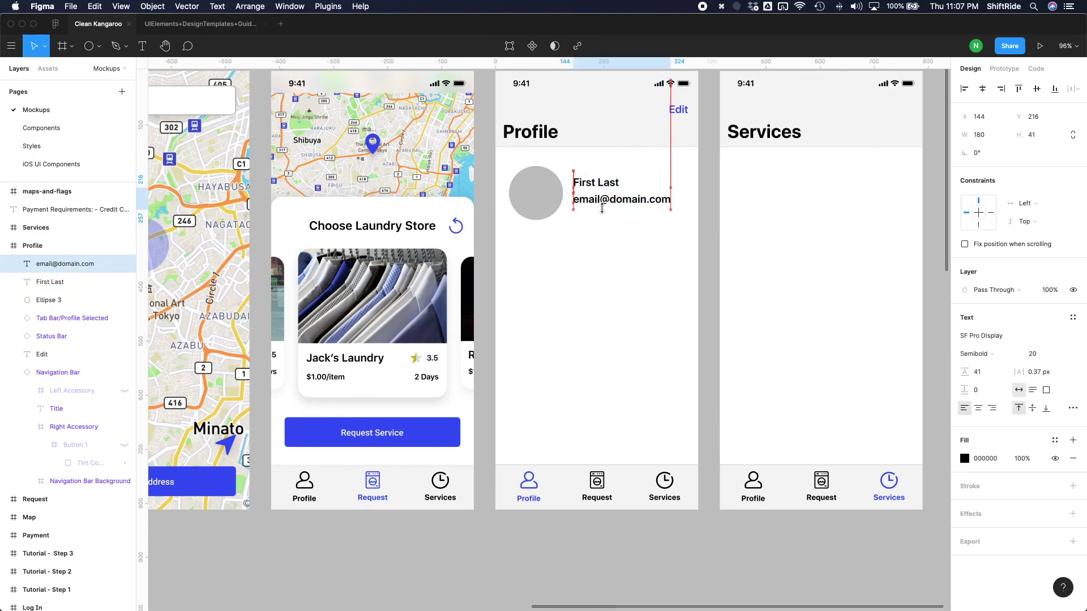
{"action": "key", "text": "Down"}
{"action": "key", "text": "Down"}
{"action": "key", "text": "Down"}
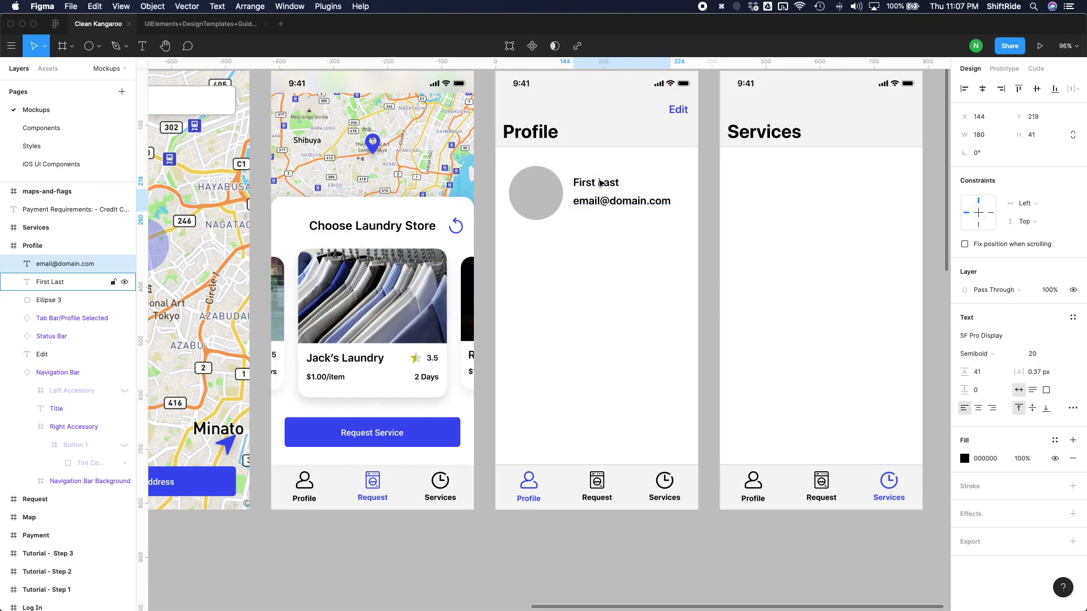
{"action": "left_click", "coordinate": [598, 255]}
{"action": "left_click", "coordinate": [623, 206]}
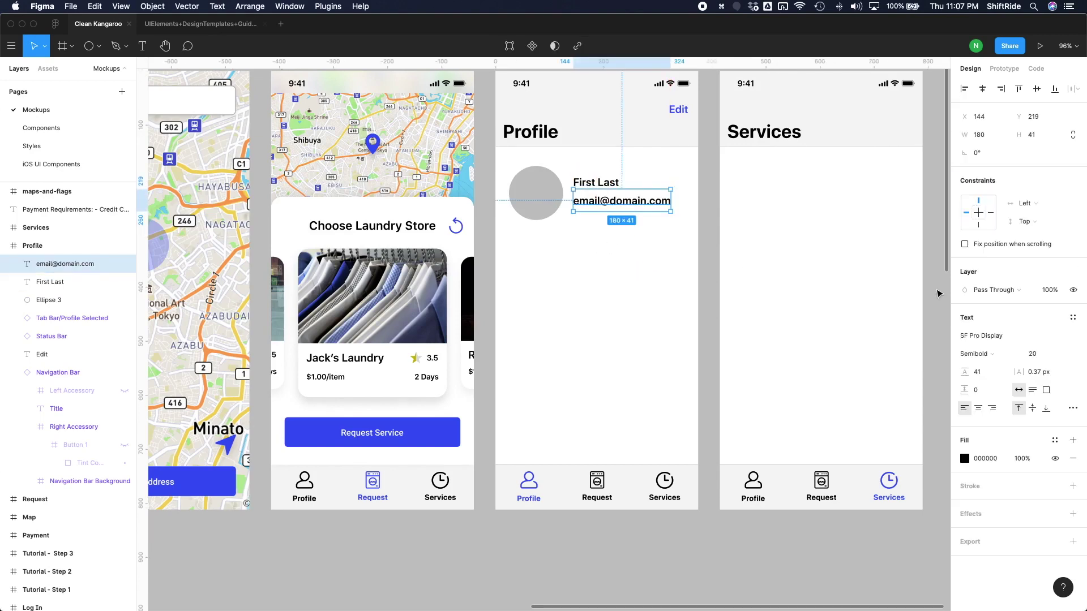
Set the e-mail text to 18 pt and the name text to 22 pt
{"action": "left_click", "coordinate": [1034, 360]}
{"action": "key", "text": "Return"}
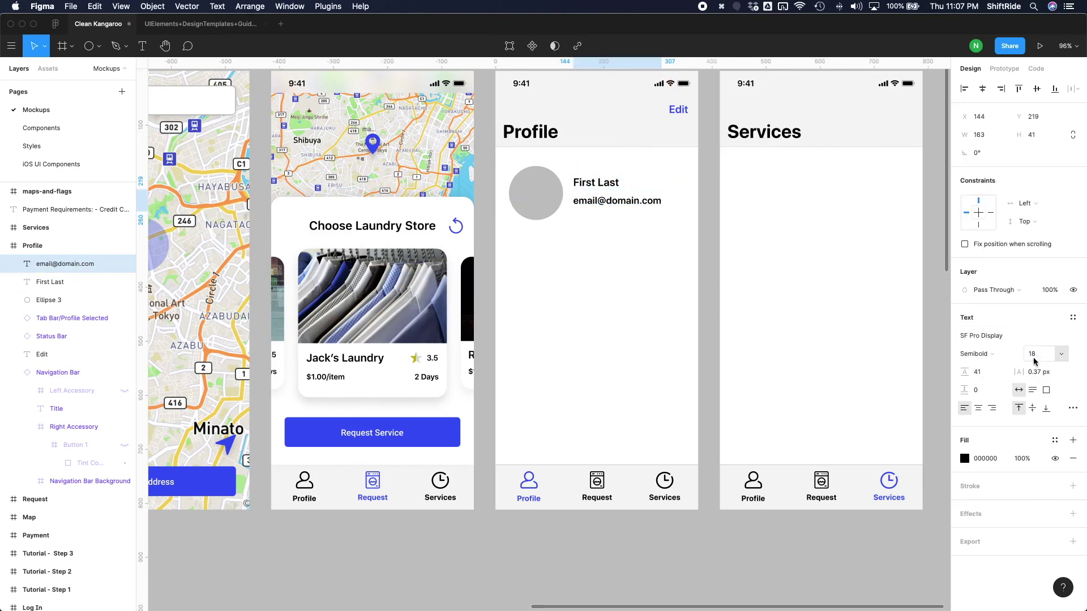
{"action": "left_click", "coordinate": [610, 185]}
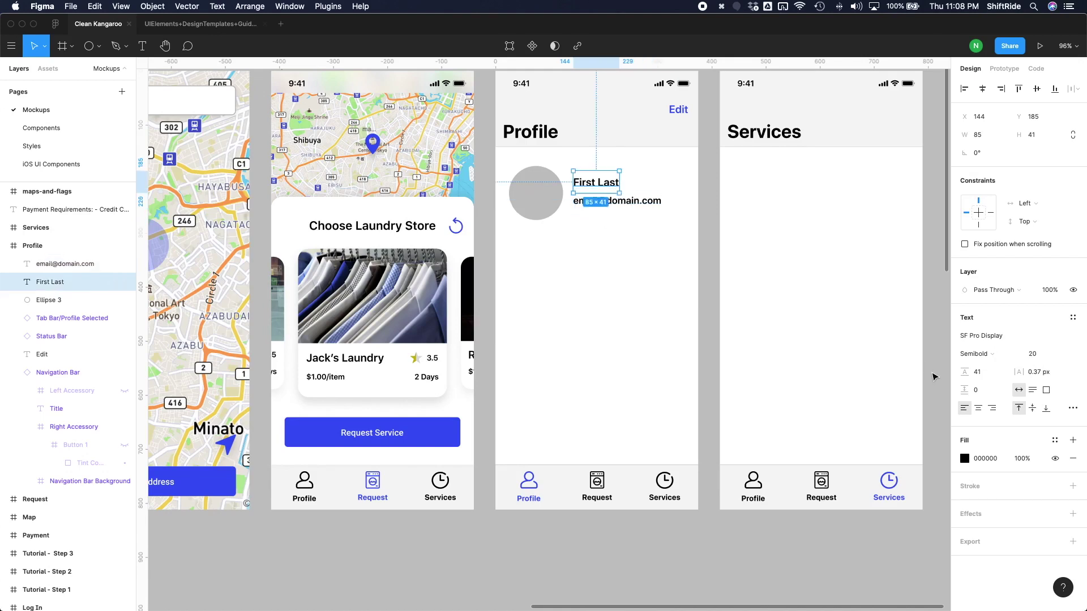
{"action": "left_click", "coordinate": [1034, 356]}
{"action": "type", "text": "22"}
{"action": "key", "text": "Return"}
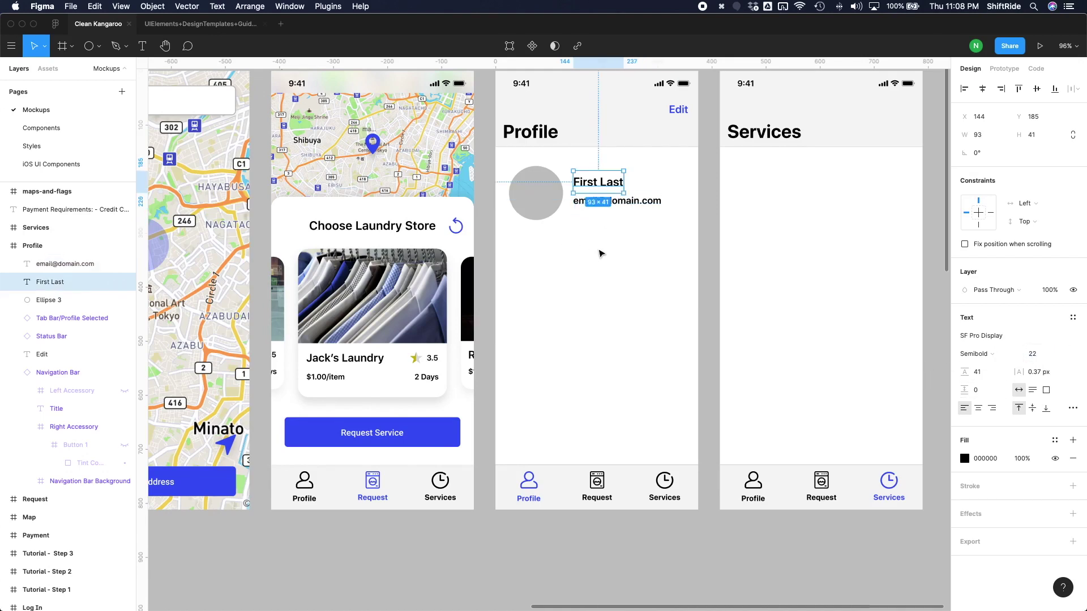
Search the plugin catalogue for 'avatars', install Avatars, and return to Clean Kangaroo
{"action": "left_click", "coordinate": [532, 215]}
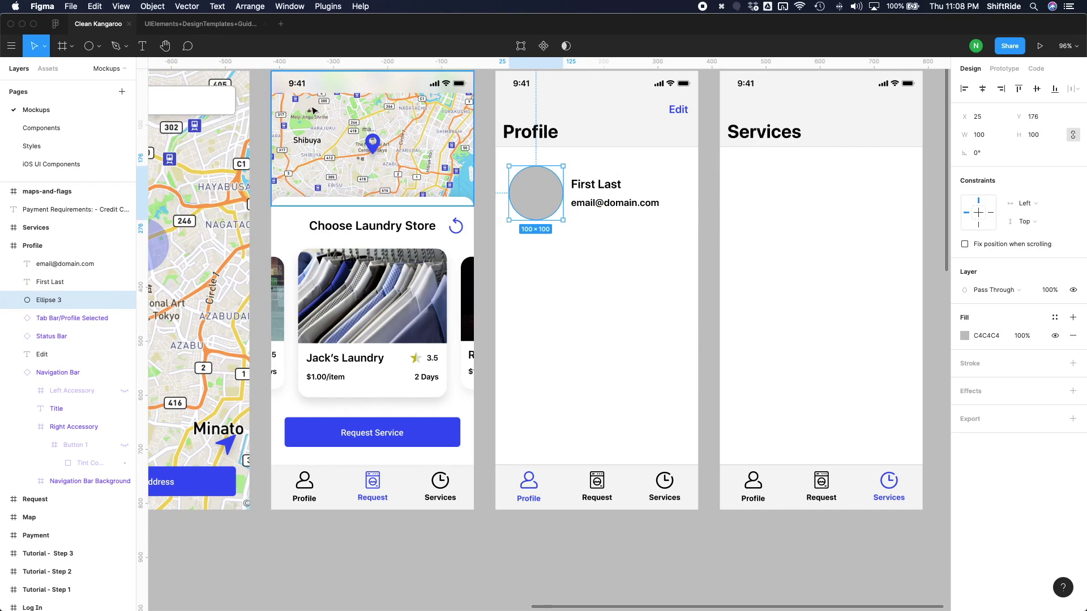
{"action": "left_click", "coordinate": [327, 6]}
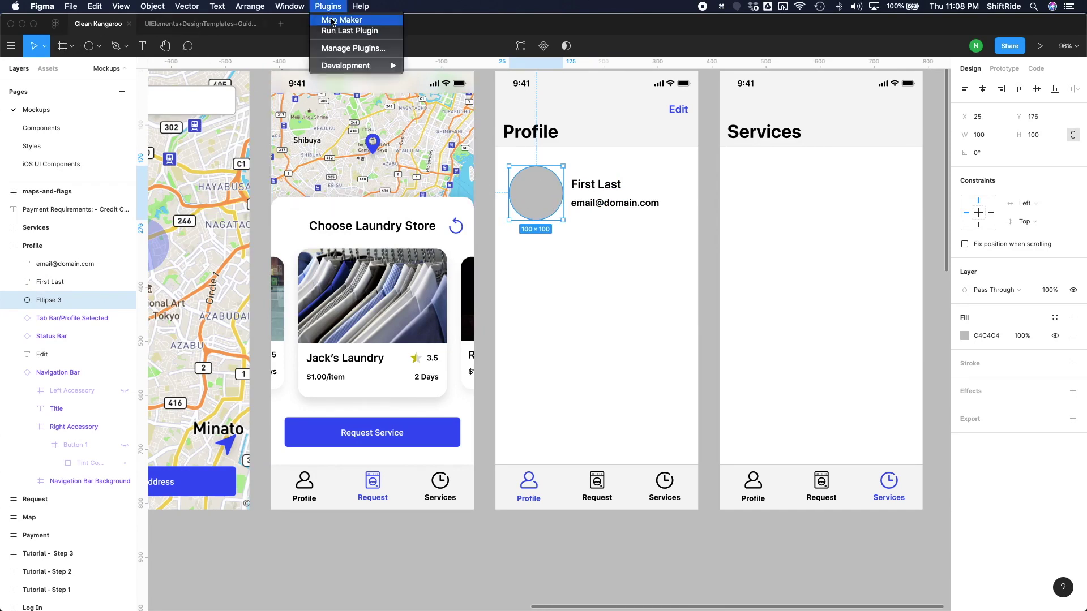
{"action": "left_click", "coordinate": [331, 49]}
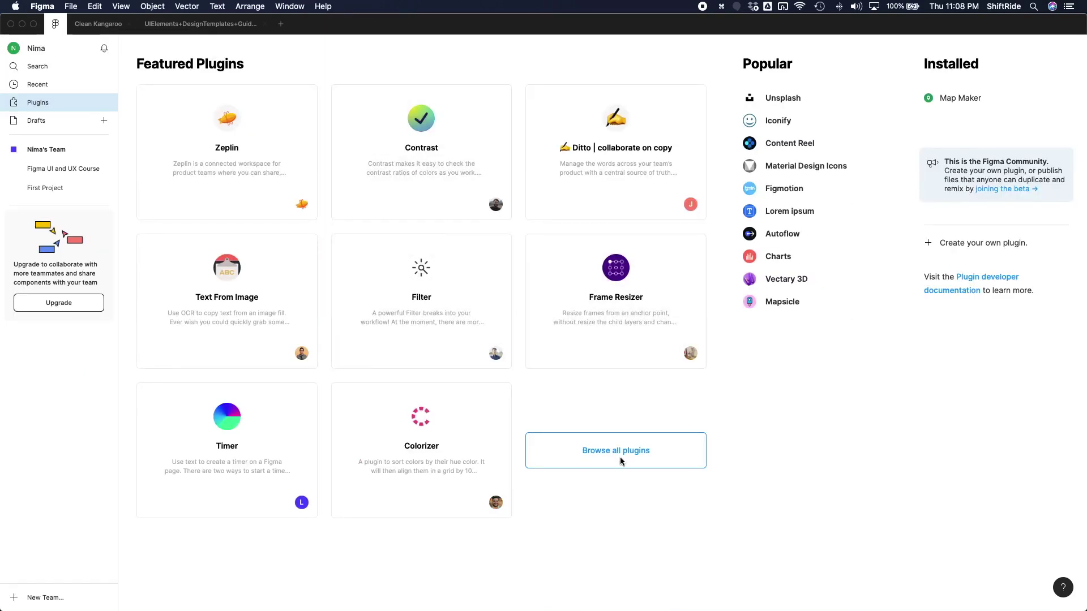
{"action": "left_click", "coordinate": [635, 465]}
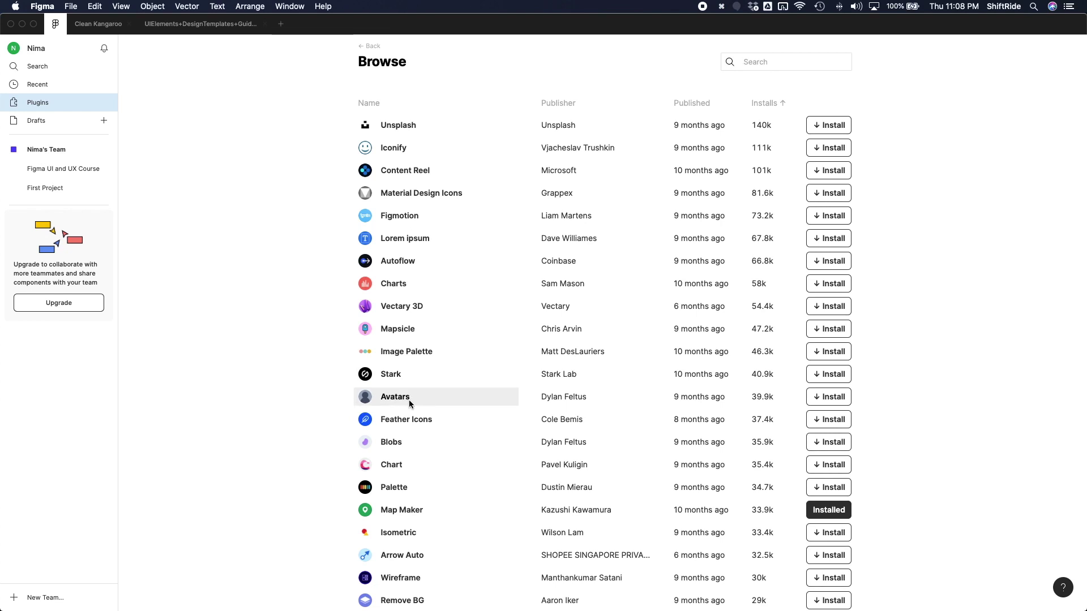
{"action": "left_click", "coordinate": [765, 64]}
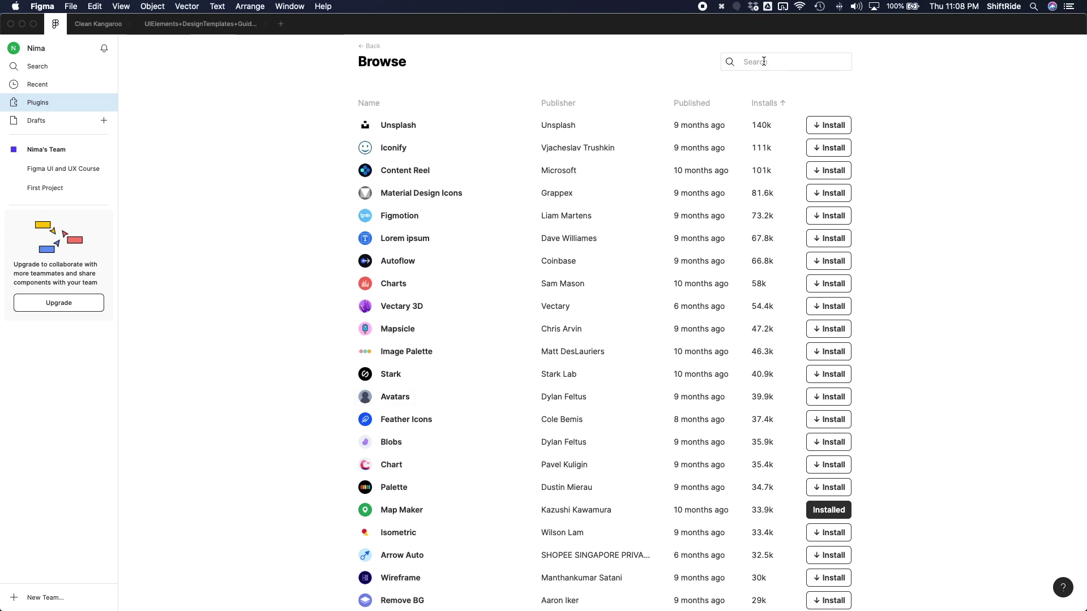
{"action": "type", "text": "avatars"}
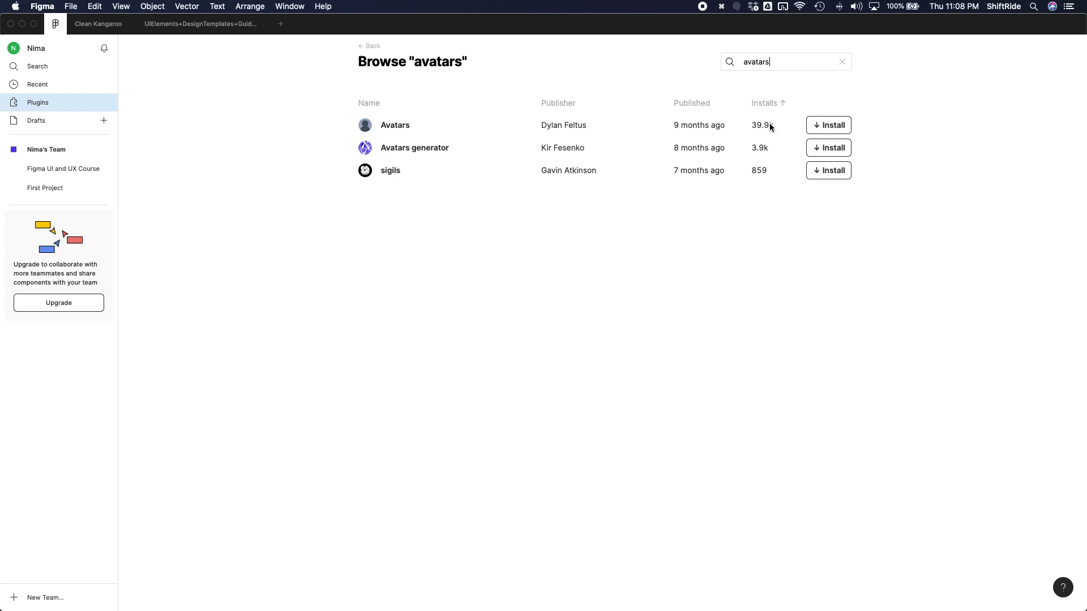
{"action": "left_click", "coordinate": [824, 127]}
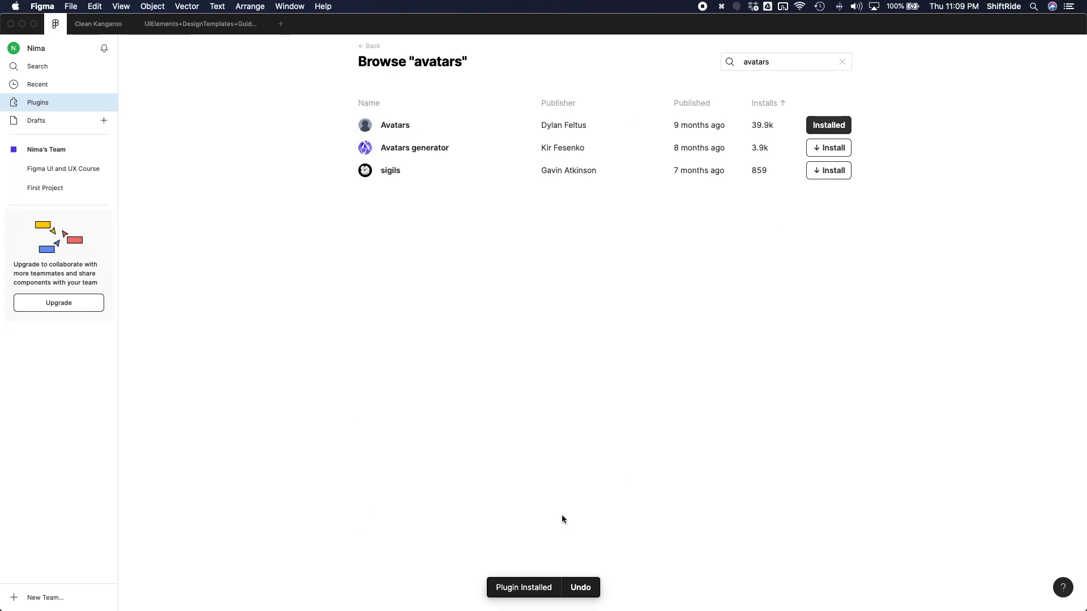
{"action": "left_click", "coordinate": [105, 28]}
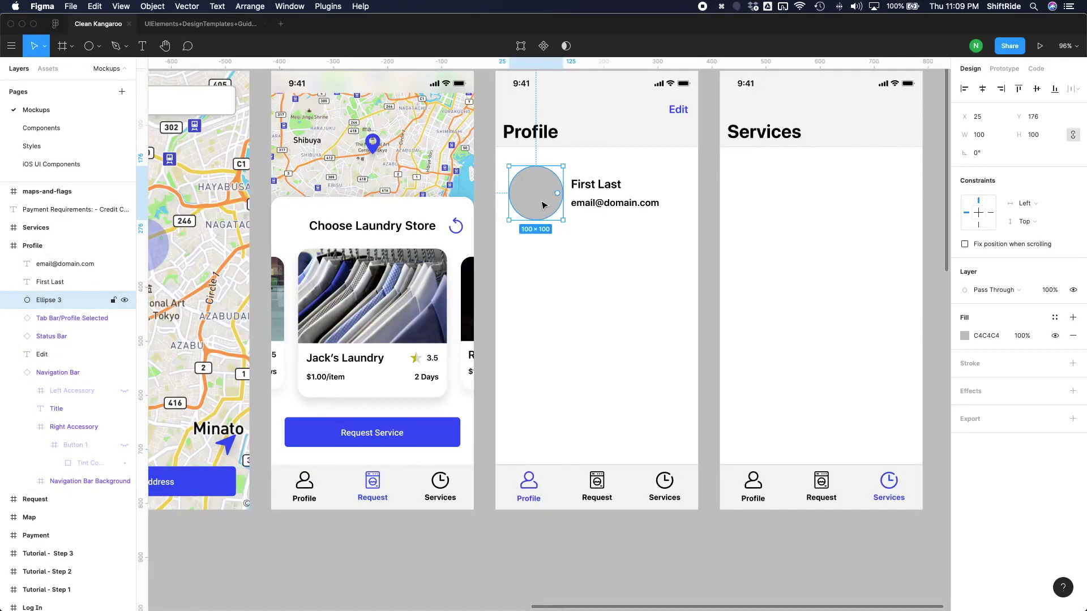
Run the Avatars plugin on the selected circle to fill it with a portrait photo
{"action": "left_click", "coordinate": [327, 6]}
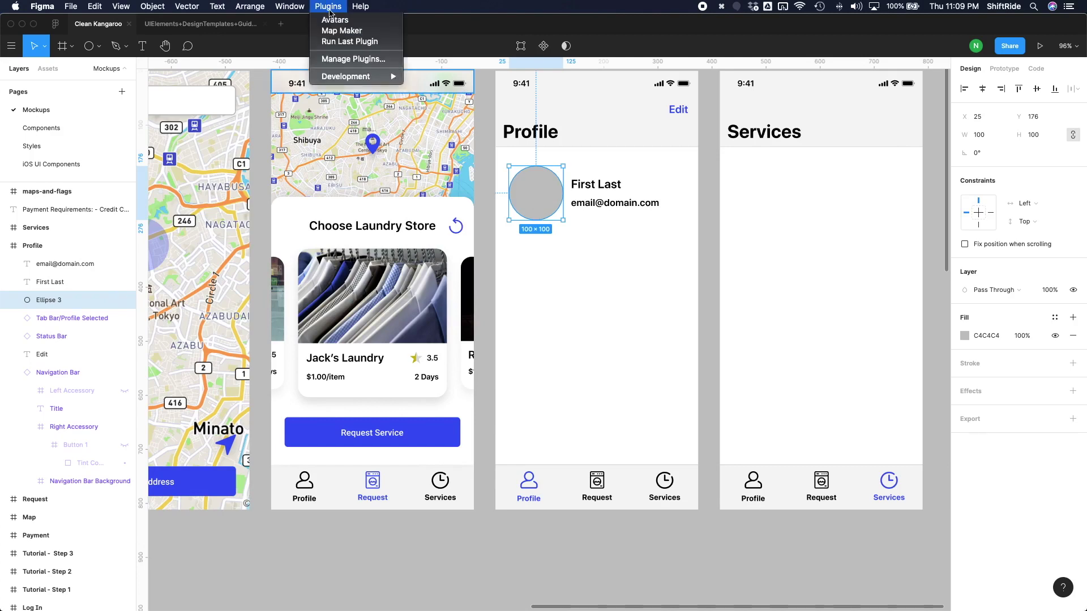
{"action": "left_click", "coordinate": [342, 21]}
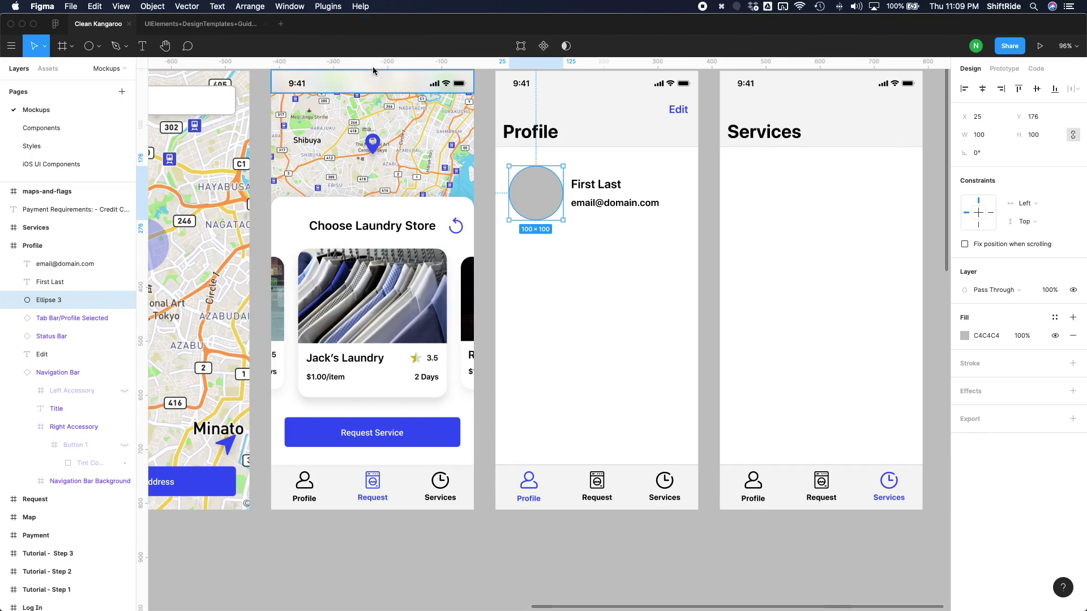
{"action": "left_click", "coordinate": [595, 238]}
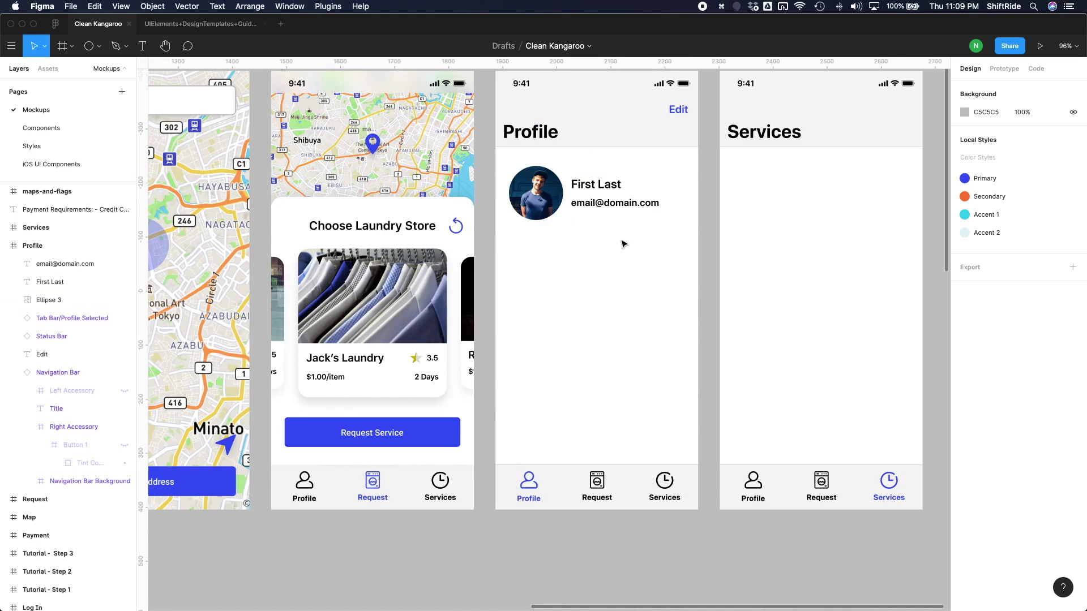
{"action": "left_click", "coordinate": [554, 276]}
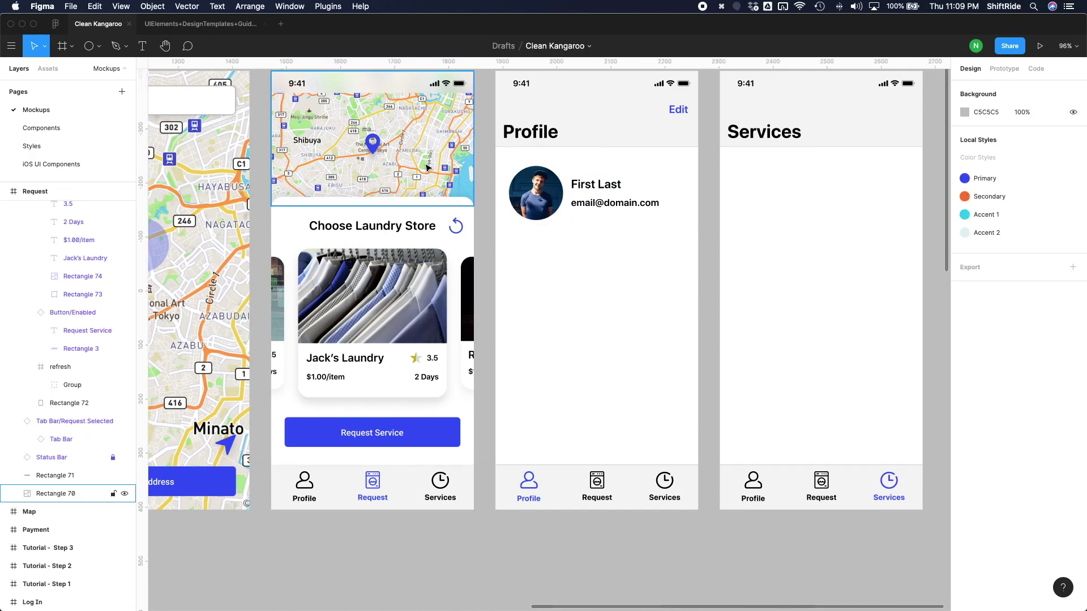
Copy the Request map image into Profile and resize it to a 325×100 banner
{"action": "left_click", "coordinate": [427, 167]}
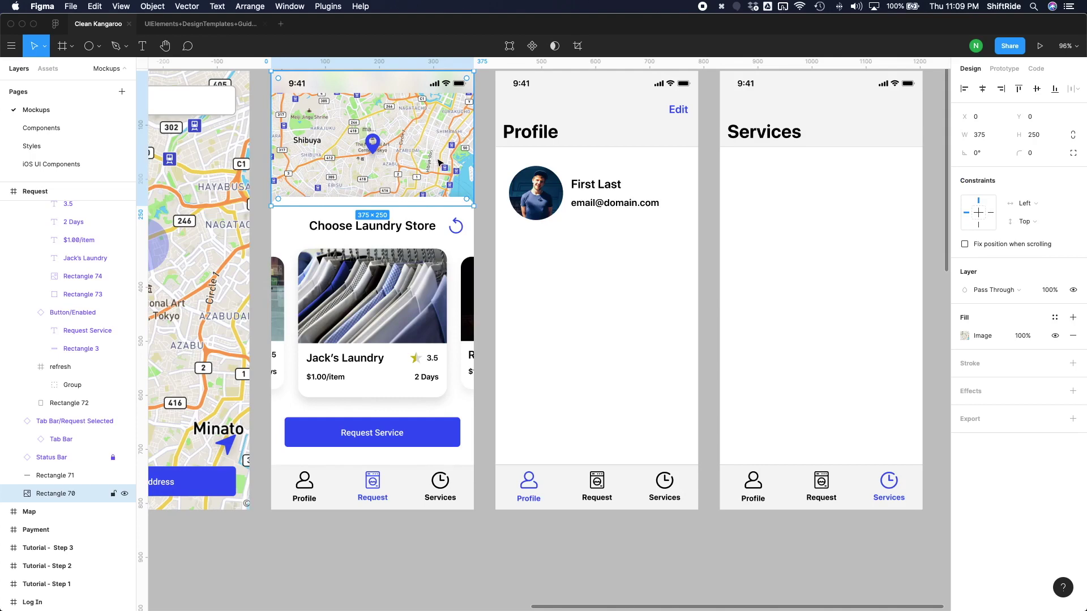
{"action": "left_click_drag", "start_coordinate": [429, 167], "coordinate": [668, 336]}
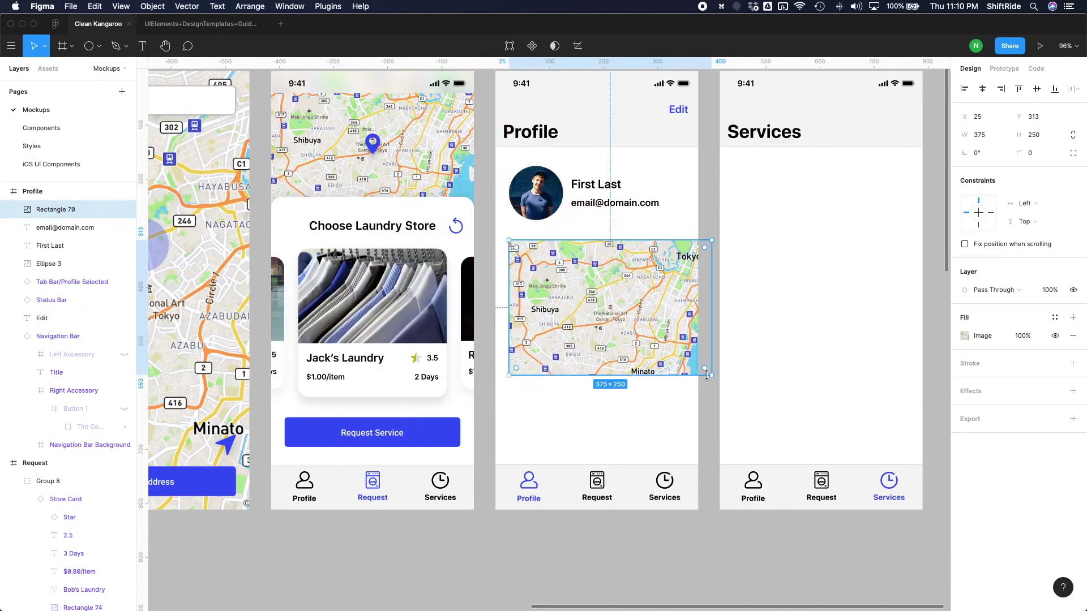
{"action": "left_click_drag", "start_coordinate": [710, 376], "coordinate": [681, 343]}
{"action": "key", "text": "alt"}
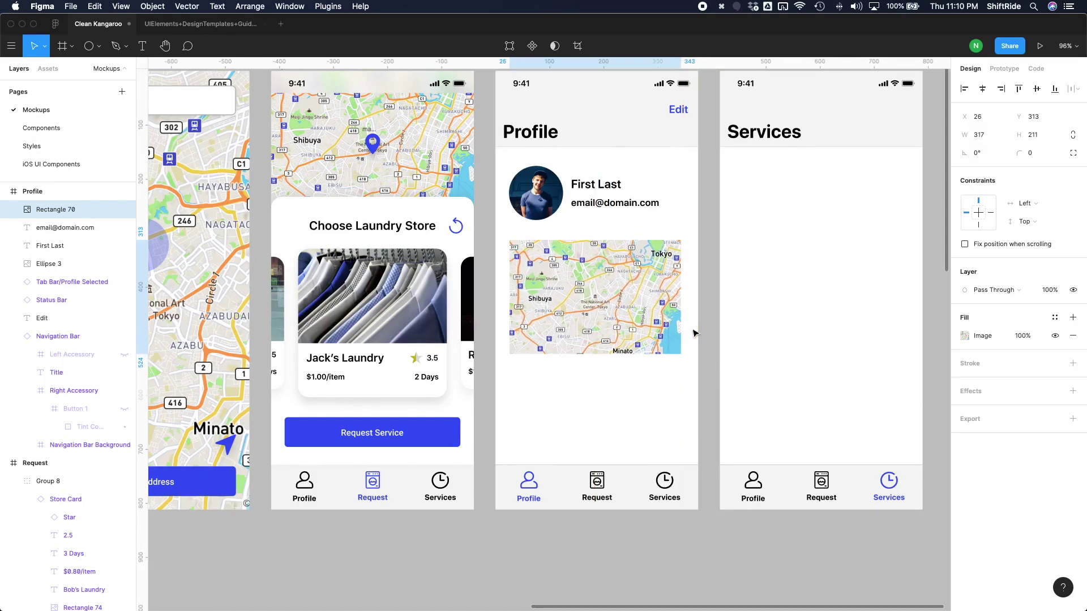
{"action": "key", "text": "alt"}
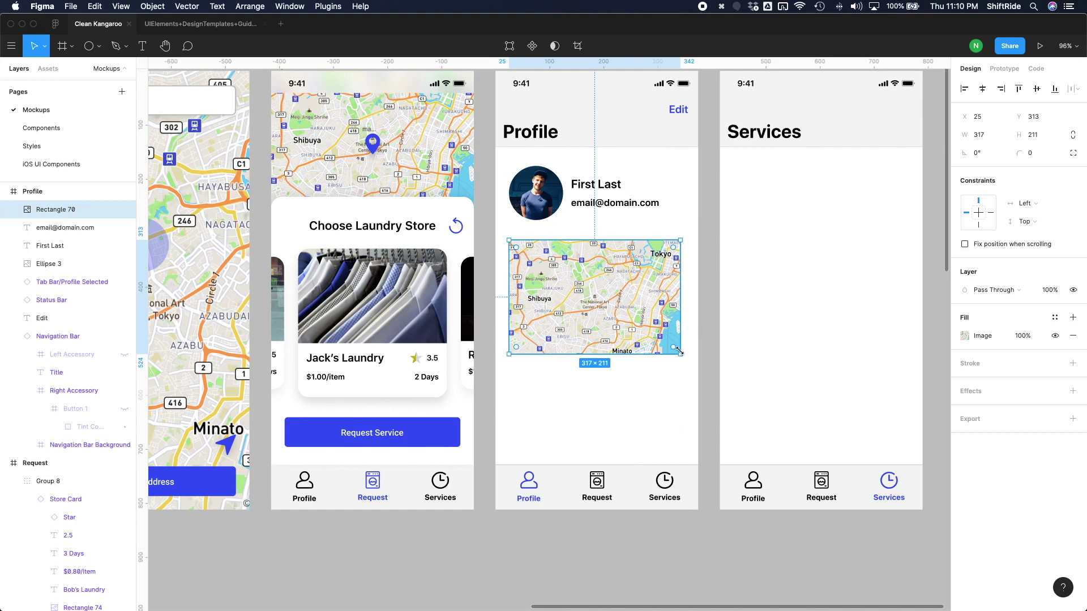
{"action": "left_click_drag", "start_coordinate": [680, 352], "coordinate": [684, 357]}
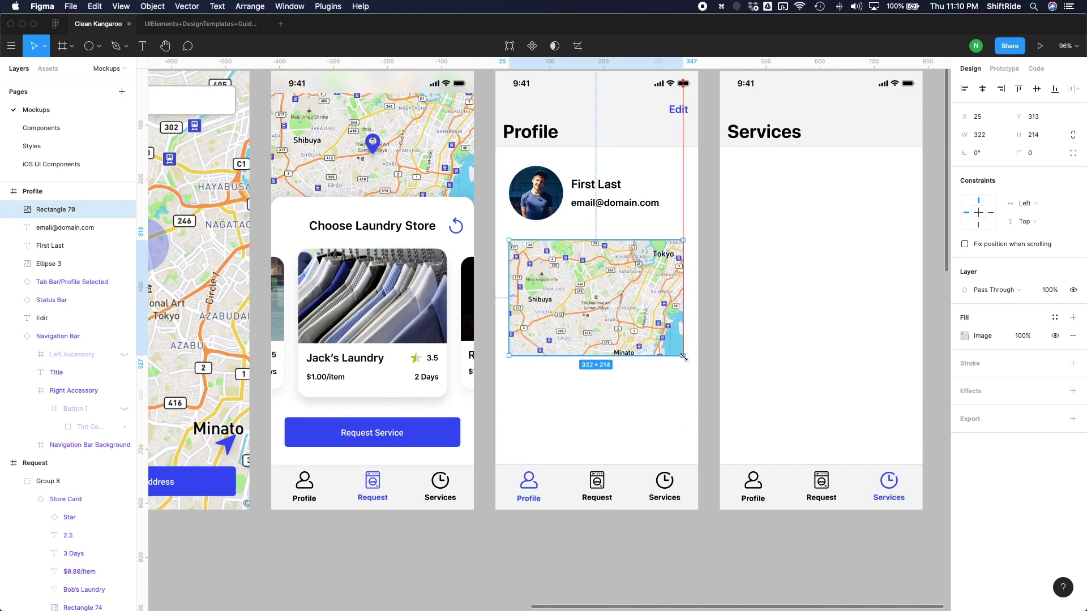
{"action": "key", "text": "alt"}
{"action": "key", "text": "alt"}
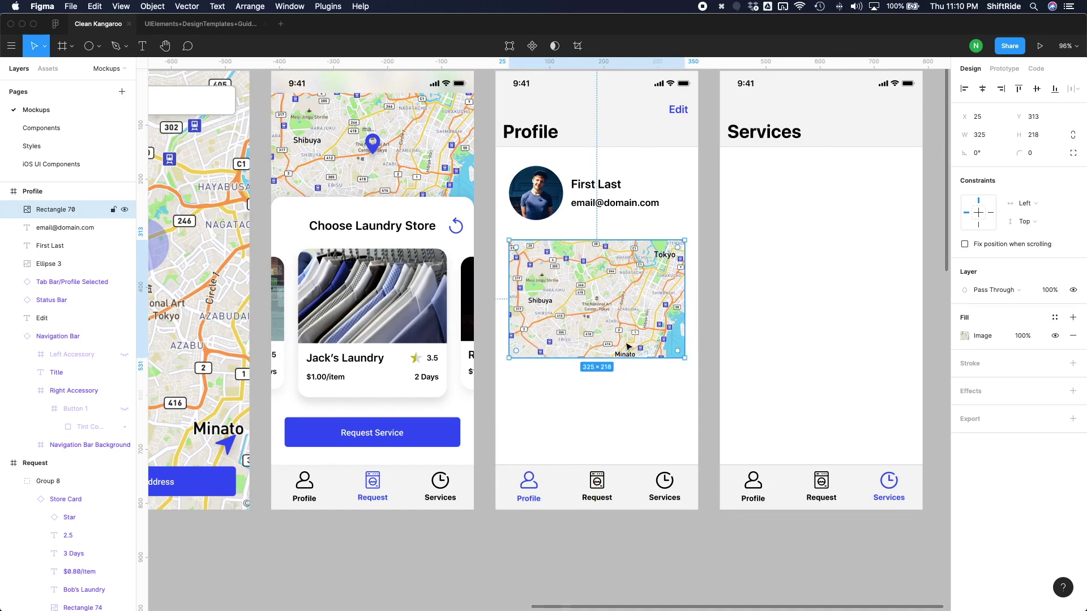
{"action": "left_click_drag", "start_coordinate": [597, 358], "coordinate": [597, 294]}
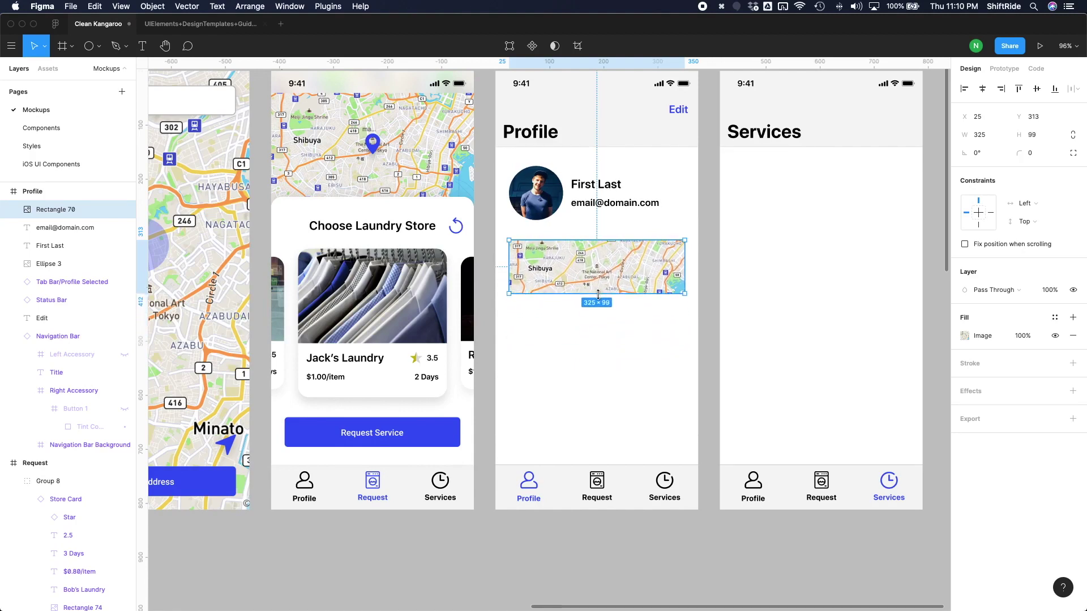
Give the map banner a 20 corner radius and nudge it lower
{"action": "left_click", "coordinate": [1035, 160]}
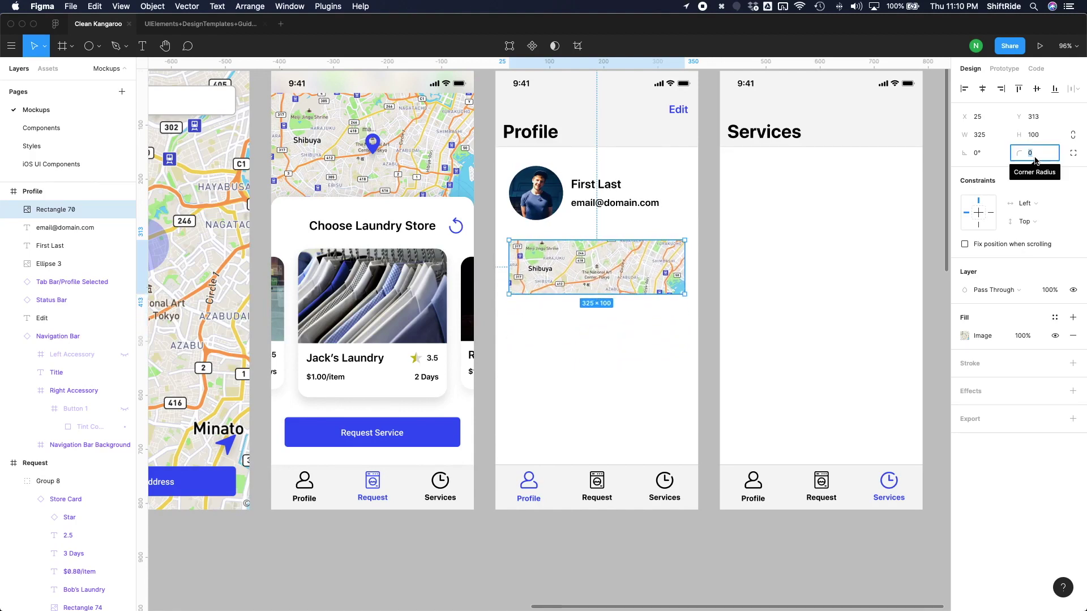
{"action": "type", "text": "20"}
{"action": "key", "text": "Return"}
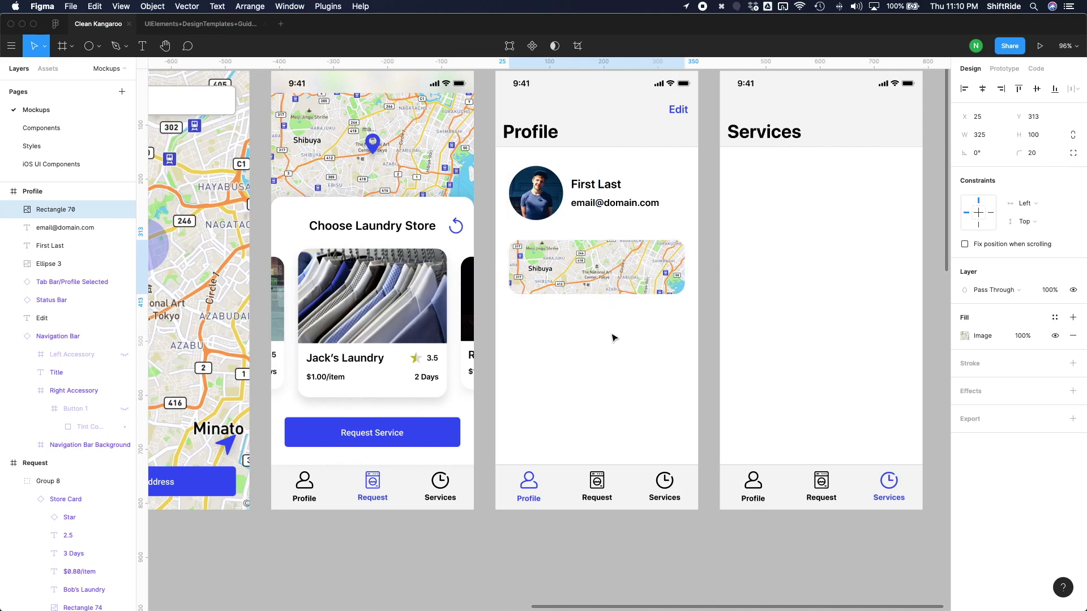
{"action": "key", "text": "shift+Down"}
{"action": "key", "text": "shift+Down"}
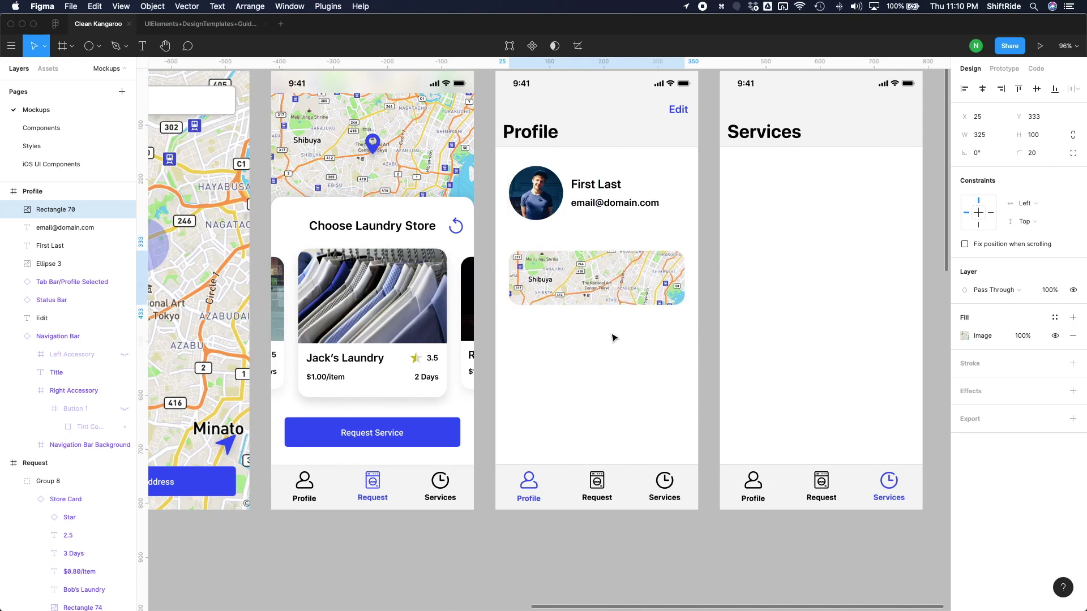
Copy the blue Request map pin onto the Profile map and group them as Group 9
{"action": "left_click", "coordinate": [612, 338]}
{"action": "left_click", "coordinate": [373, 148]}
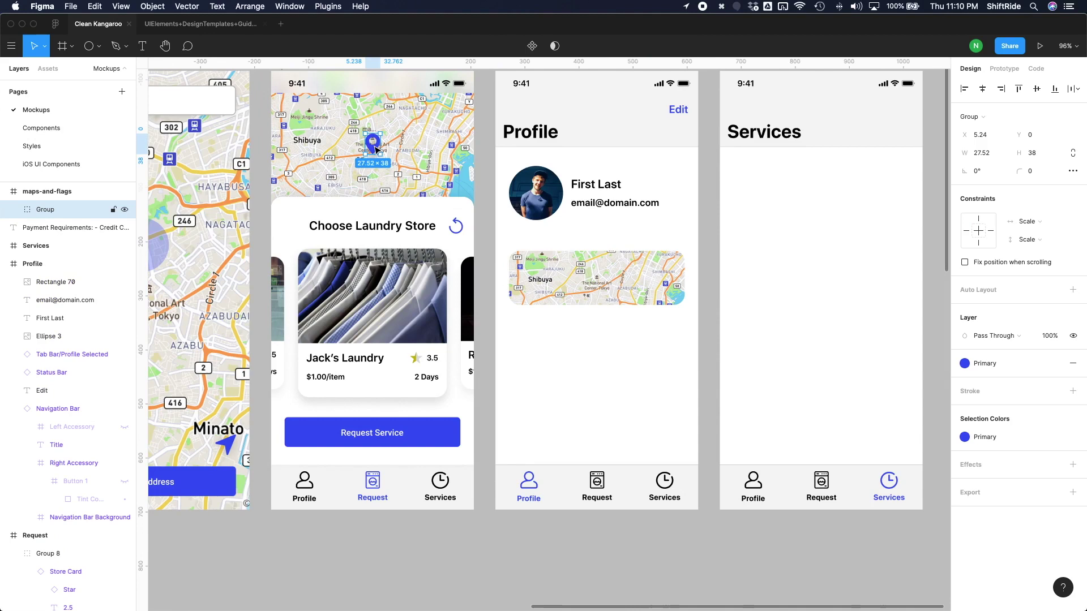
{"action": "left_click_drag", "start_coordinate": [376, 149], "coordinate": [602, 280]}
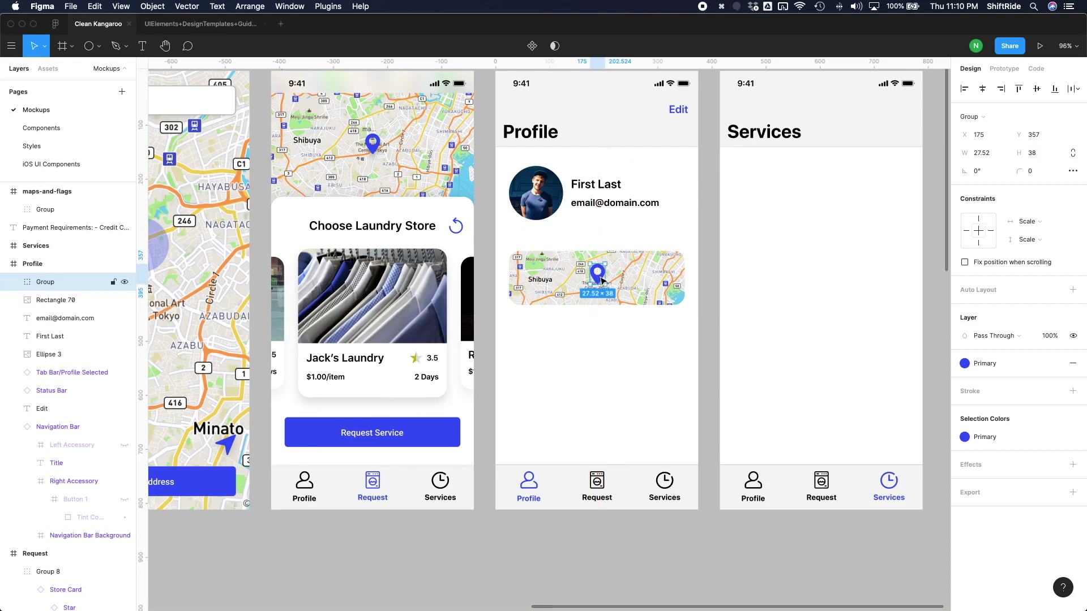
{"action": "left_click", "coordinate": [617, 349]}
{"action": "left_click", "coordinate": [613, 288]}
{"action": "left_click", "coordinate": [599, 277], "text": "shift"}
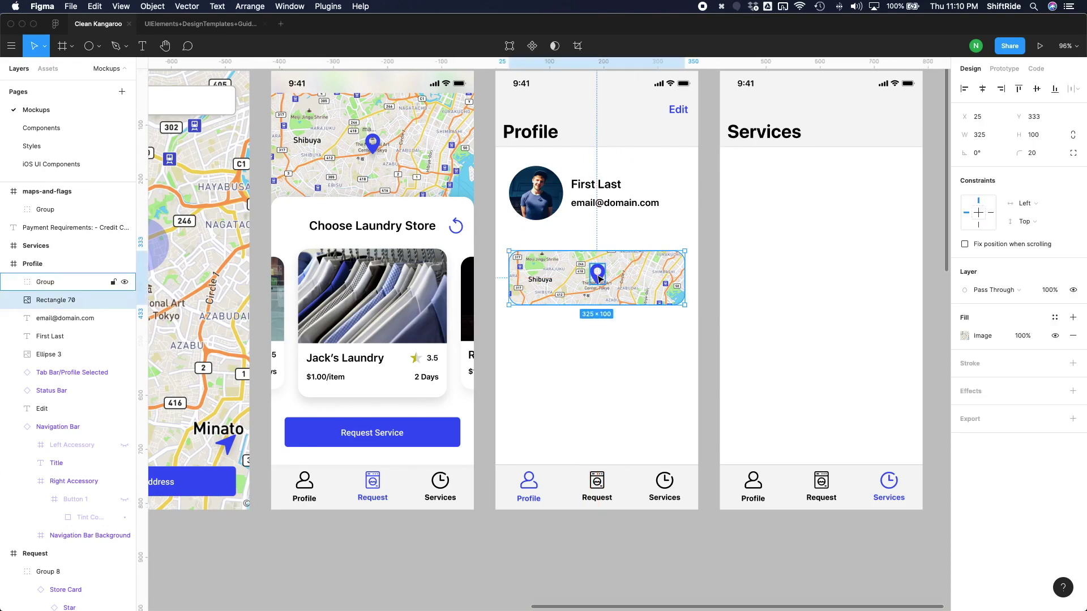
{"action": "key", "text": "super+g"}
{"action": "key", "text": "Escape"}
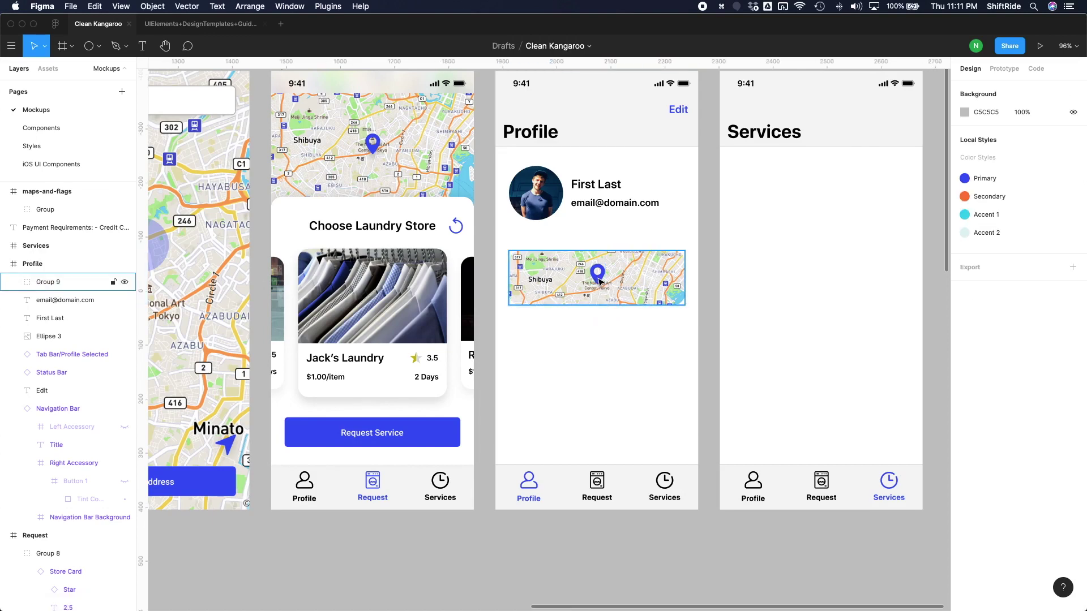
Place a duplicate pin above the map's left end, scaled proportionally to 18×24.85
{"action": "double_click", "coordinate": [598, 277]}
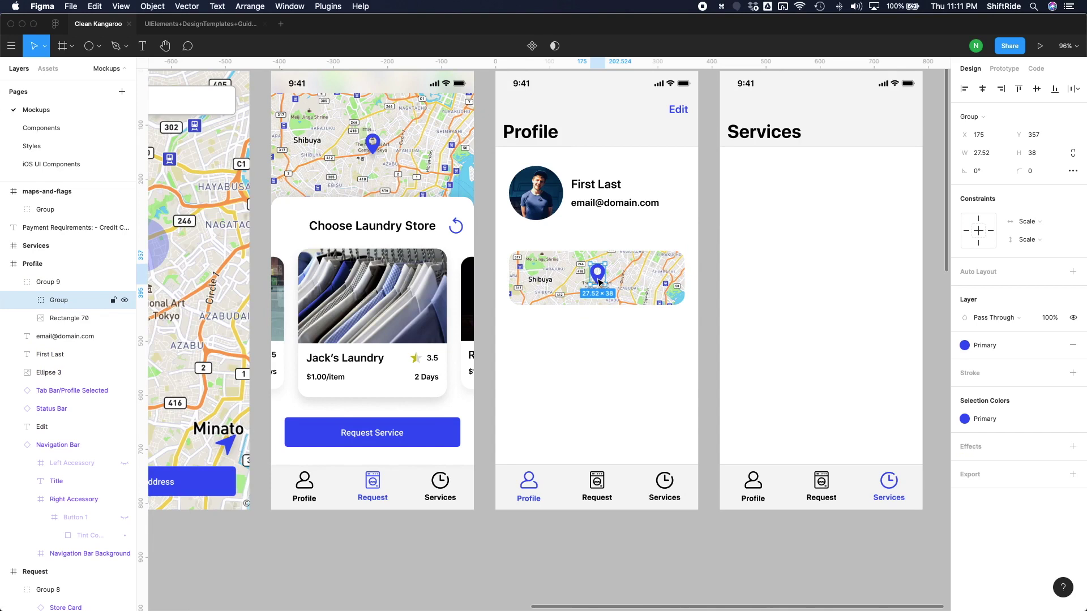
{"action": "key", "text": "super+d"}
{"action": "left_click_drag", "start_coordinate": [598, 281], "coordinate": [524, 240]}
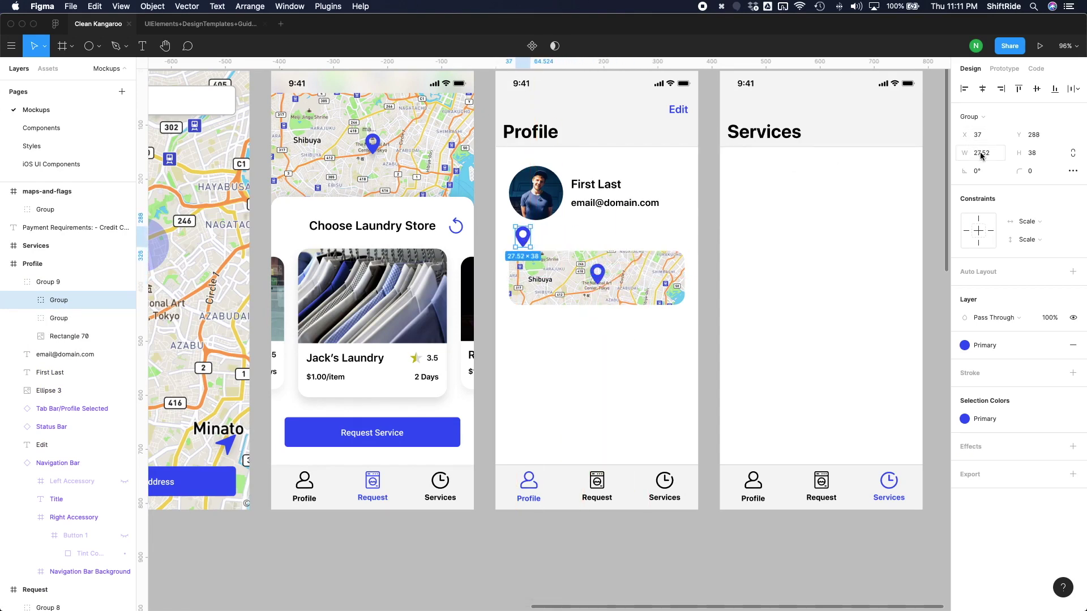
{"action": "left_click", "coordinate": [1072, 153]}
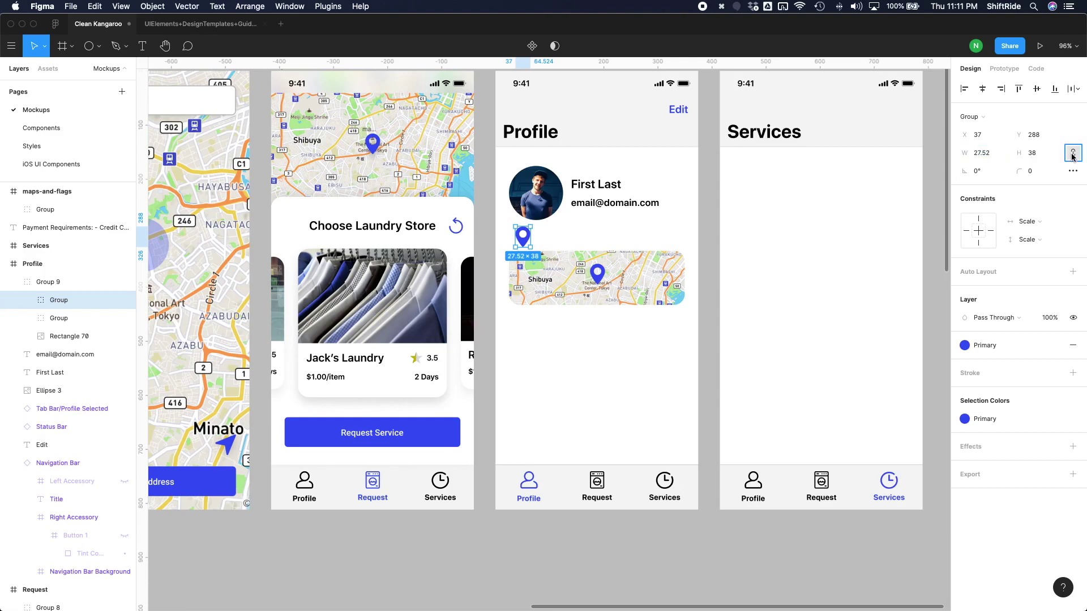
{"action": "left_click", "coordinate": [981, 154]}
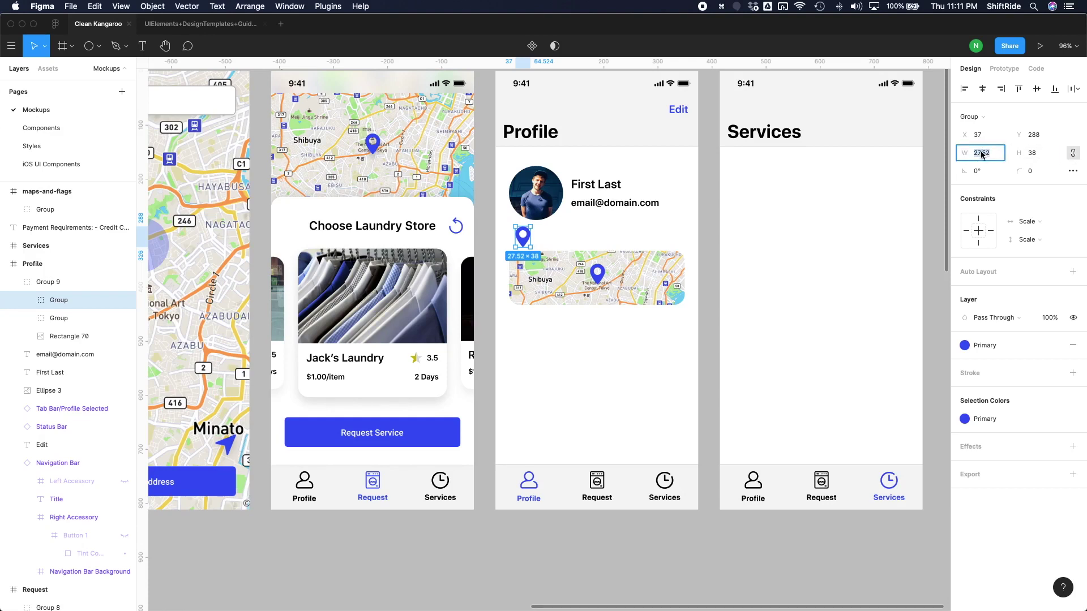
{"action": "type", "text": "20"}
{"action": "key", "text": "Return"}
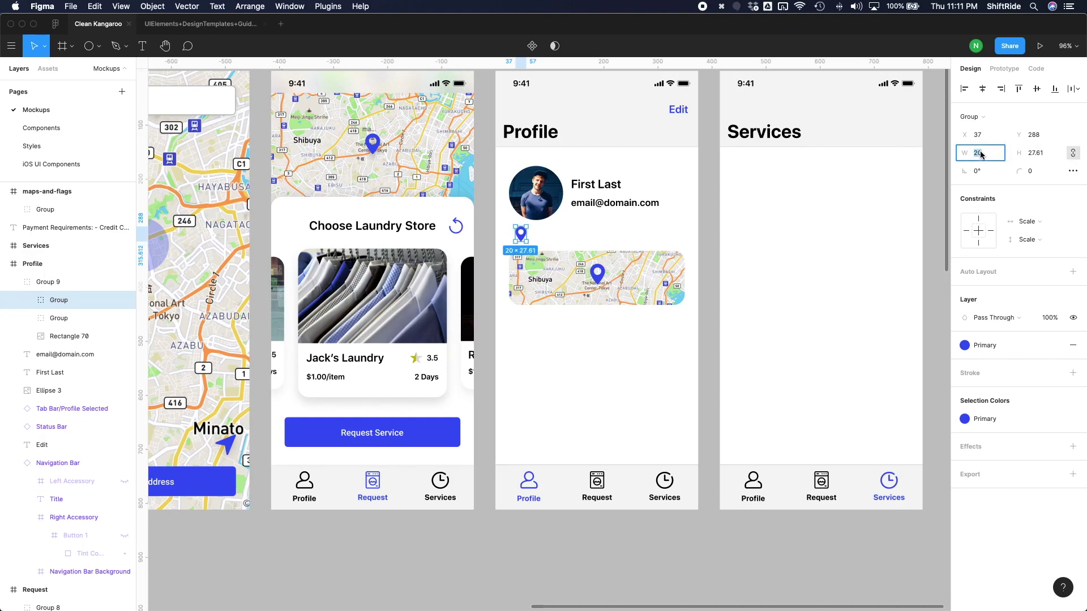
{"action": "type", "text": "18"}
{"action": "key", "text": "Return"}
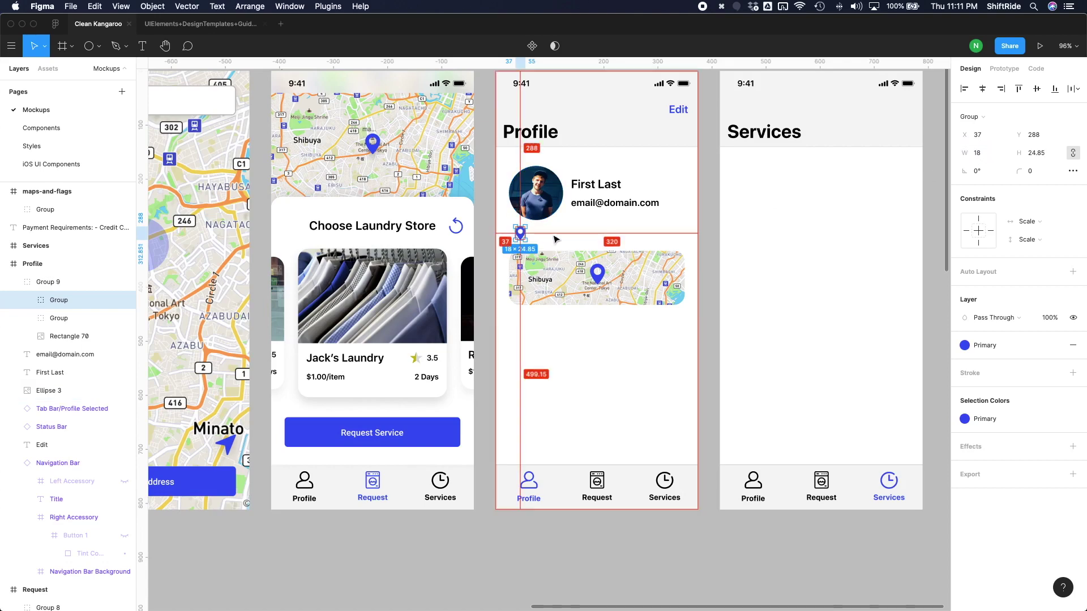
{"action": "left_click_drag", "start_coordinate": [480, 191], "coordinate": [703, 387]}
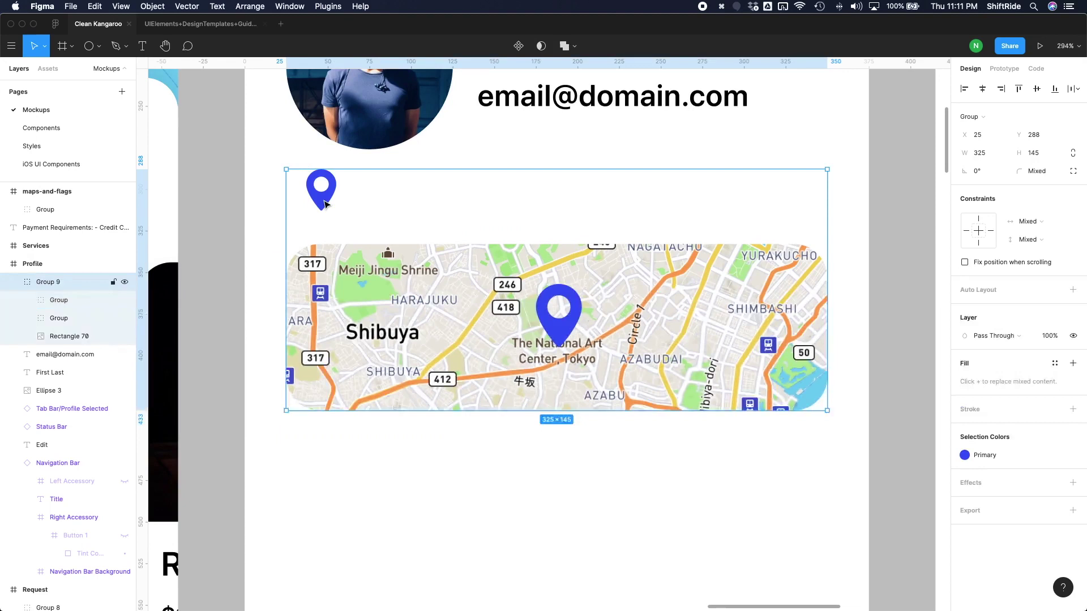
{"action": "left_click_drag", "start_coordinate": [320, 204], "coordinate": [301, 215]}
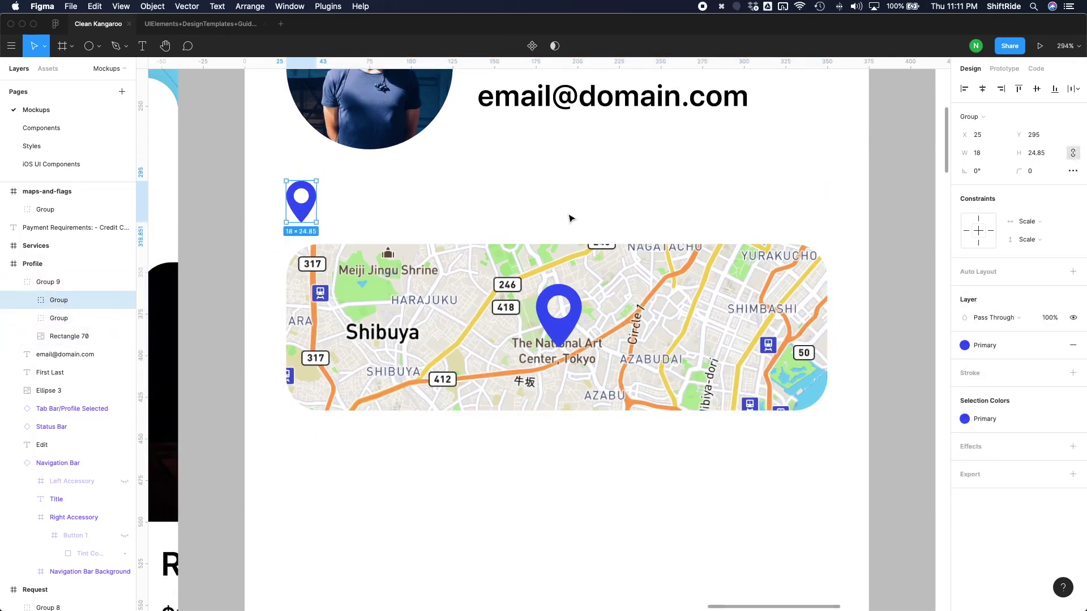
Type '1234 Address Ln.' near the small pin and set it to 18 pt
{"action": "key", "text": "t"}
{"action": "left_click", "coordinate": [353, 208]}
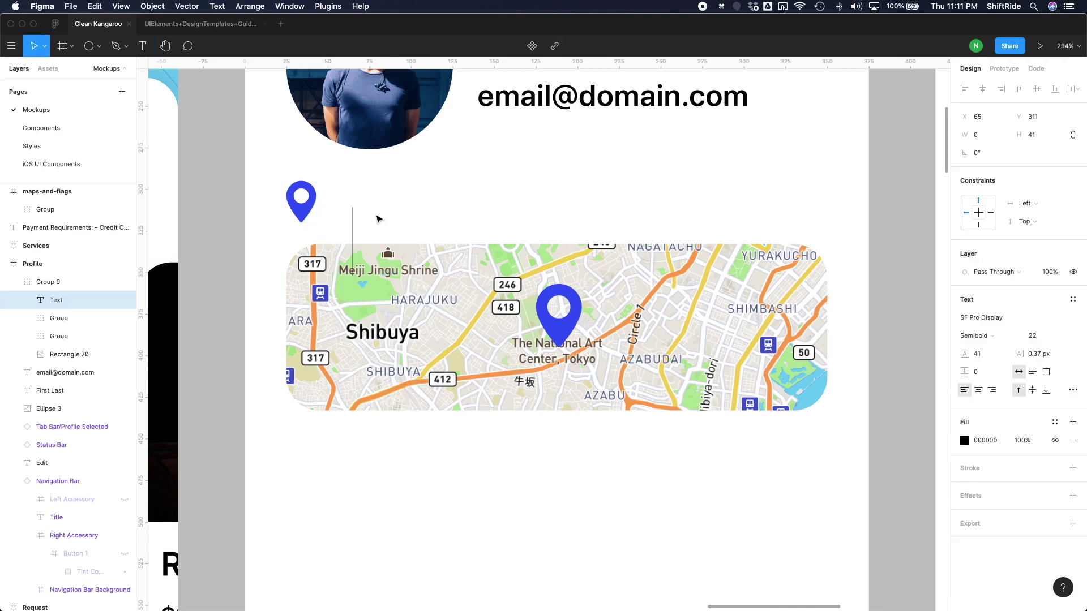
{"action": "type", "text": "123"}
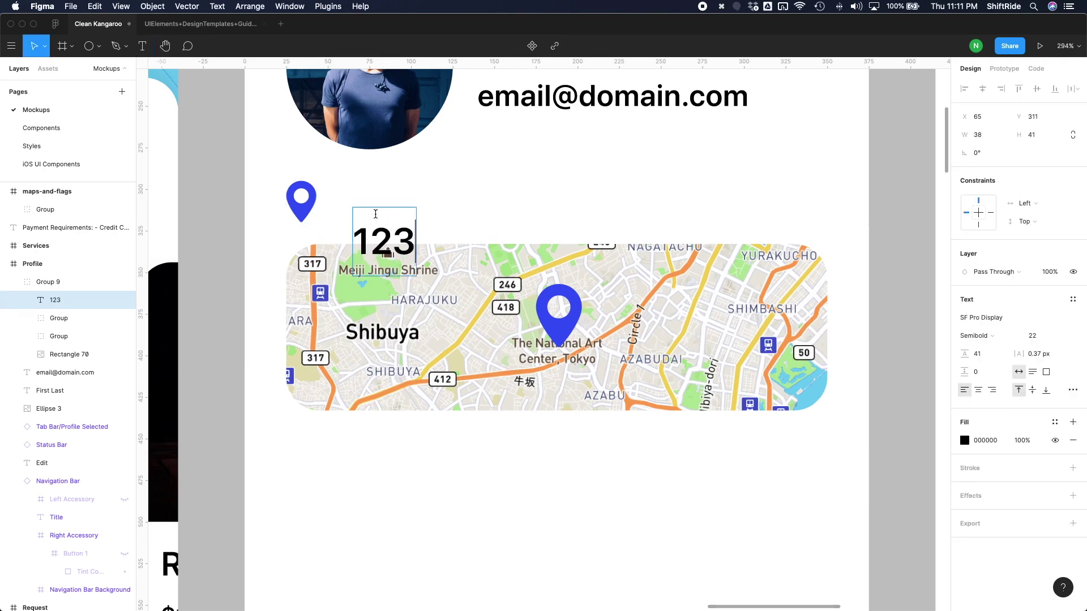
{"action": "type", "text": "4 Address"}
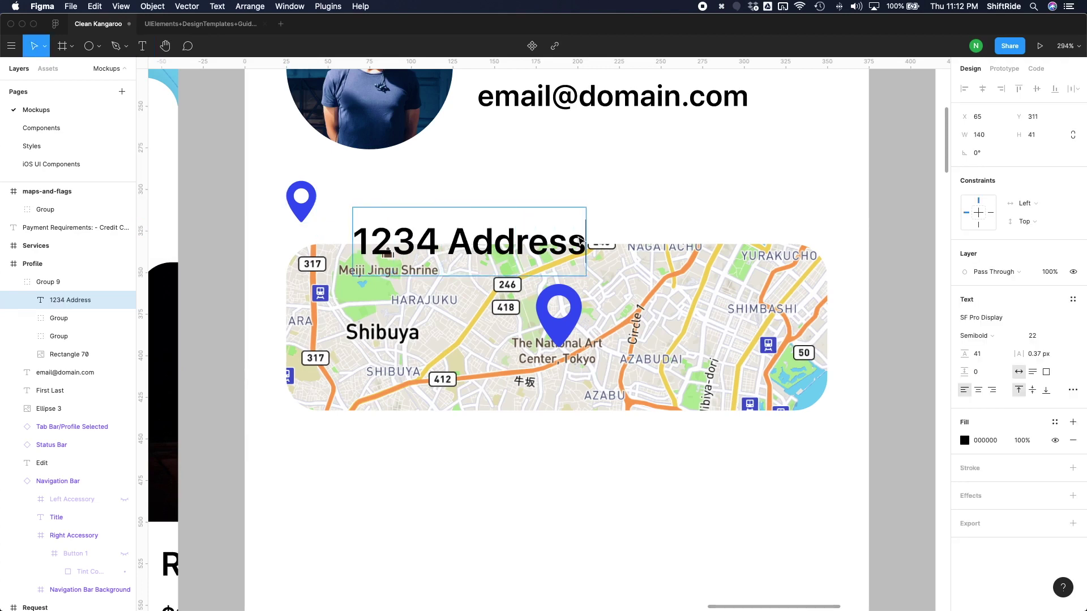
{"action": "type", "text": " Ln."}
{"action": "key", "text": "Escape"}
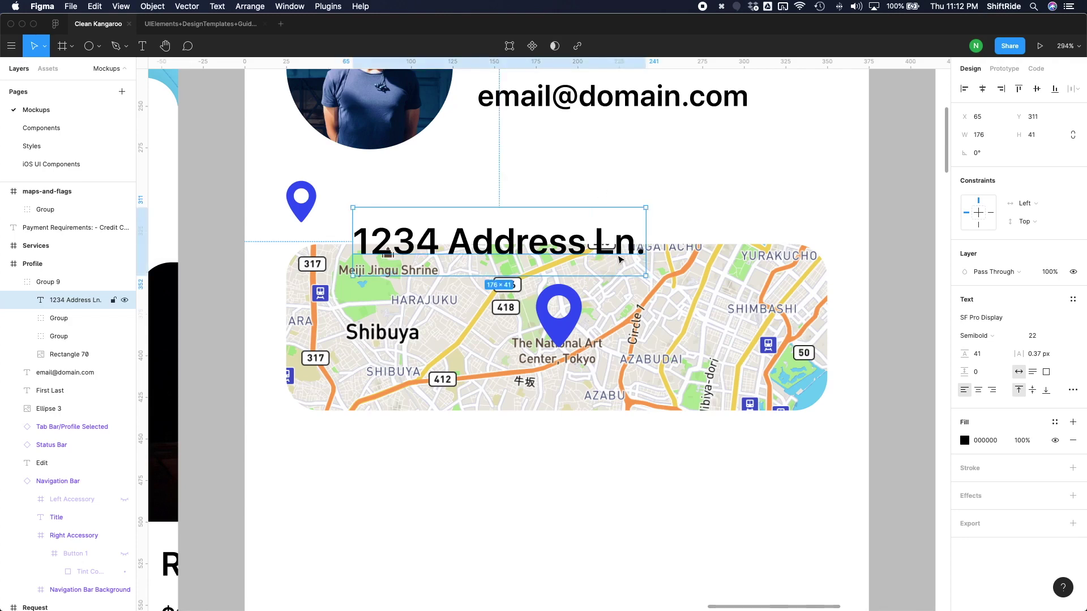
{"action": "key", "text": "Escape"}
{"action": "left_click", "coordinate": [559, 249]}
{"action": "left_click", "coordinate": [1039, 338]}
{"action": "key", "text": "Return"}
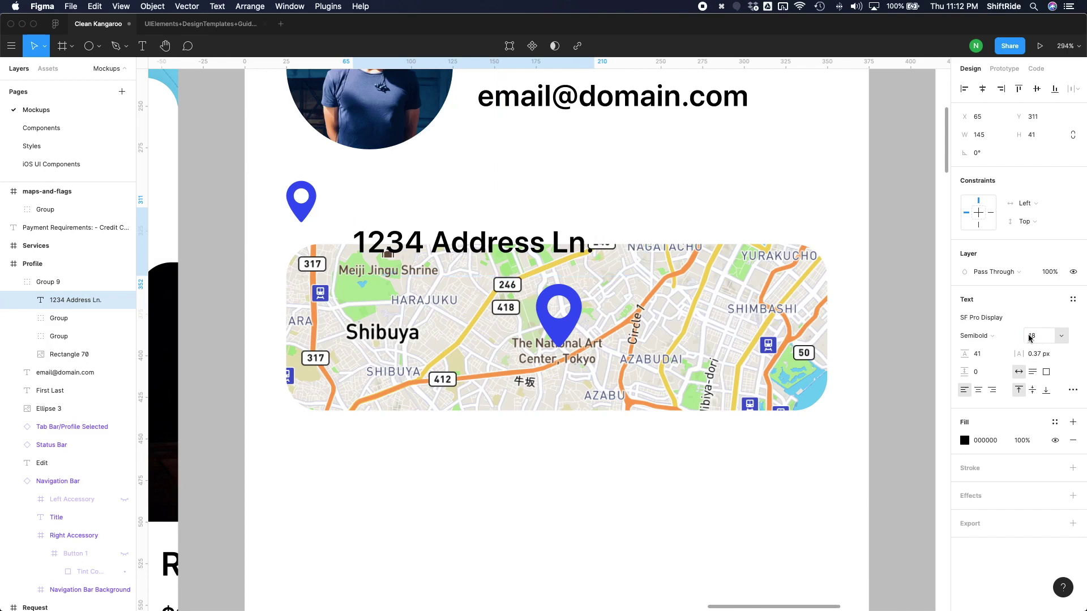
Position the address beside the pin and shift the address-and-map group down slightly
{"action": "left_click_drag", "start_coordinate": [557, 241], "coordinate": [541, 220]}
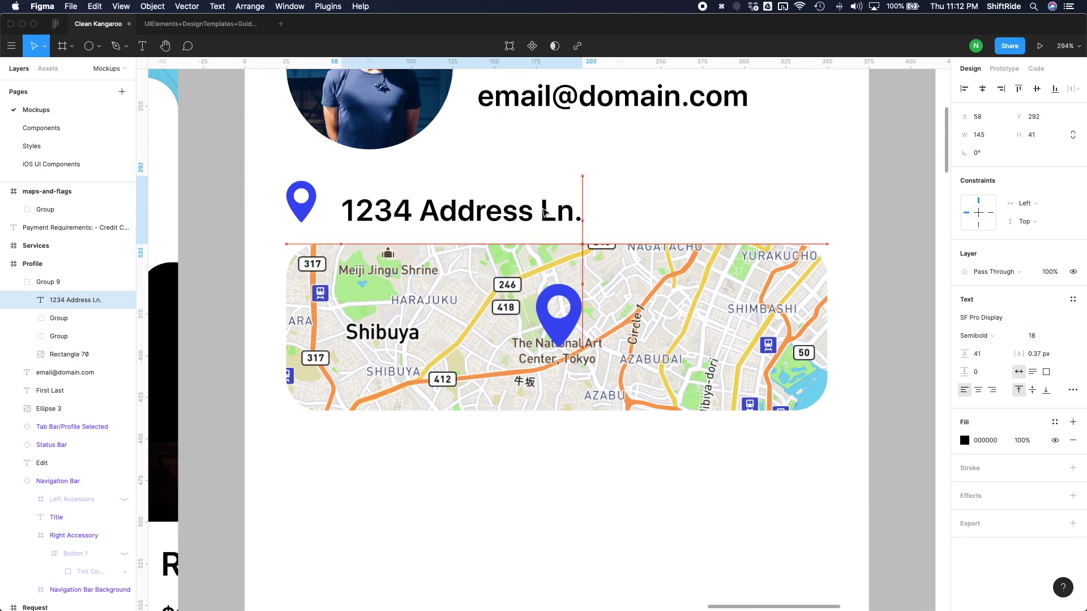
{"action": "key", "text": "Escape"}
{"action": "scroll", "coordinate": [546, 209], "scroll_direction": "down", "scroll_amount": 5}
{"action": "scroll", "coordinate": [628, 213], "scroll_direction": "up", "scroll_amount": 2}
{"action": "scroll", "coordinate": [629, 214], "scroll_direction": "right", "scroll_amount": 2}
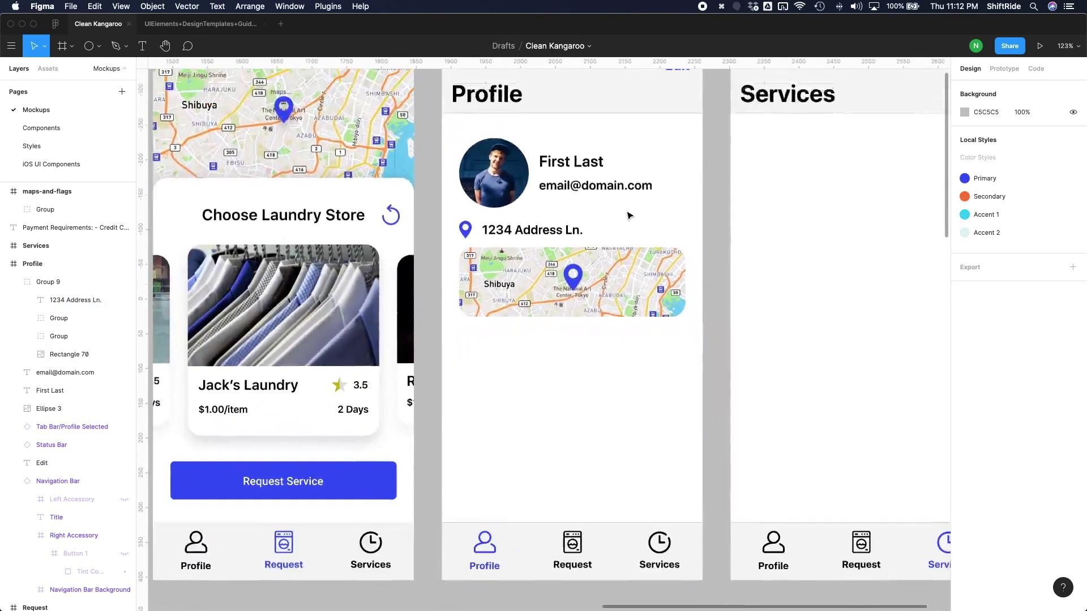
{"action": "left_click", "coordinate": [509, 275]}
{"action": "left_click_drag", "start_coordinate": [525, 288], "coordinate": [525, 295]}
{"action": "key", "text": "Escape"}
{"action": "scroll", "coordinate": [471, 222], "scroll_direction": "down", "scroll_amount": 3}
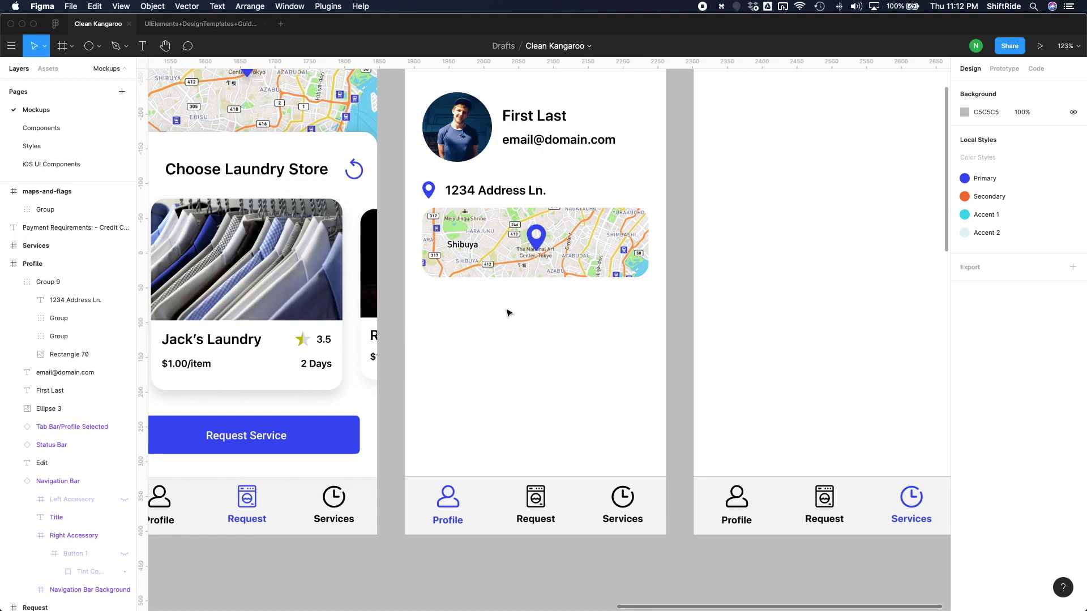
Draw a grey 325-wide bar with 10 corner radius, centred just below the map
{"action": "key", "text": "r"}
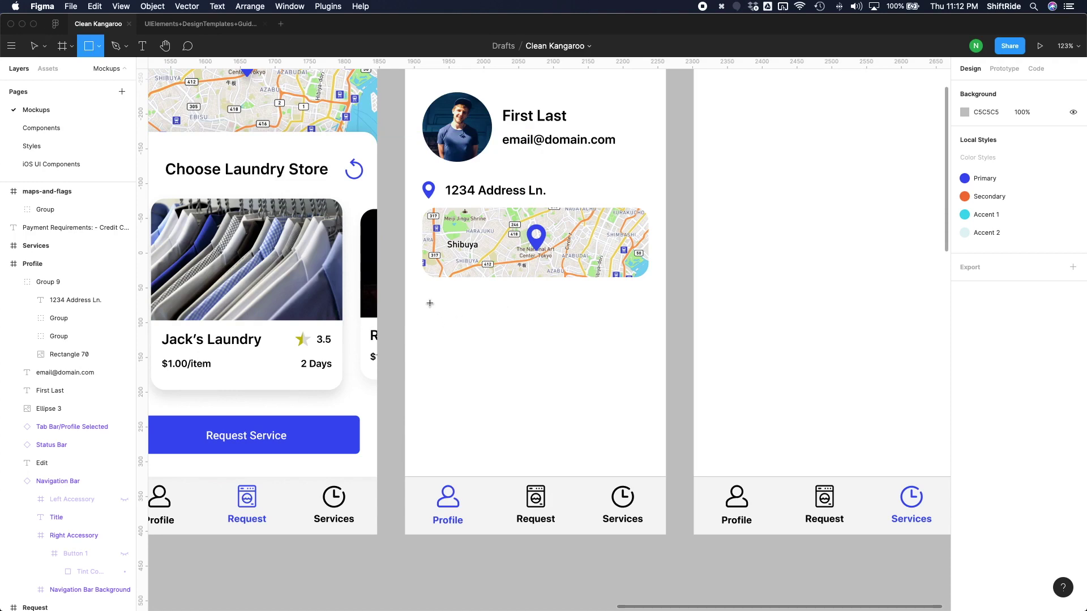
{"action": "left_click_drag", "start_coordinate": [426, 294], "coordinate": [648, 350]}
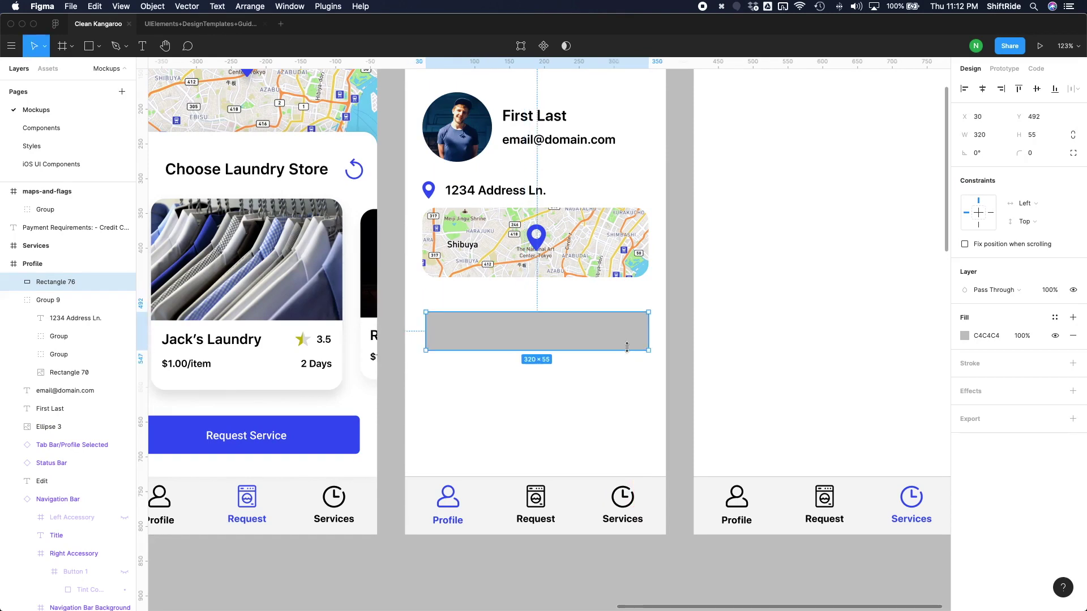
{"action": "left_click", "coordinate": [983, 135]}
{"action": "type", "text": "325"}
{"action": "key", "text": "Return"}
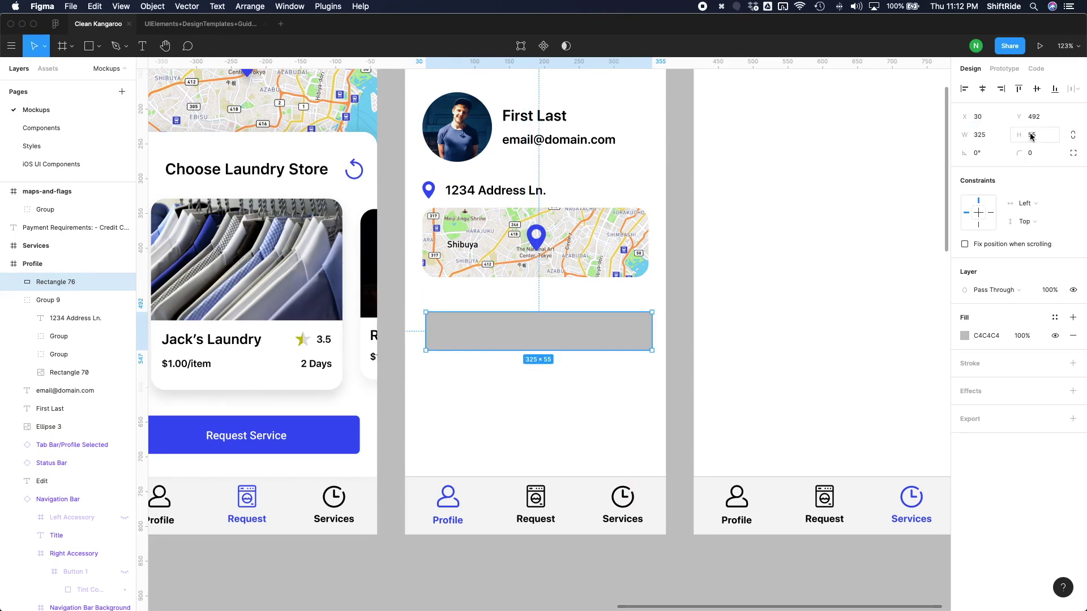
{"action": "left_click_drag", "start_coordinate": [574, 338], "coordinate": [571, 337]}
{"action": "left_click", "coordinate": [1030, 154]}
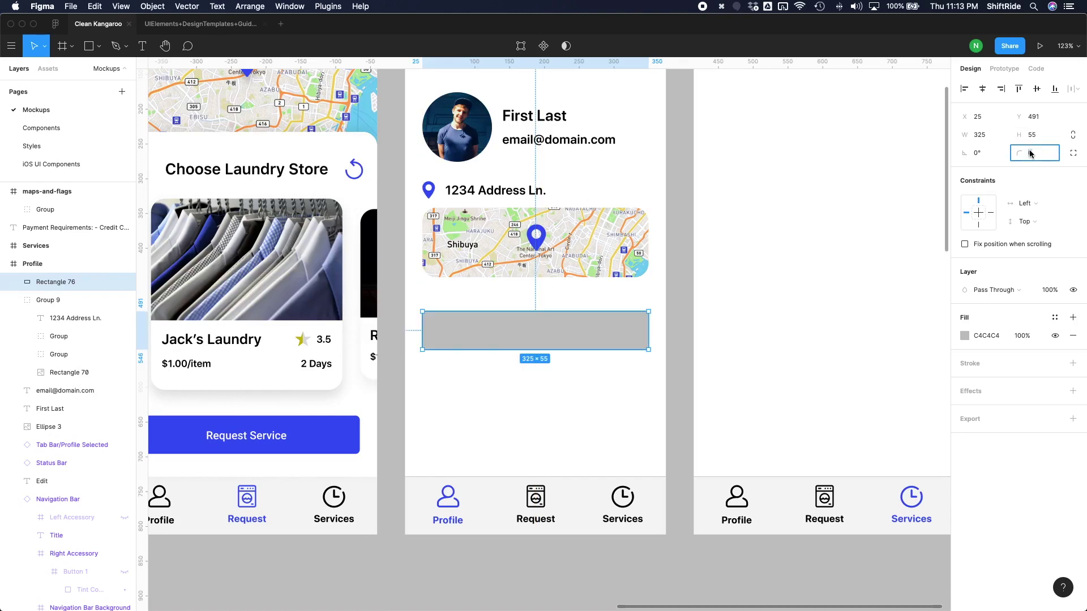
{"action": "key", "text": "Escape"}
{"action": "key", "text": "Escape"}
{"action": "left_click", "coordinate": [546, 340]}
{"action": "key", "text": "shift+Up"}
{"action": "key", "text": "shift+Up"}
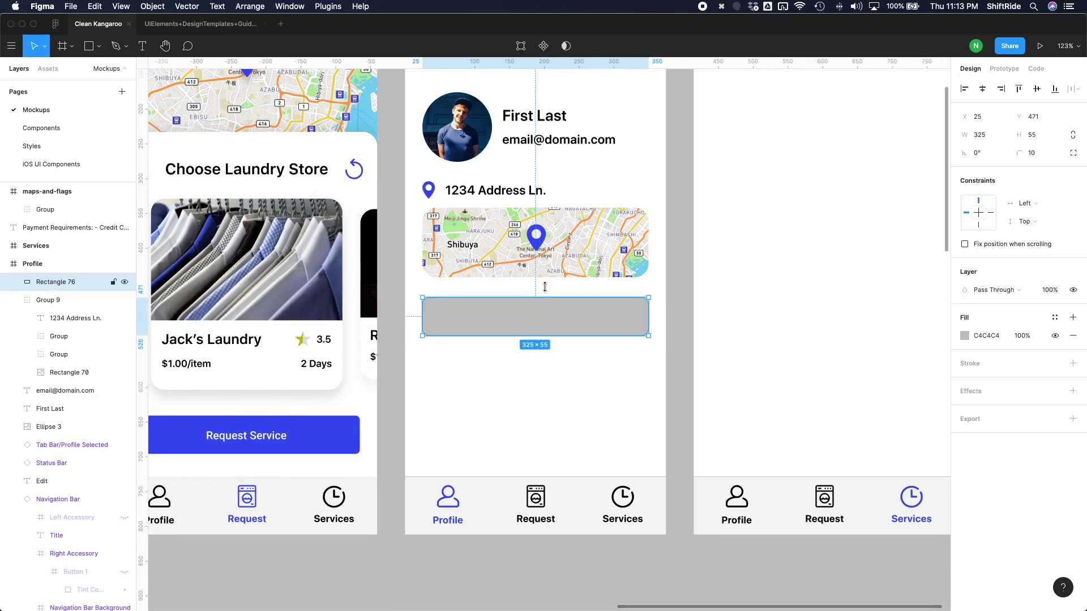
{"action": "key", "text": "Escape"}
{"action": "left_click_drag", "start_coordinate": [531, 308], "coordinate": [532, 311]}
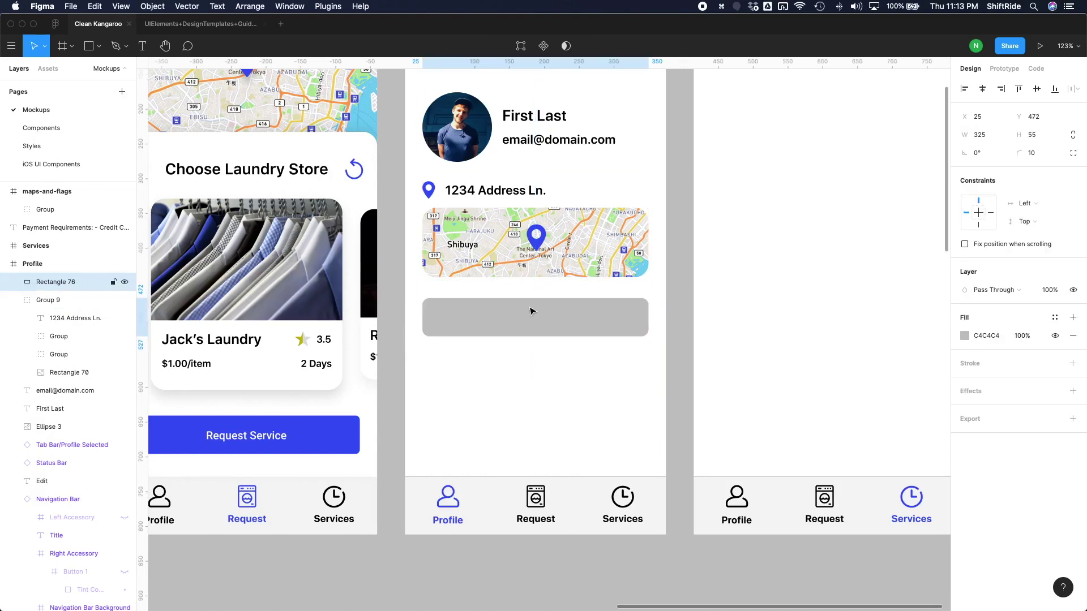
{"action": "key", "text": "Escape"}
Add a 'Payment' label on the bar's left side
{"action": "key", "text": "t"}
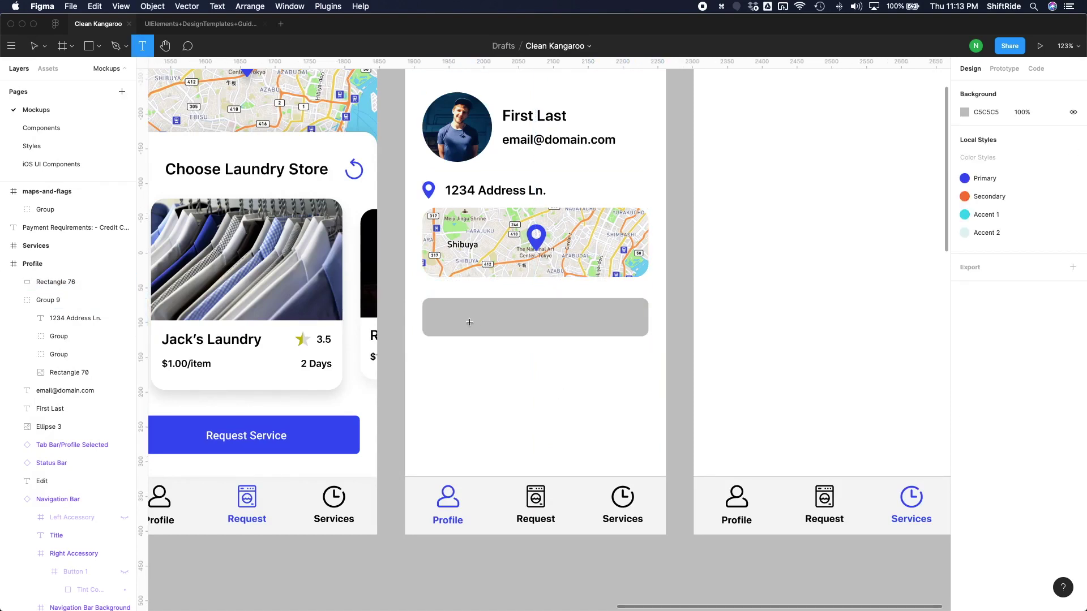
{"action": "left_click", "coordinate": [470, 322]}
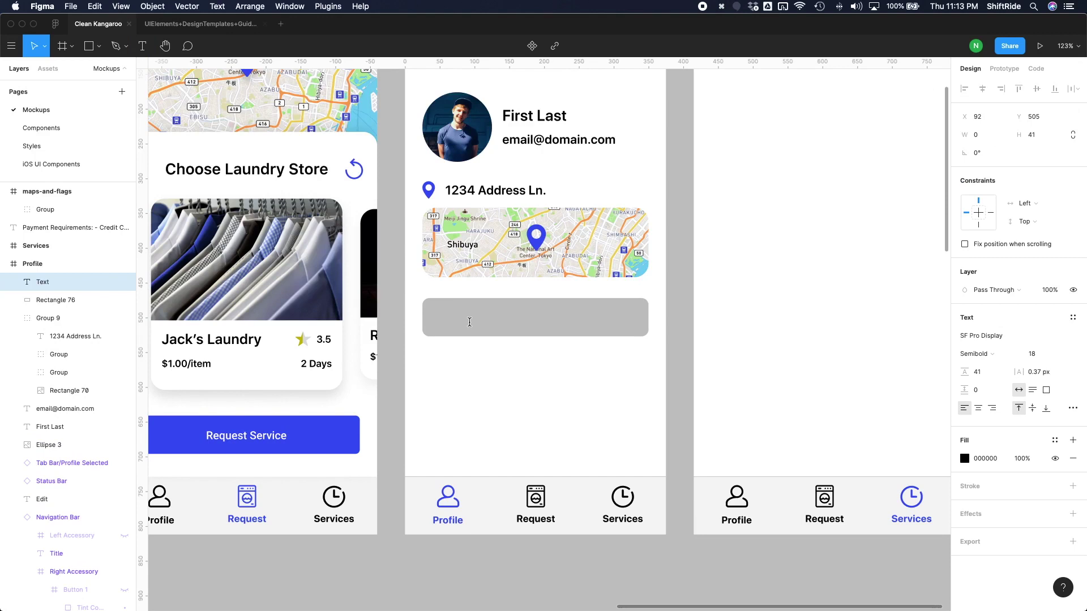
{"action": "type", "text": "Payment"}
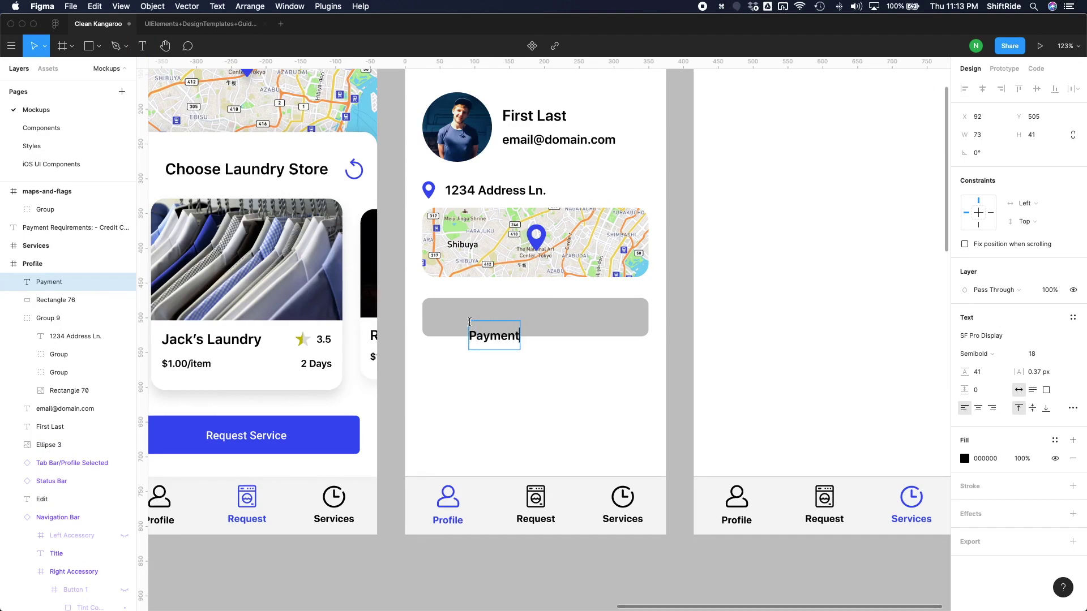
{"action": "key", "text": "Escape"}
{"action": "left_click_drag", "start_coordinate": [513, 338], "coordinate": [482, 320]}
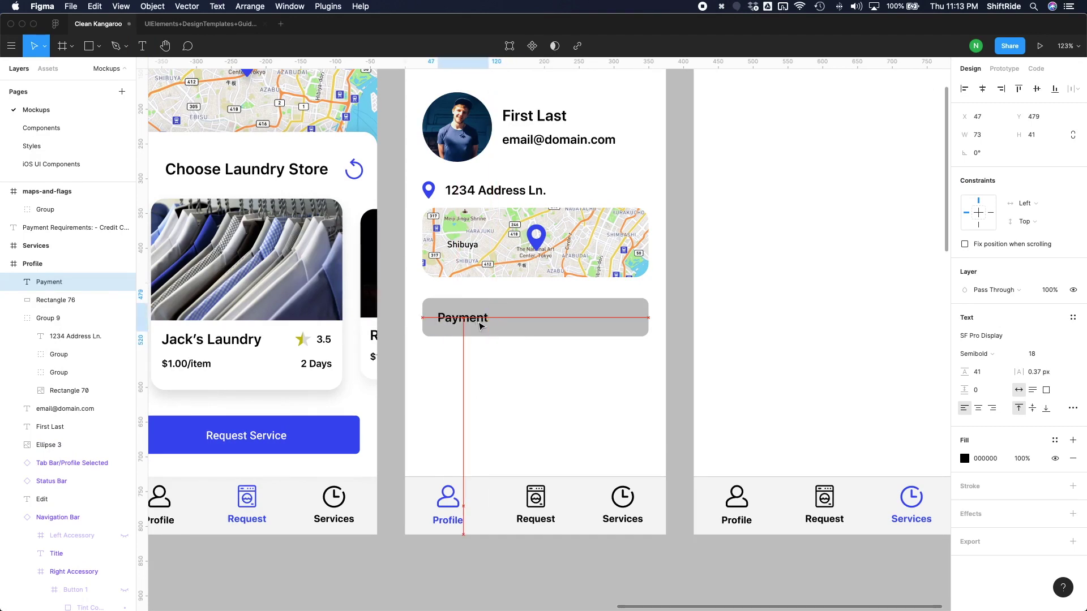
Fill the Payment bar rectangle with the Primary colour style
{"action": "left_click", "coordinate": [507, 326]}
{"action": "left_click", "coordinate": [1054, 317]}
{"action": "left_click", "coordinate": [974, 360]}
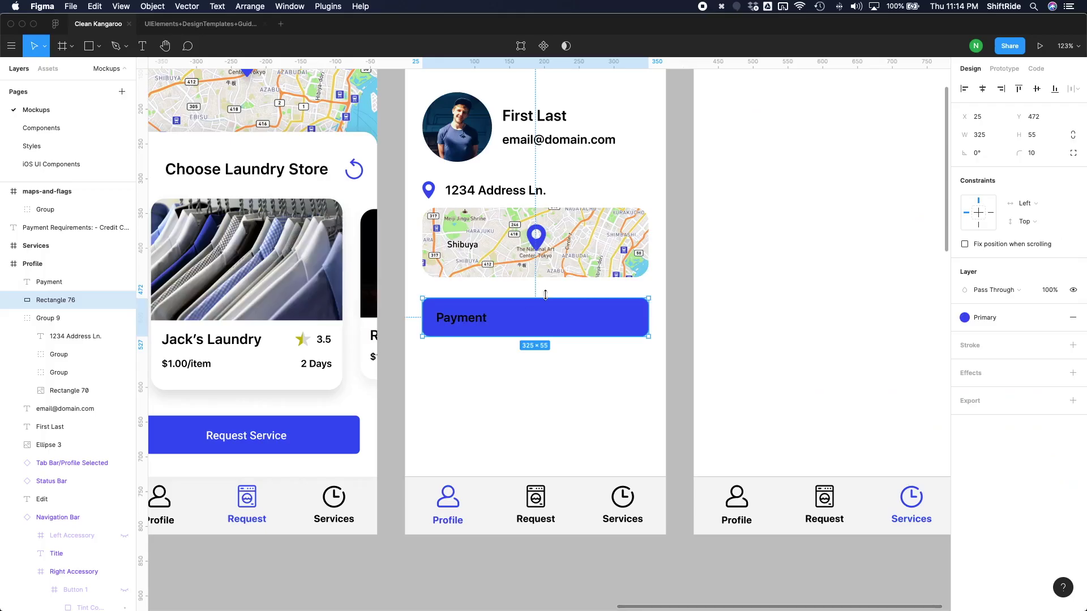
Set the Payment label's fill to white (FFFFFF)
{"action": "left_click", "coordinate": [487, 318]}
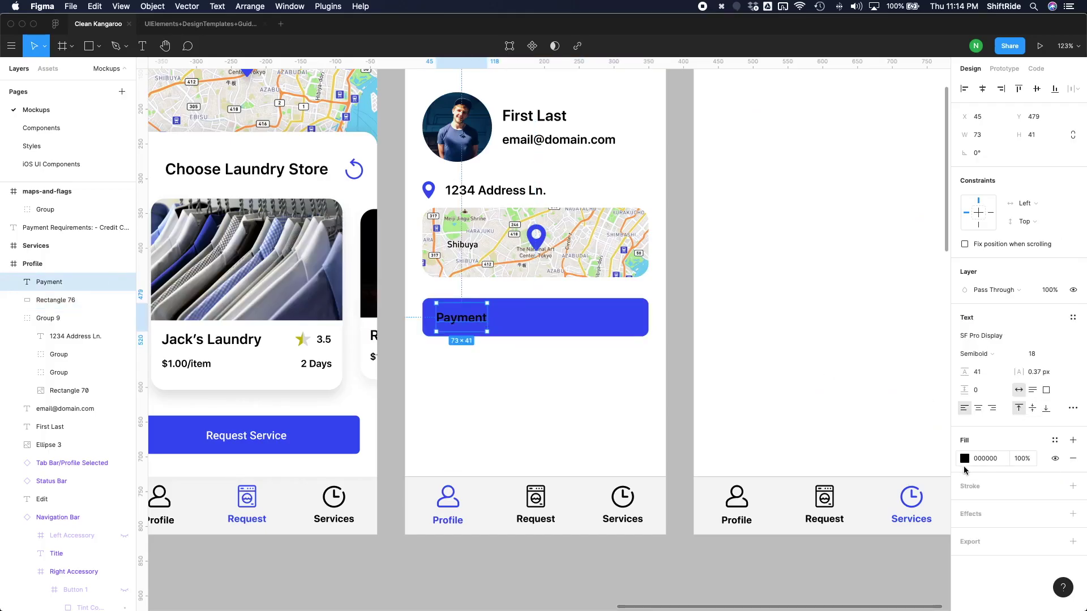
{"action": "left_click", "coordinate": [964, 459]}
{"action": "left_click_drag", "start_coordinate": [650, 175], "coordinate": [565, 66]}
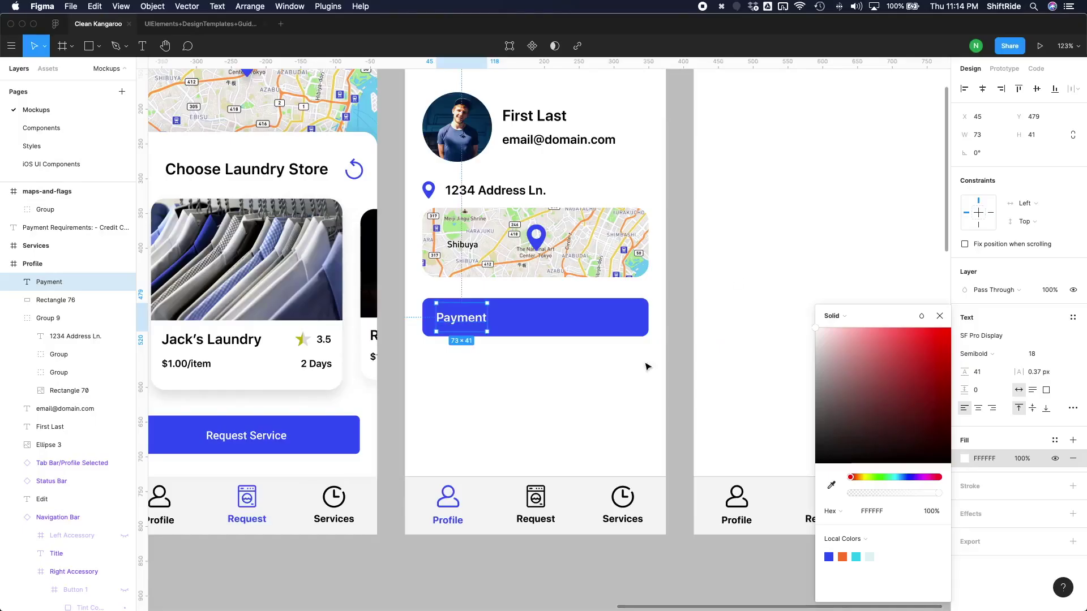
{"action": "left_click", "coordinate": [191, 185]}
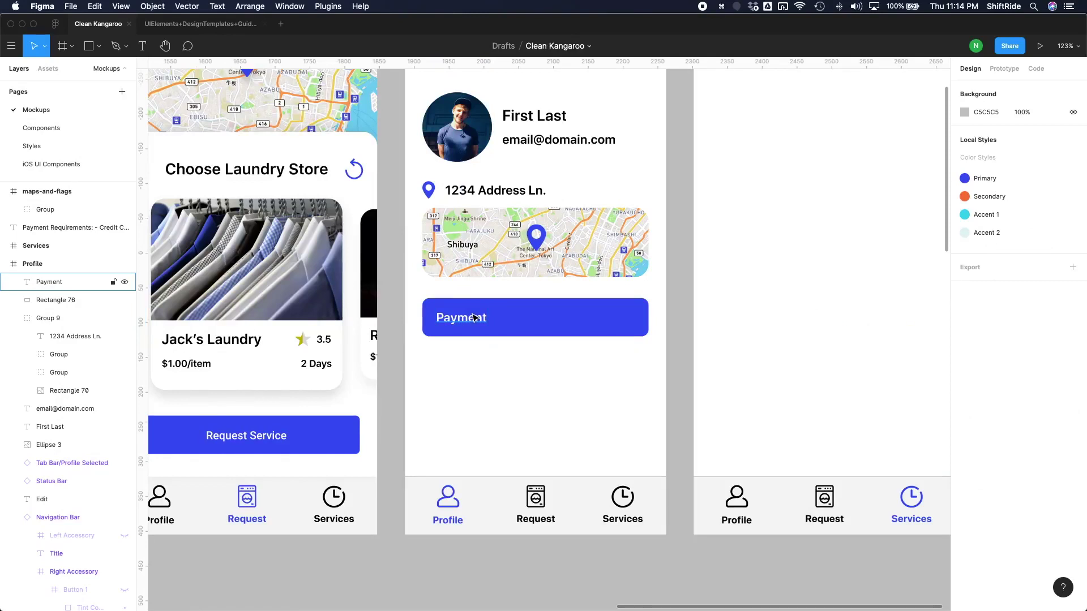
Copy the Payment label to the bar's right end, right-align it, and change it to '•••• 1234'
{"action": "left_click_drag", "start_coordinate": [474, 318], "coordinate": [555, 316]}
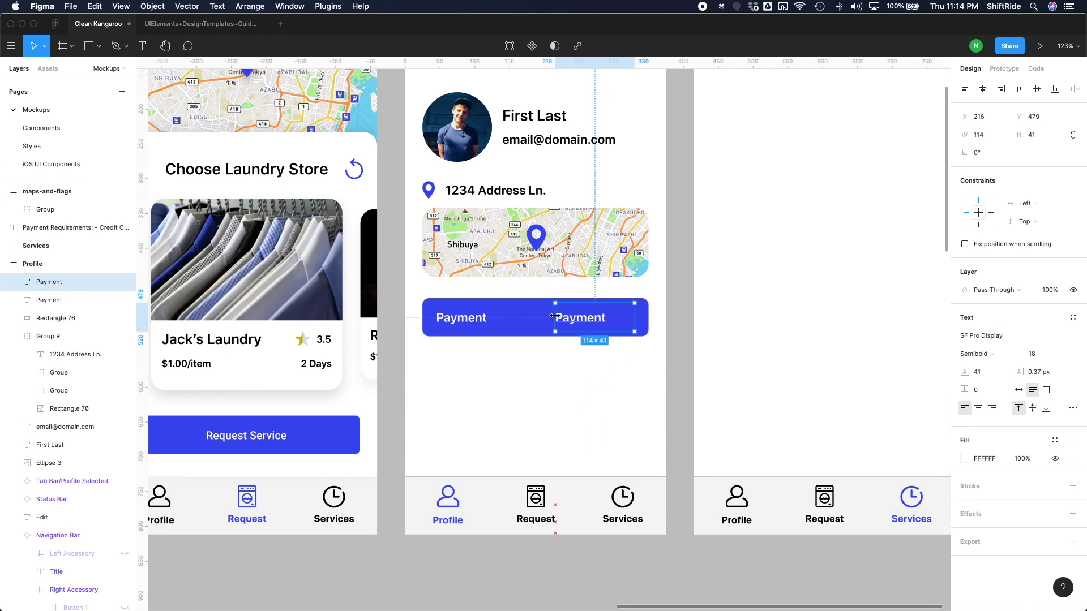
{"action": "left_click", "coordinate": [991, 407]}
{"action": "double_click", "coordinate": [623, 320]}
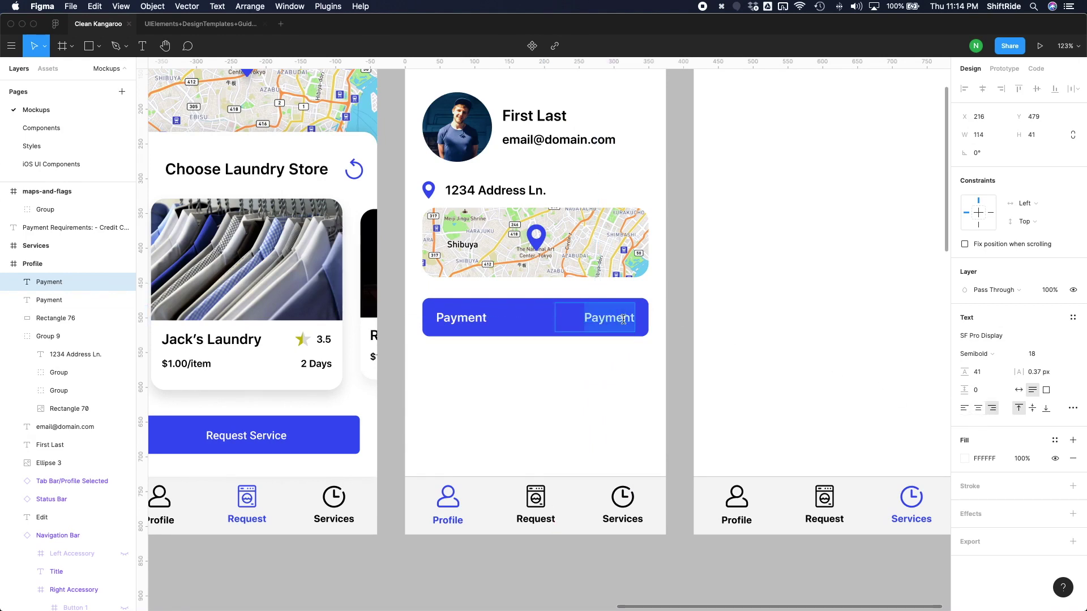
{"action": "type", "text": "•"}
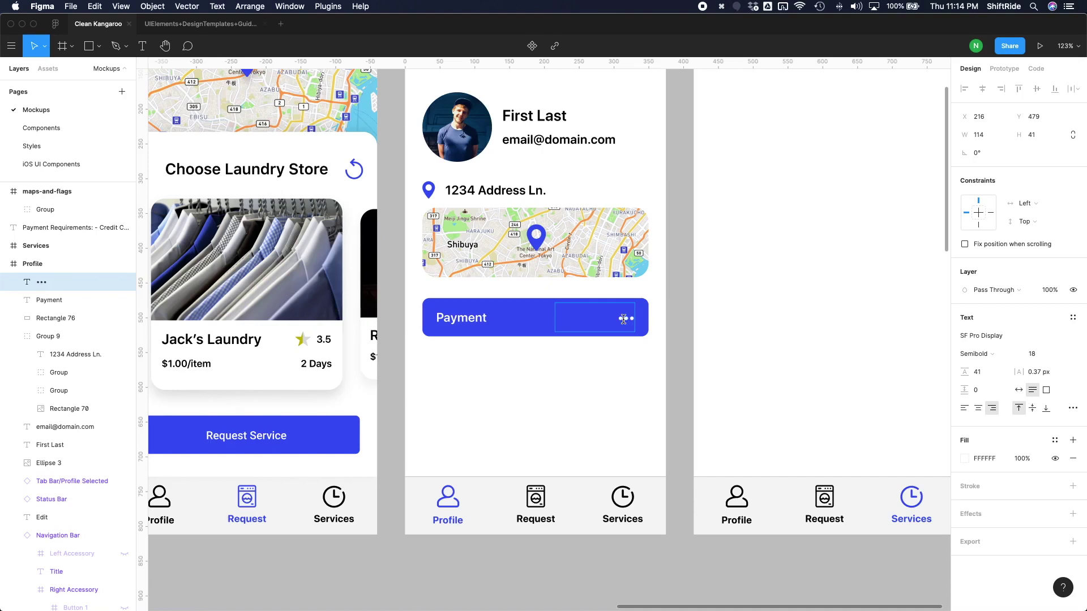
{"action": "type", "text": "••• 1234"}
{"action": "key", "text": "Escape"}
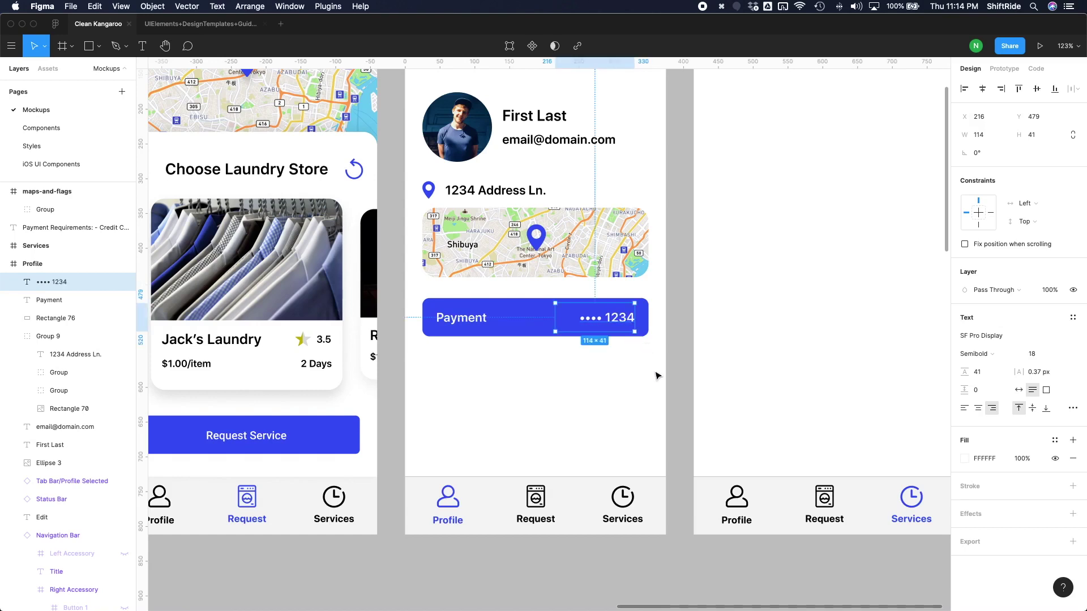
{"action": "left_click", "coordinate": [669, 387]}
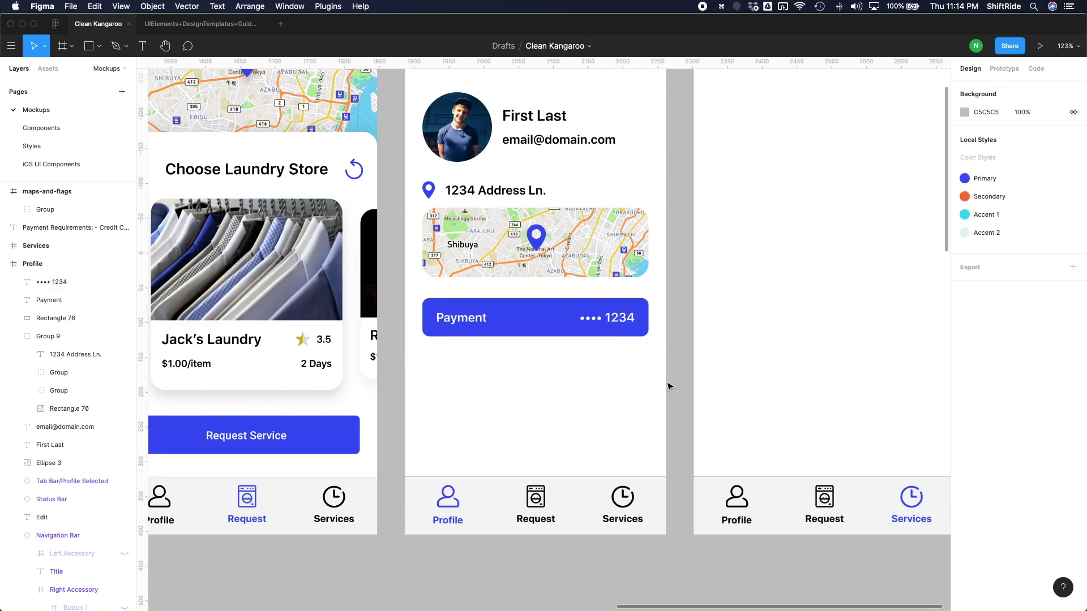
Stretch the Payment bar to 65 px tall and centre both labels vertically on it
{"action": "left_click", "coordinate": [547, 334]}
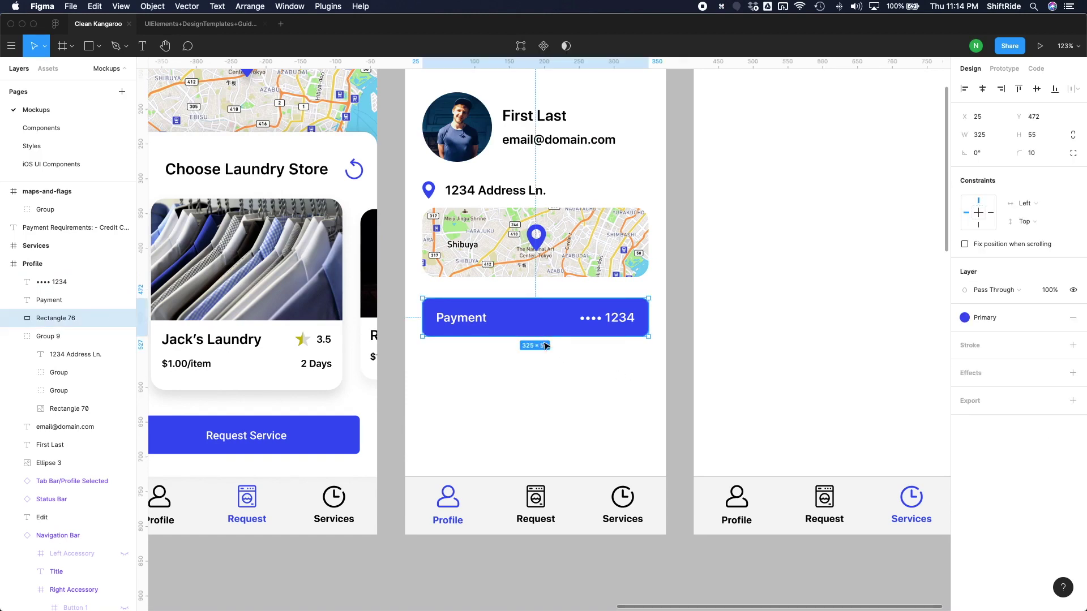
{"action": "left_click_drag", "start_coordinate": [536, 338], "coordinate": [536, 343]}
{"action": "left_click", "coordinate": [611, 318]}
{"action": "left_click", "coordinate": [461, 318], "text": "shift"}
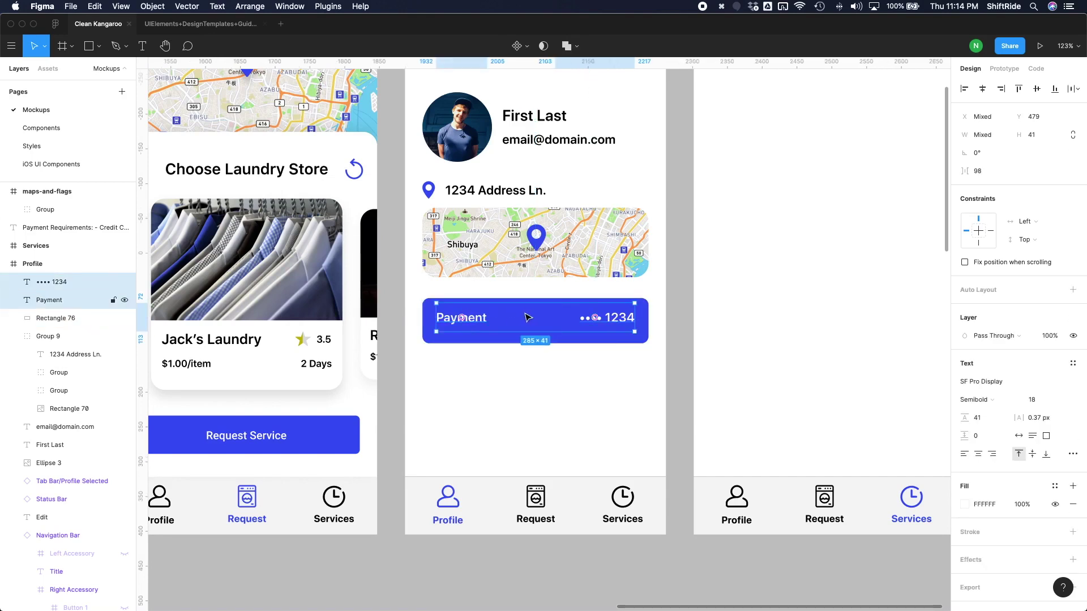
{"action": "left_click", "coordinate": [528, 319], "text": "shift"}
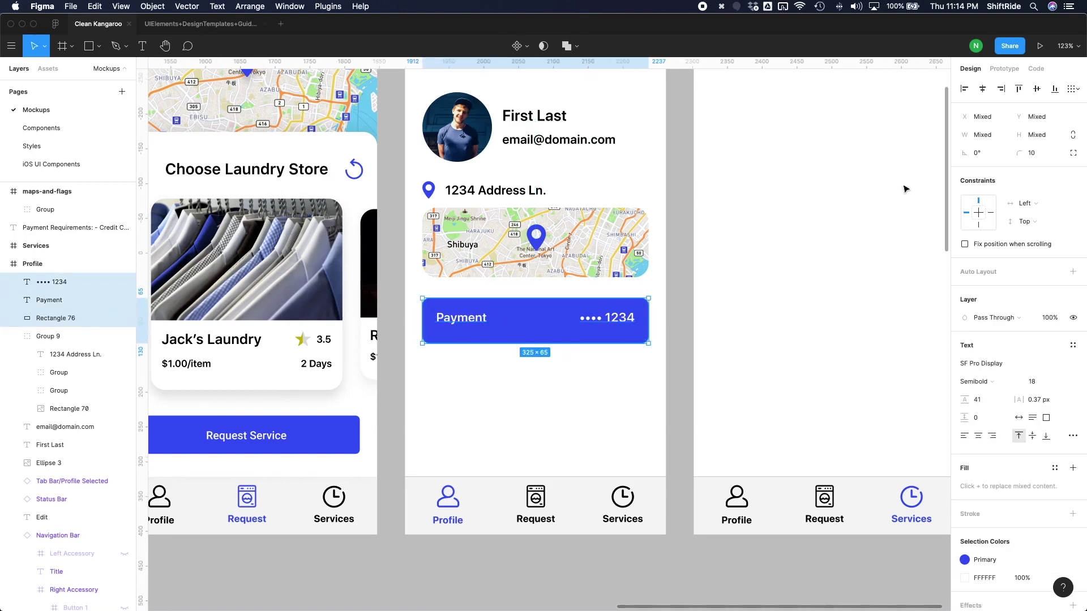
{"action": "left_click", "coordinate": [1037, 89]}
Group the bar and its two labels and name the group 'Payment Button'
{"action": "key", "text": "super+g"}
{"action": "key", "text": "super+z"}
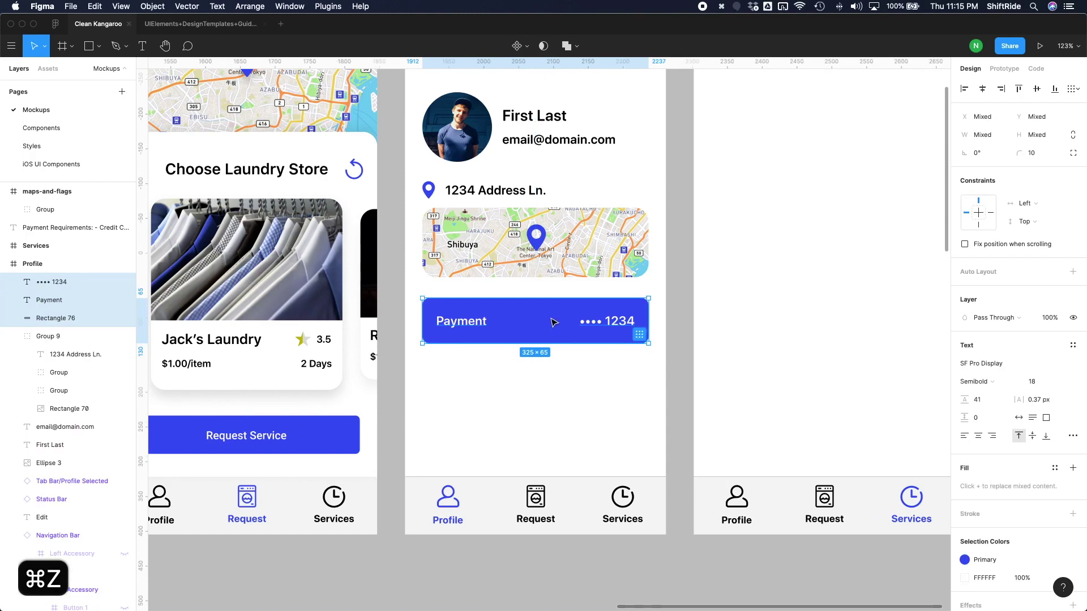
{"action": "key", "text": "super+g"}
{"action": "double_click", "coordinate": [54, 282]}
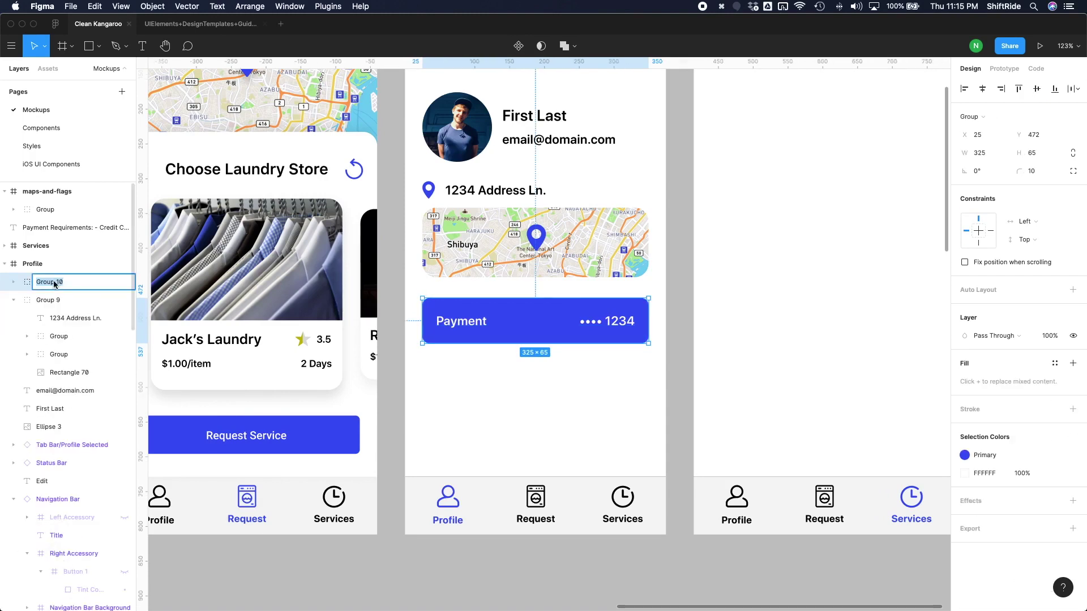
{"action": "type", "text": "Payment Button"}
{"action": "key", "text": "Return"}
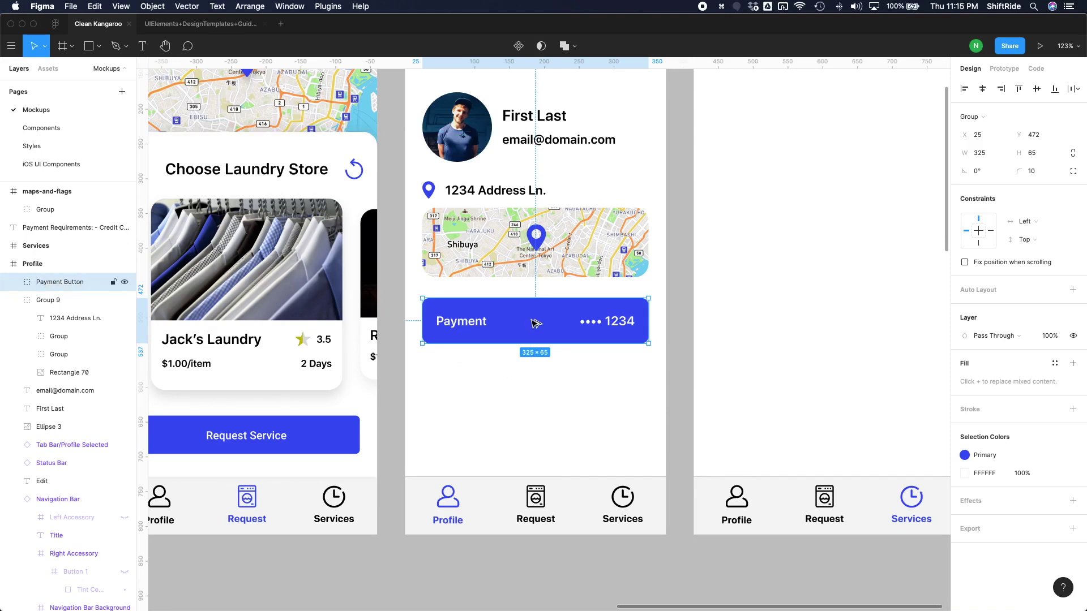
Duplicate the Payment button below it, relabel the copy 'Support', and delete its card digits
{"action": "left_click_drag", "start_coordinate": [535, 323], "coordinate": [535, 382]}
{"action": "double_click", "coordinate": [478, 387]}
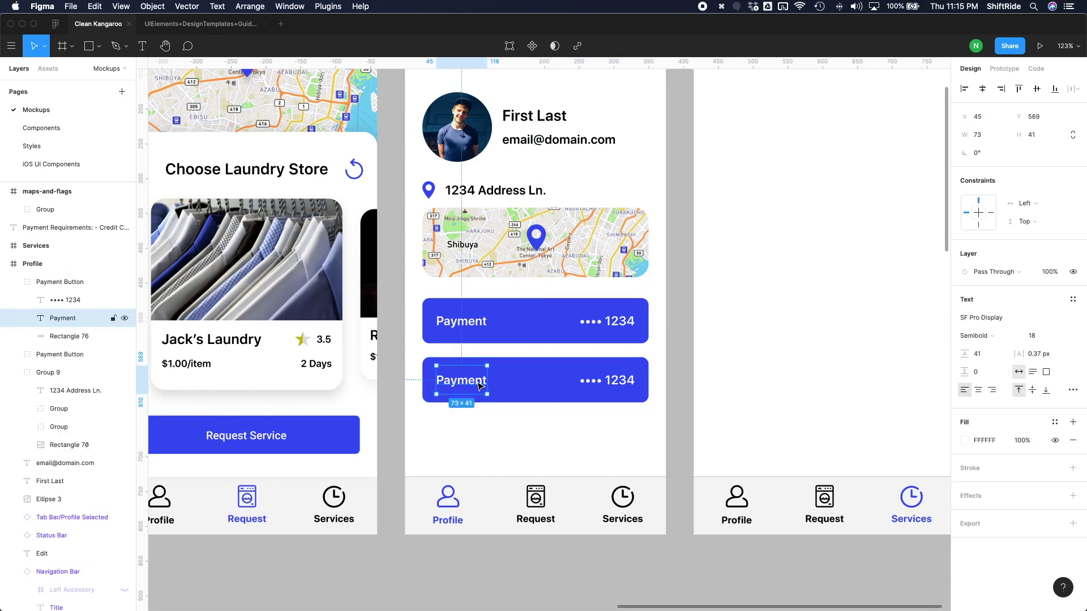
{"action": "key", "text": "Return"}
{"action": "type", "text": "S"}
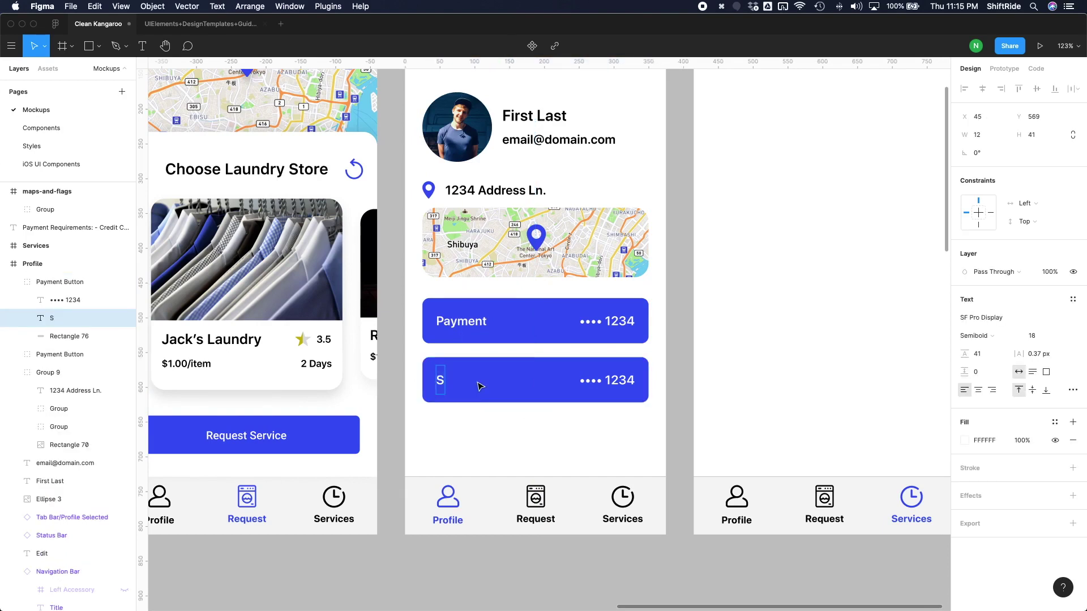
{"action": "type", "text": "upport"}
{"action": "key", "text": "Escape"}
{"action": "left_click", "coordinate": [603, 389]}
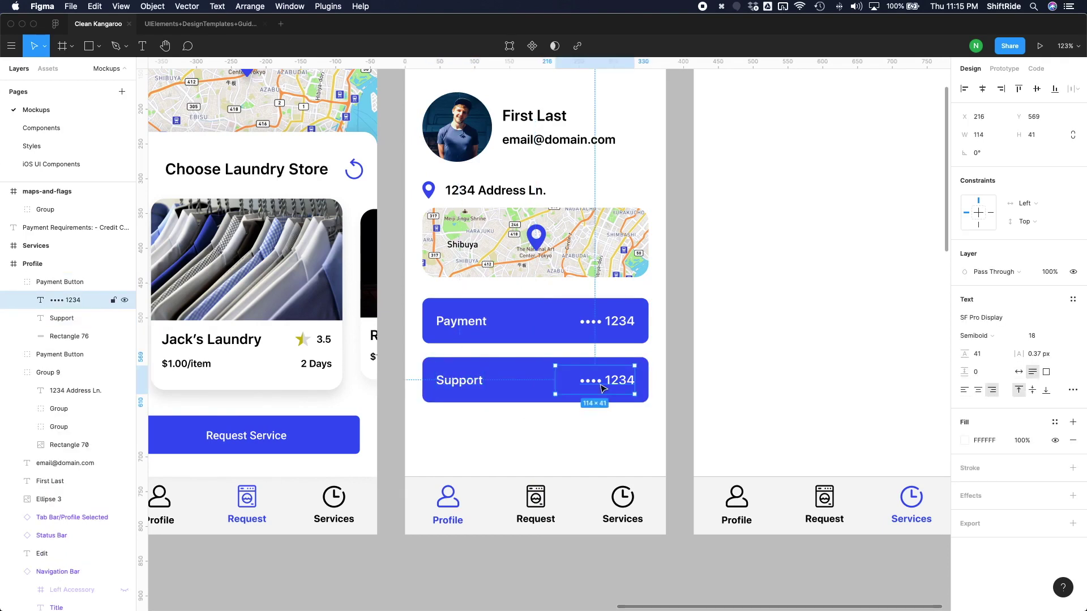
{"action": "key", "text": "Delete"}
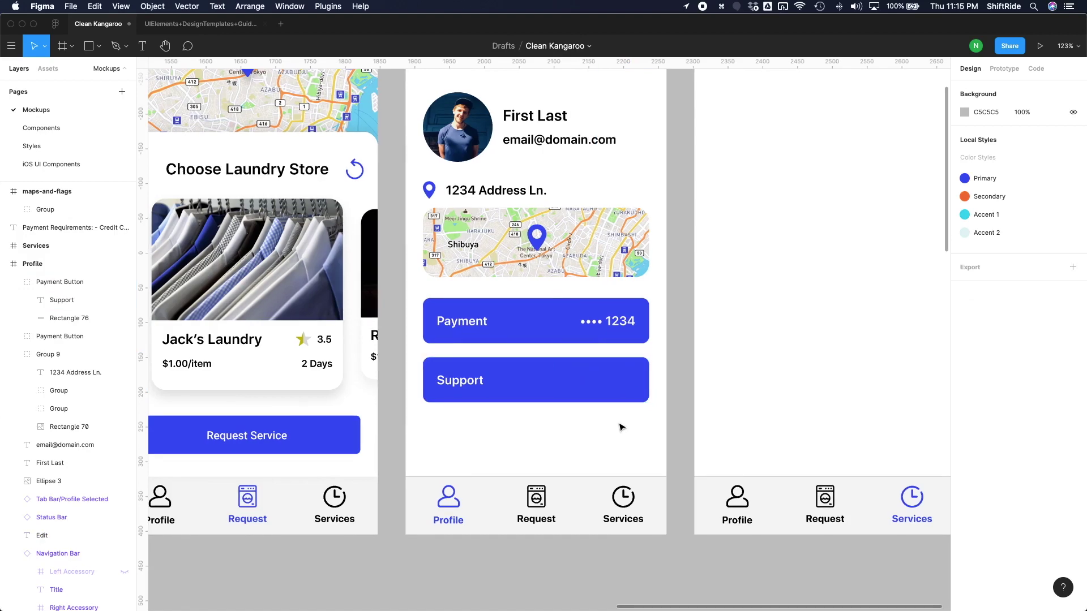
Copy the question-mark icon from the Log In screen onto the Support button
{"action": "scroll", "coordinate": [621, 426], "scroll_direction": "left", "scroll_amount": 20}
{"action": "scroll", "coordinate": [621, 427], "scroll_direction": "up", "scroll_amount": 3}
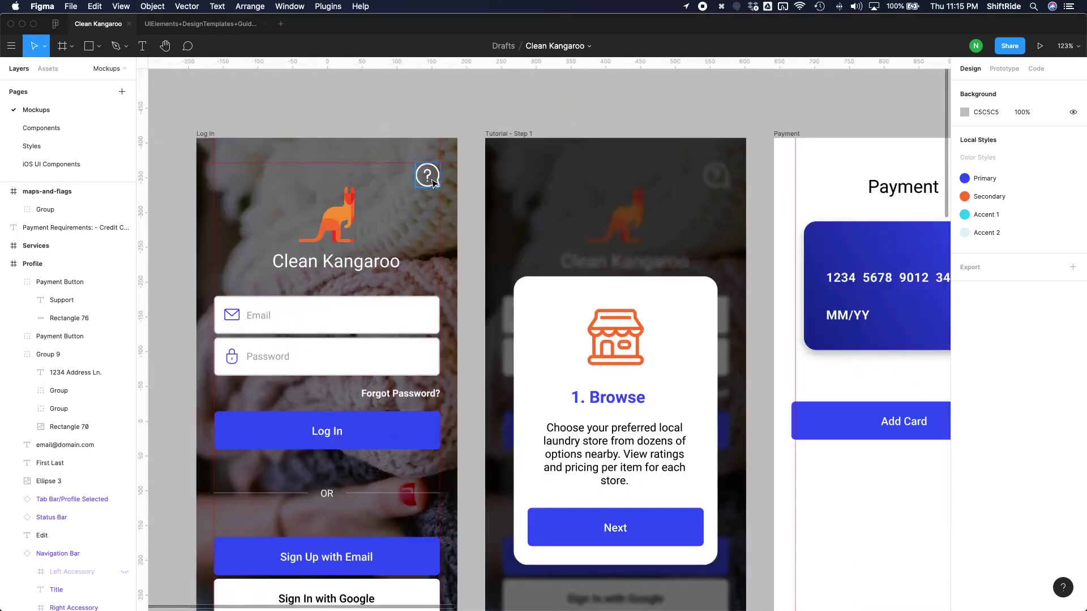
{"action": "left_click", "coordinate": [432, 181]}
{"action": "key", "text": "super+c"}
{"action": "scroll", "coordinate": [605, 298], "scroll_direction": "right", "scroll_amount": 20}
{"action": "scroll", "coordinate": [605, 298], "scroll_direction": "down", "scroll_amount": 3}
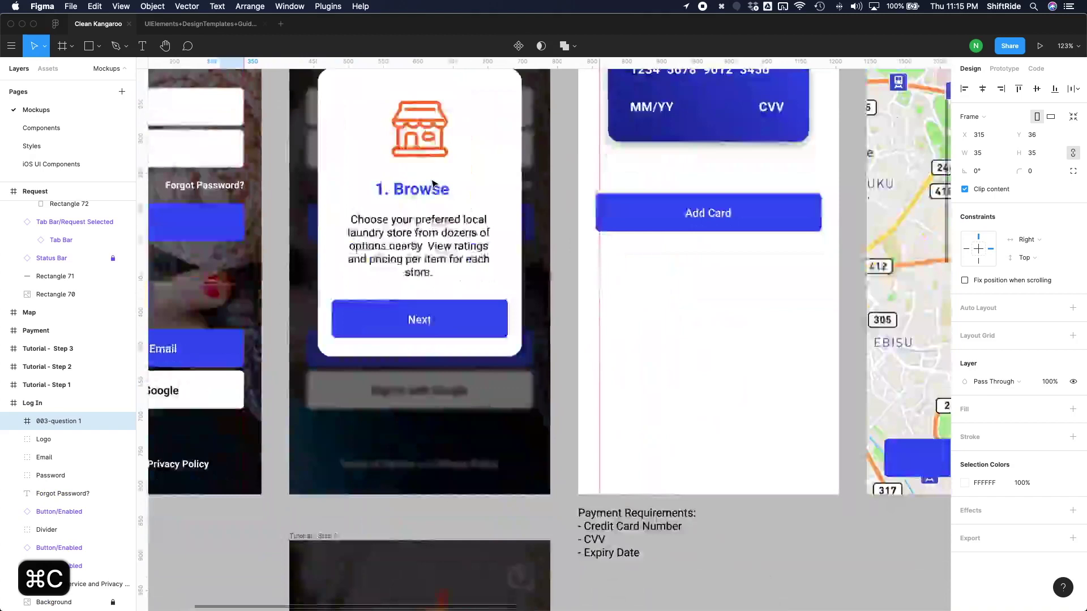
{"action": "left_click", "coordinate": [606, 298]}
{"action": "key", "text": "super+v"}
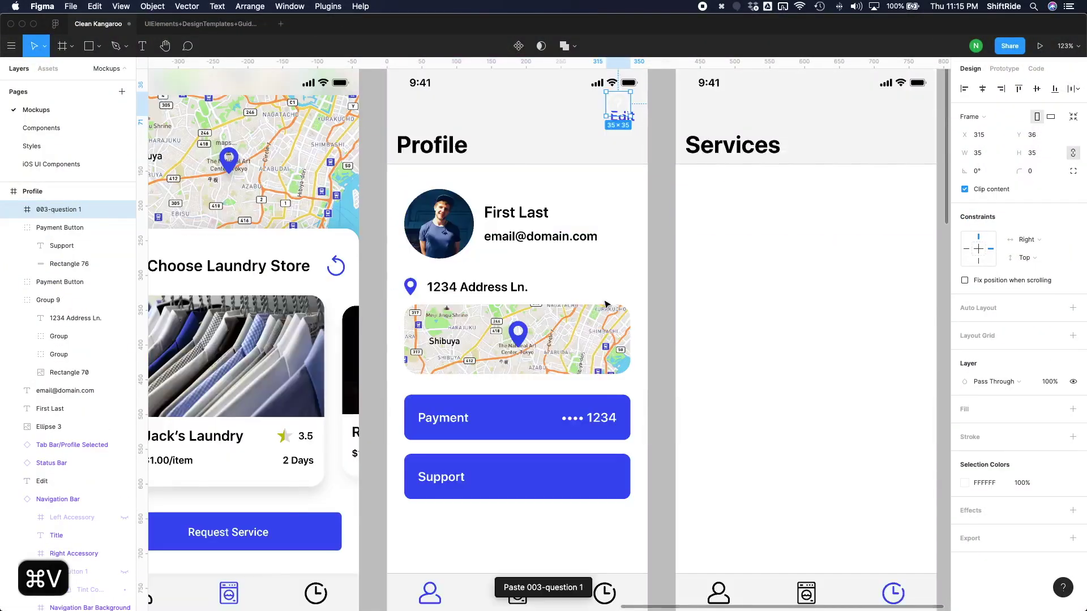
{"action": "left_click_drag", "start_coordinate": [620, 107], "coordinate": [608, 481]}
Resize the question-mark icon to a width of 28
{"action": "scroll", "coordinate": [608, 481], "scroll_direction": "down", "scroll_amount": 3}
{"action": "left_click", "coordinate": [985, 154]}
{"action": "type", "text": "2"}
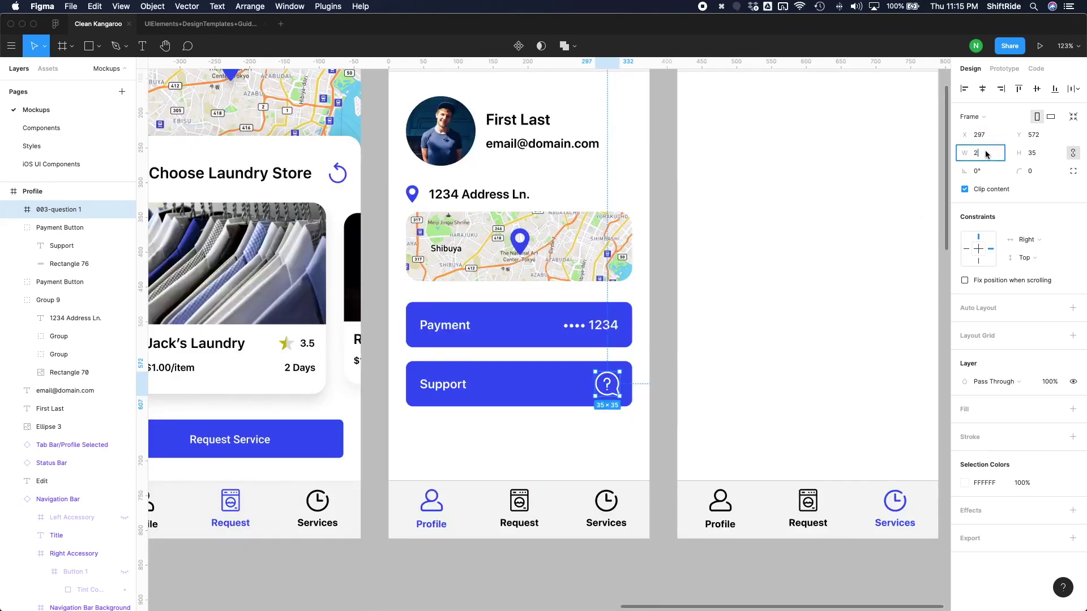
{"action": "type", "text": "2"}
{"action": "key", "text": "Return"}
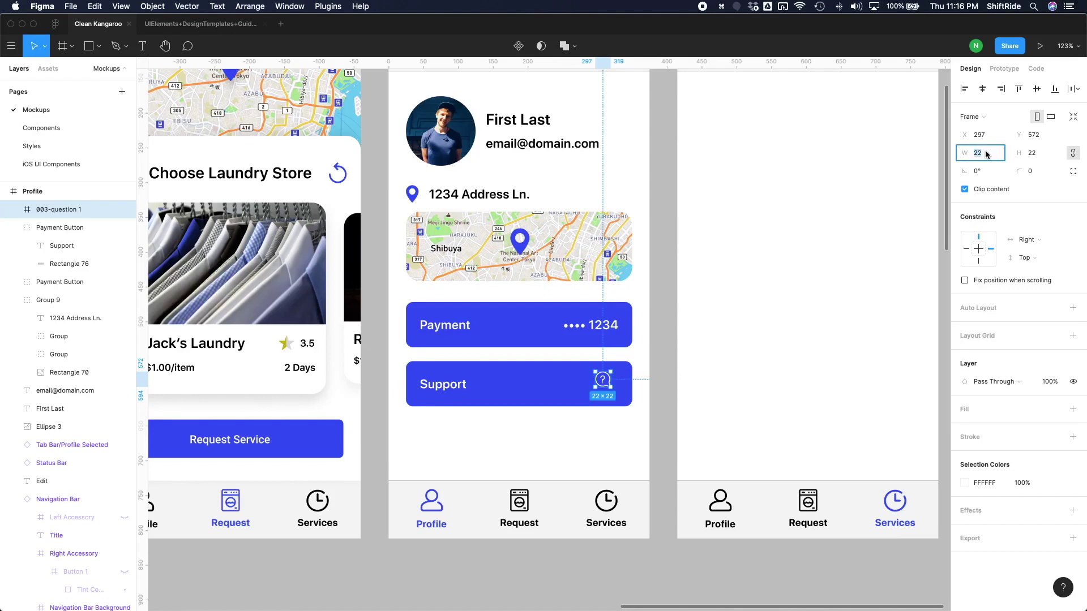
{"action": "left_click", "coordinate": [985, 154]}
{"action": "type", "text": "28"}
{"action": "key", "text": "Return"}
Match the Payment digits' placement by nudging the icon right to X 302
{"action": "left_click", "coordinate": [627, 367], "text": "shift"}
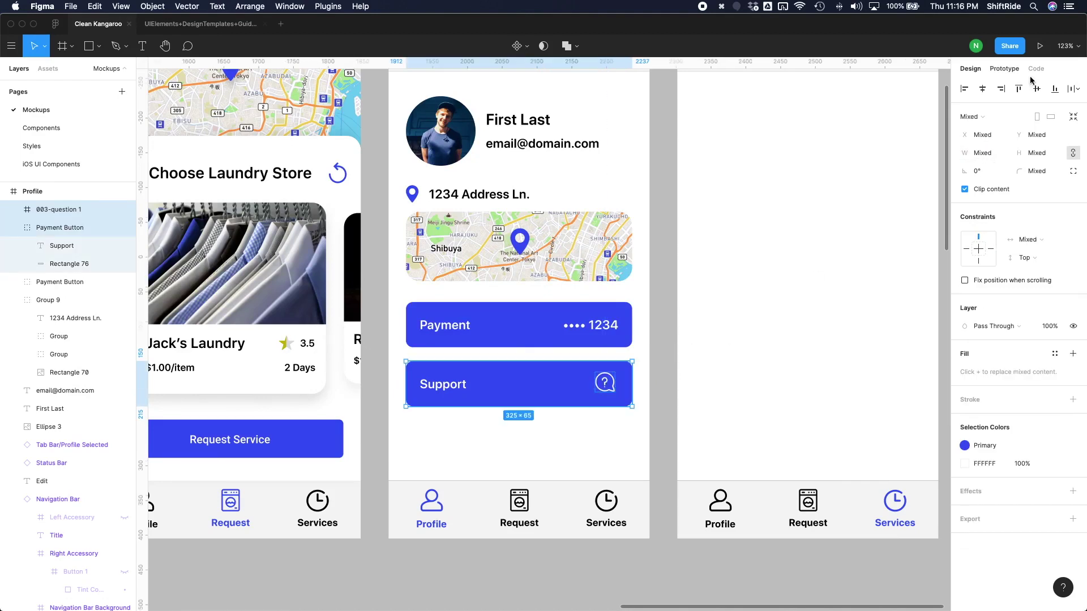
{"action": "left_click", "coordinate": [1039, 90]}
{"action": "left_click", "coordinate": [628, 429]}
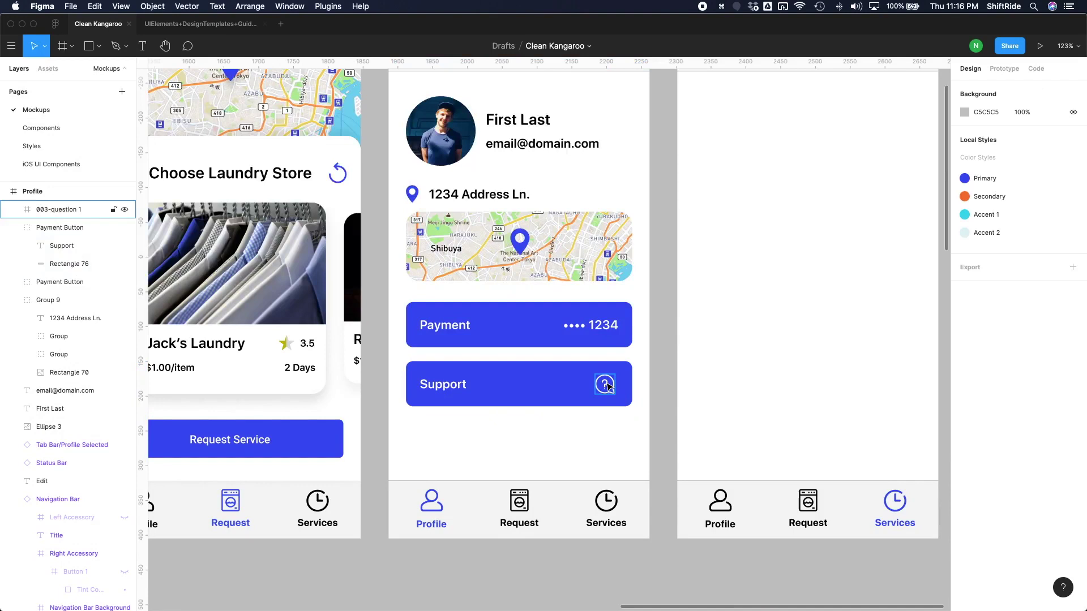
{"action": "left_click", "coordinate": [626, 392]}
{"action": "left_click", "coordinate": [628, 396]}
{"action": "left_click", "coordinate": [615, 328]}
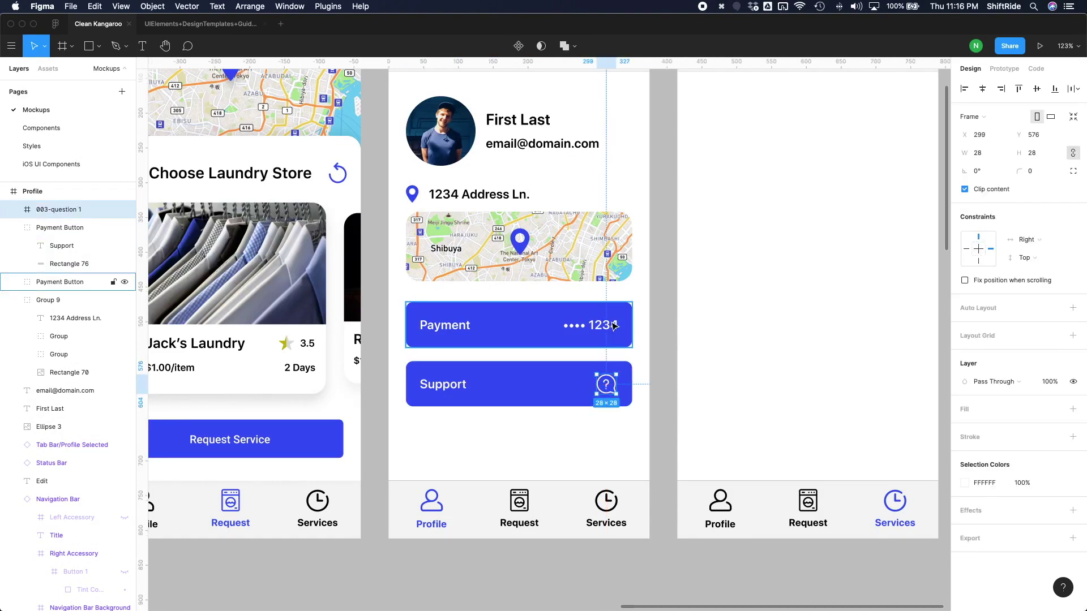
{"action": "double_click", "coordinate": [616, 328]}
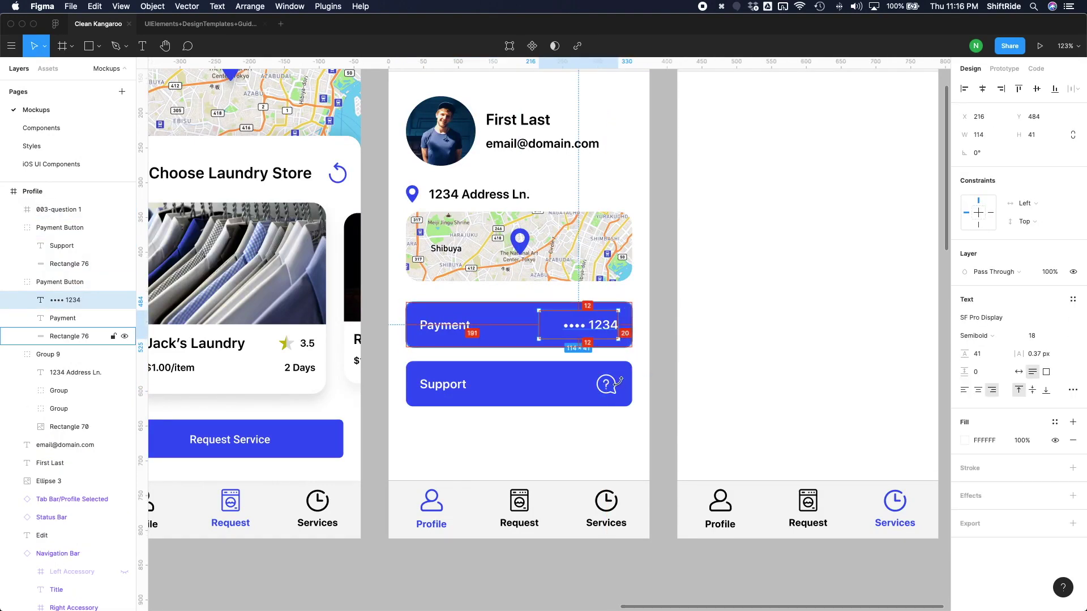
{"action": "left_click_drag", "start_coordinate": [616, 391], "coordinate": [620, 391]}
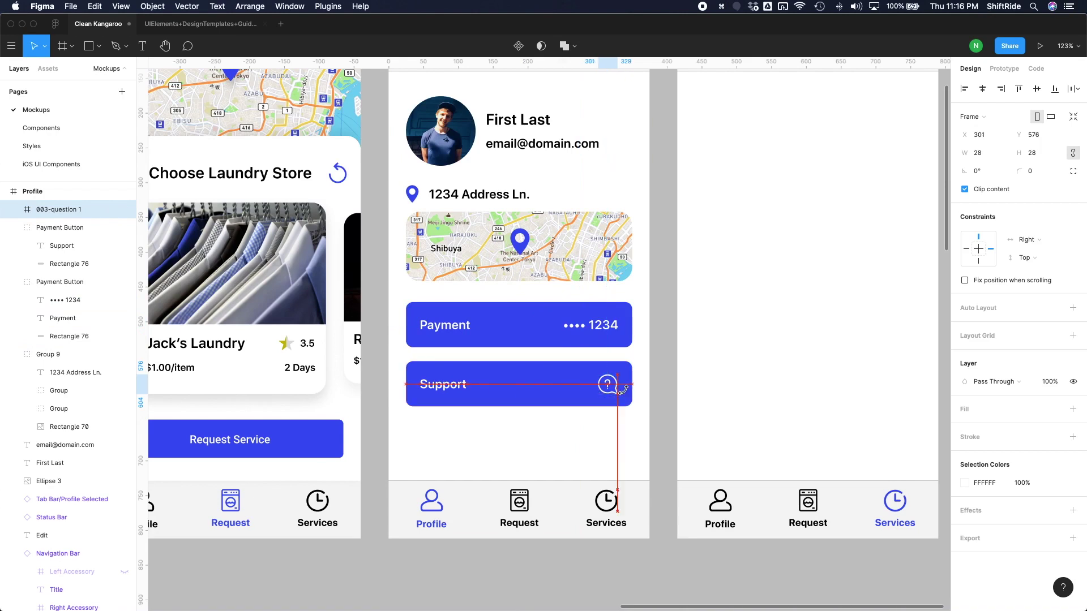
{"action": "left_click", "coordinate": [623, 429]}
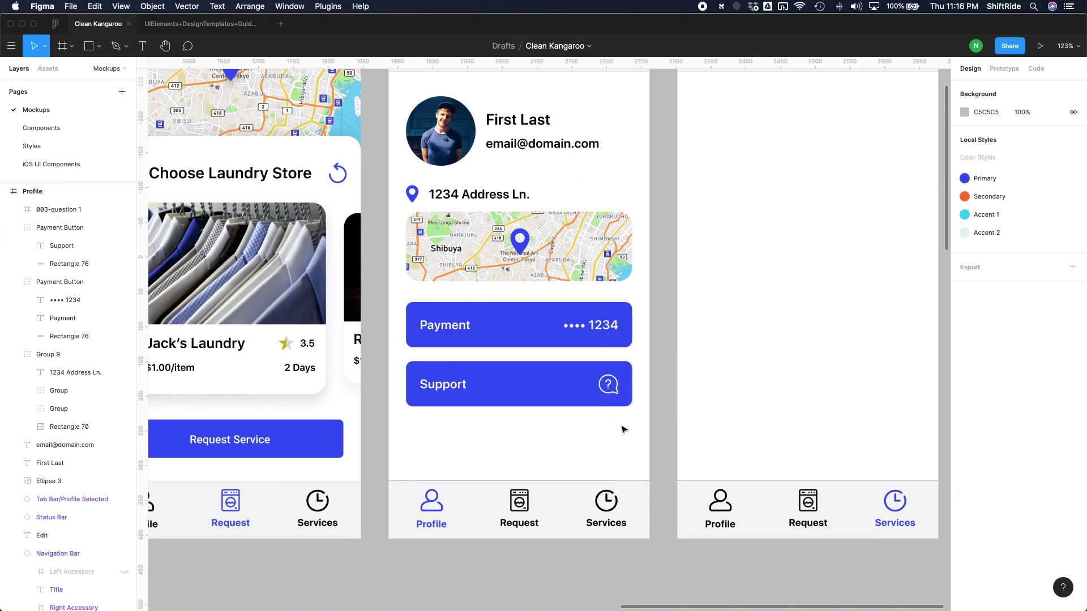
Duplicate the Support button and place the copy below it
{"action": "left_click", "coordinate": [539, 396]}
{"action": "key", "text": "super+d"}
{"action": "left_click_drag", "start_coordinate": [547, 389], "coordinate": [549, 452]}
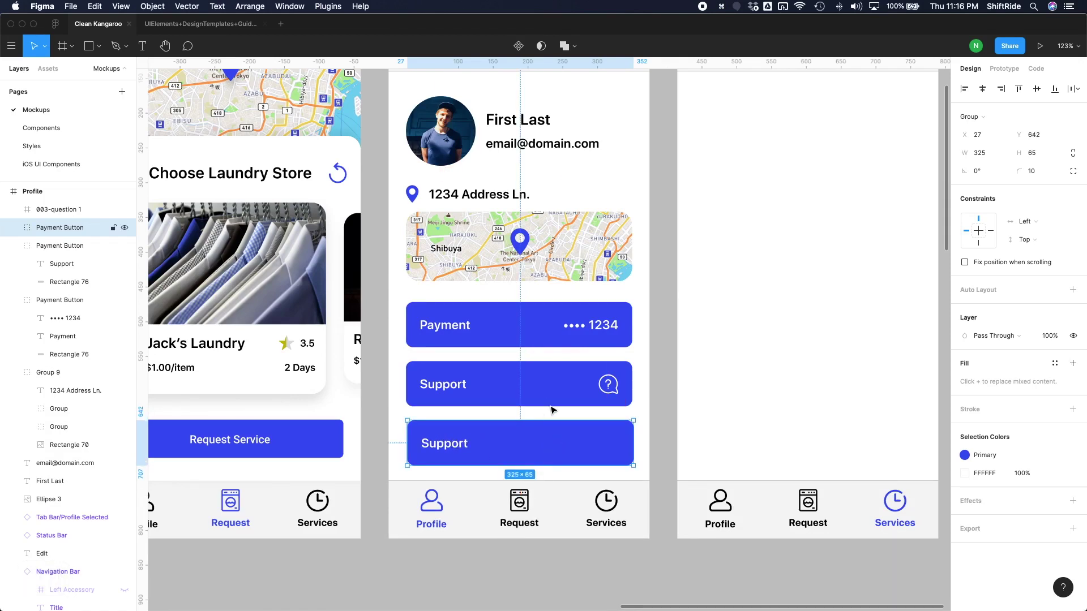
Move the question-mark icon into the Support group and rename it 'Support Button'
{"action": "double_click", "coordinate": [605, 384]}
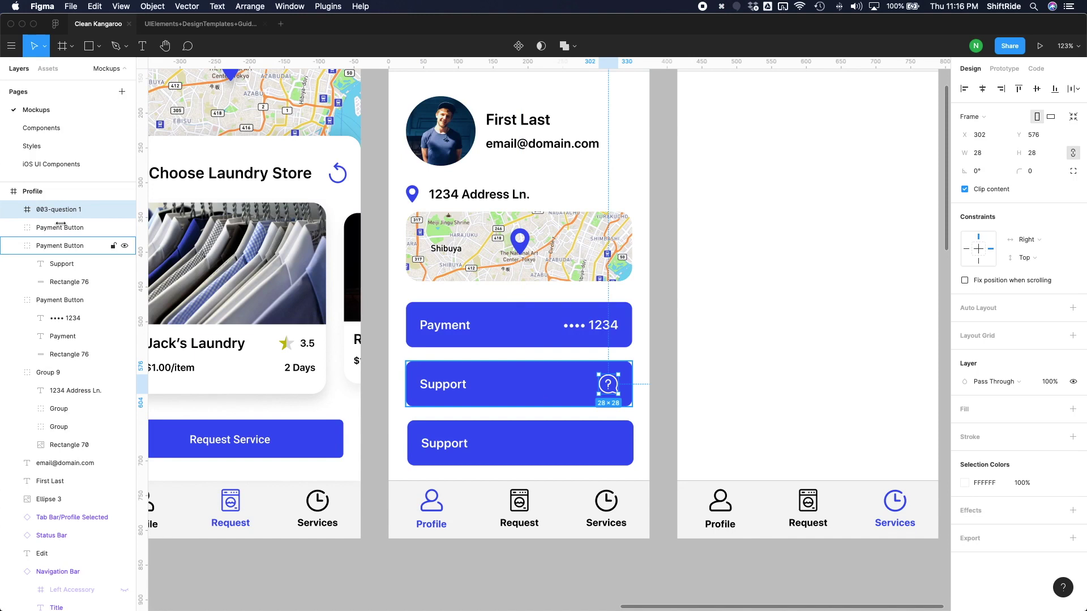
{"action": "left_click_drag", "start_coordinate": [67, 257], "coordinate": [63, 252]}
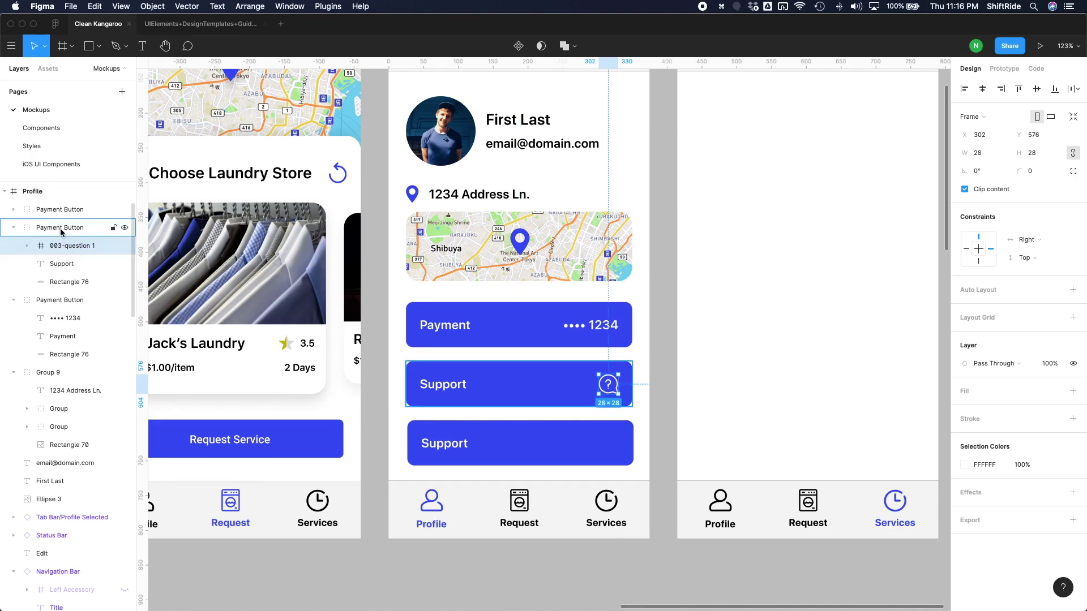
{"action": "double_click", "coordinate": [55, 229]}
{"action": "type", "text": "Support Button"}
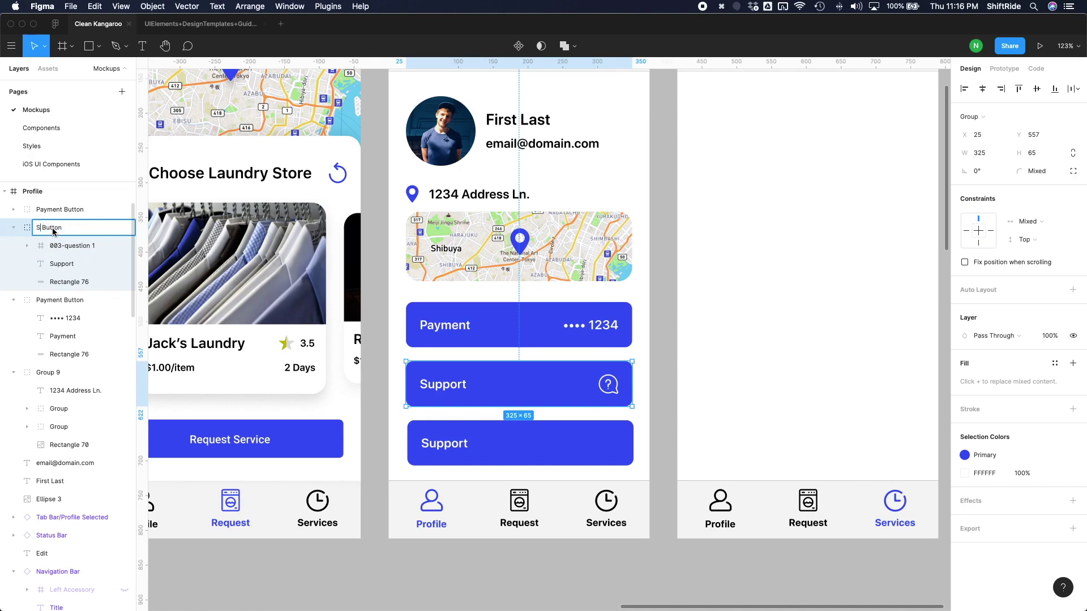
{"action": "key", "text": "Return"}
Start relabelling the bottom button as Logout, with 'Log' typed so far
{"action": "left_click", "coordinate": [19, 232]}
{"action": "double_click", "coordinate": [463, 450]}
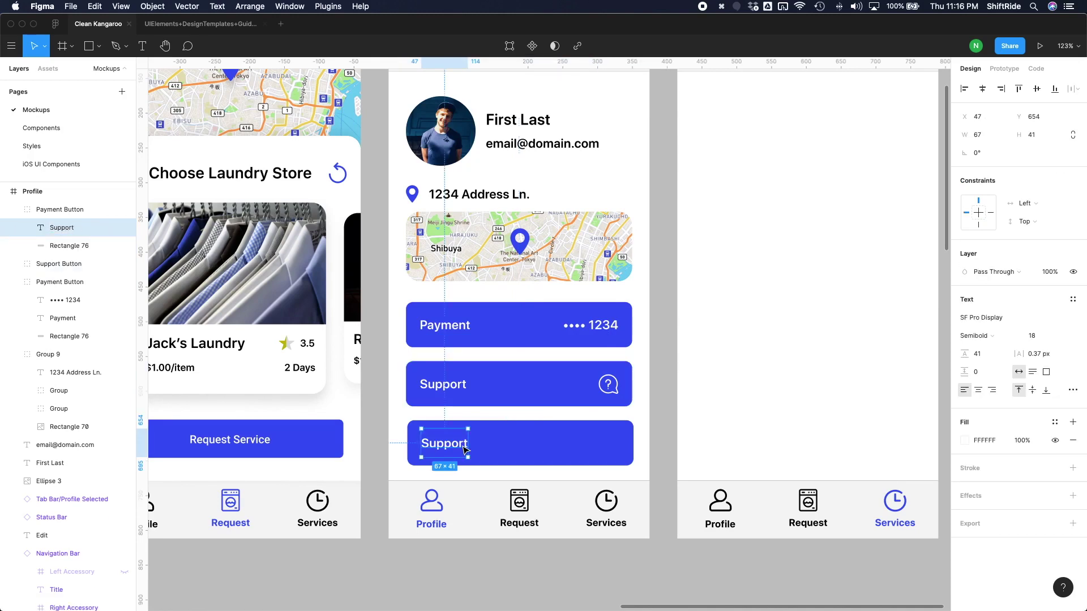
{"action": "key", "text": "Return"}
{"action": "type", "text": "Login"}
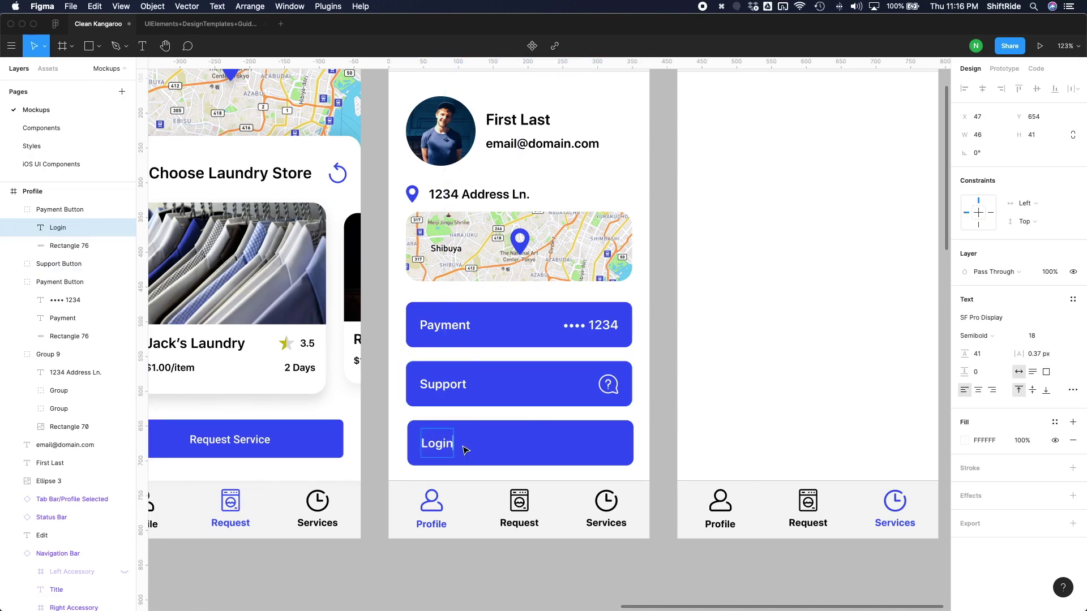
{"action": "key", "text": "BackSpace"}
{"action": "key", "text": "BackSpace"}
Finish the 'Logout' label and draw a short arrow at the button's right end
{"action": "type", "text": "out"}
{"action": "key", "text": "Escape"}
{"action": "key", "text": "Escape"}
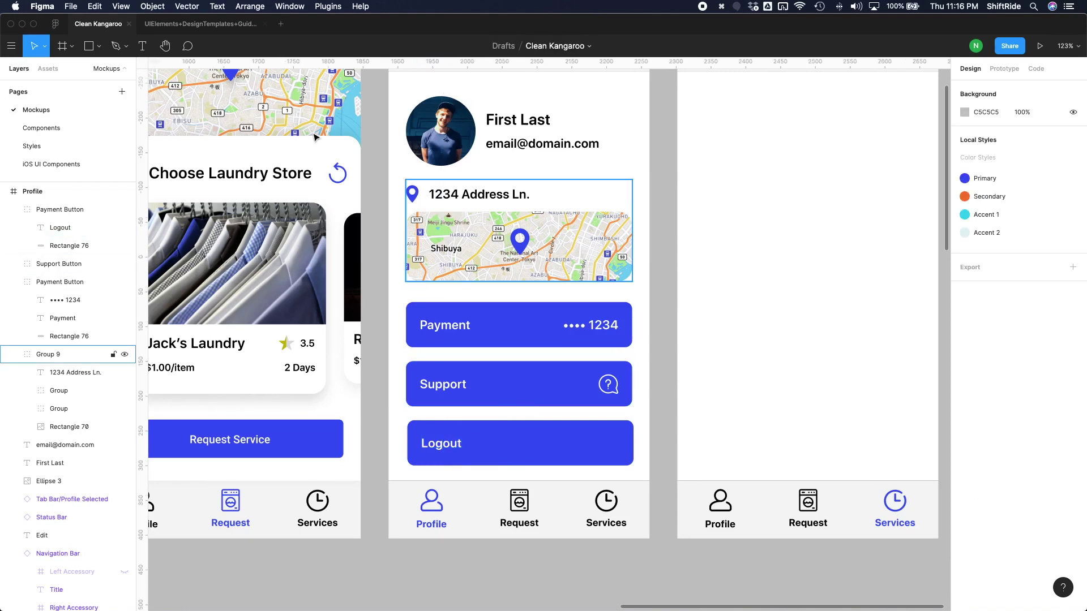
{"action": "left_click", "coordinate": [95, 50]}
{"action": "left_click", "coordinate": [107, 98]}
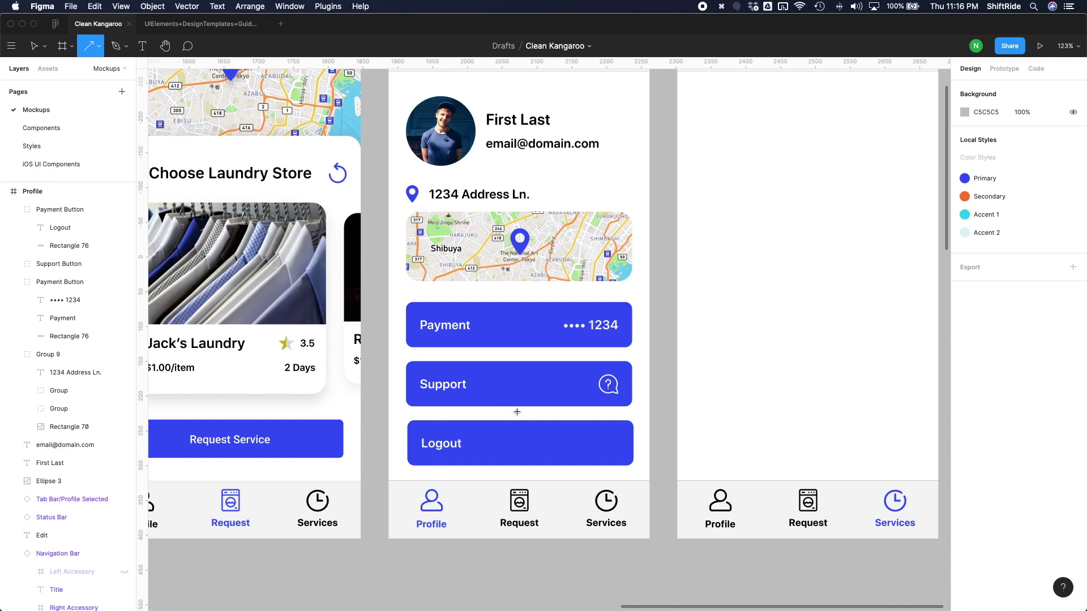
{"action": "left_click_drag", "start_coordinate": [601, 441], "coordinate": [617, 441]}
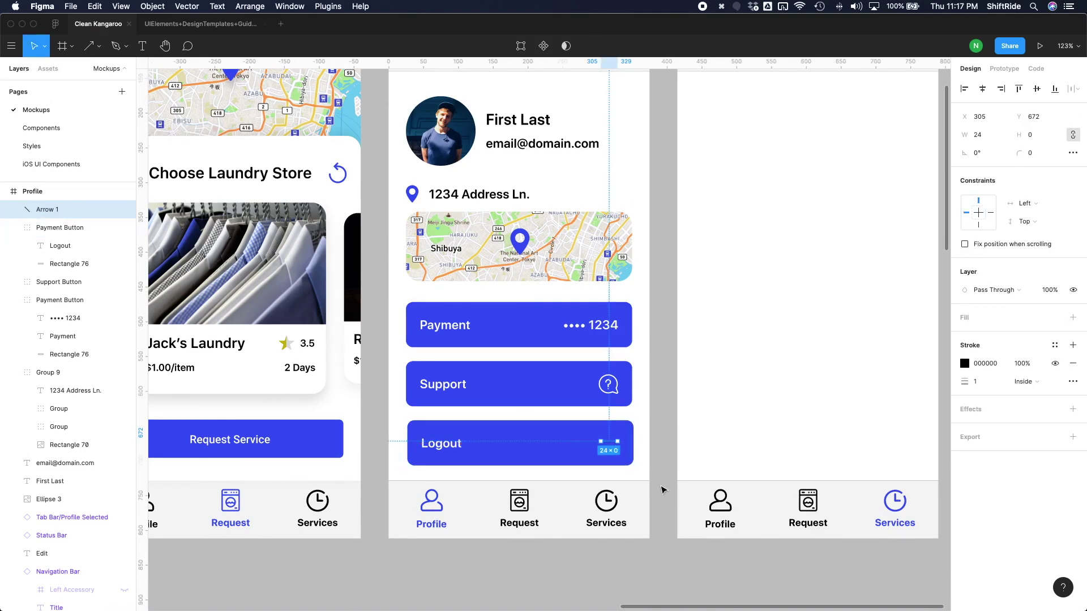
Give the arrow a 3 px white (FFFFFF) stroke
{"action": "scroll", "coordinate": [617, 453], "scroll_direction": "up", "scroll_amount": 2}
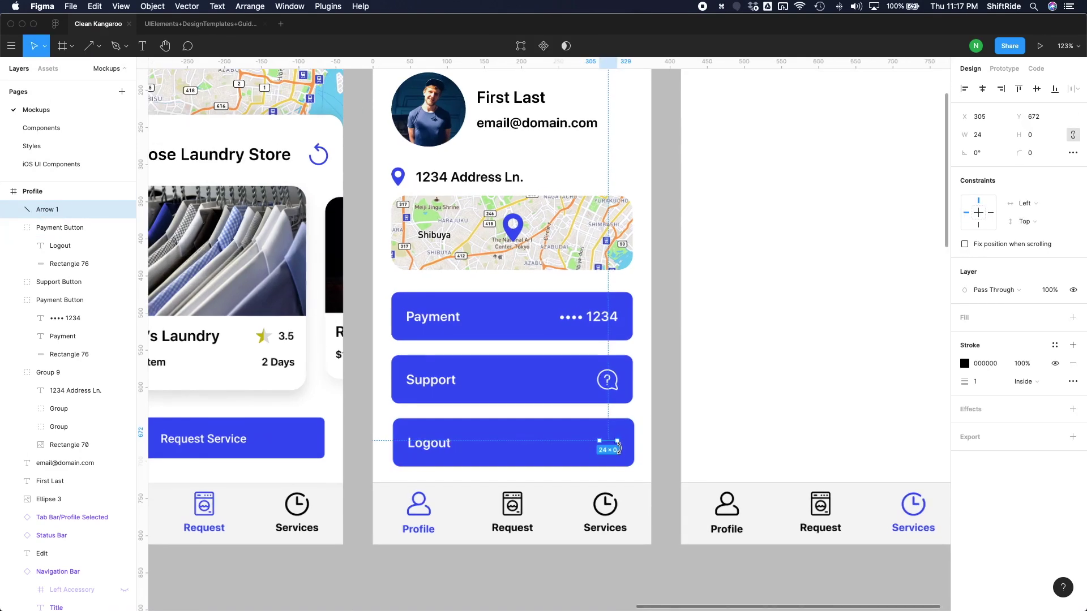
{"action": "scroll", "coordinate": [618, 448], "scroll_direction": "up", "scroll_amount": 5}
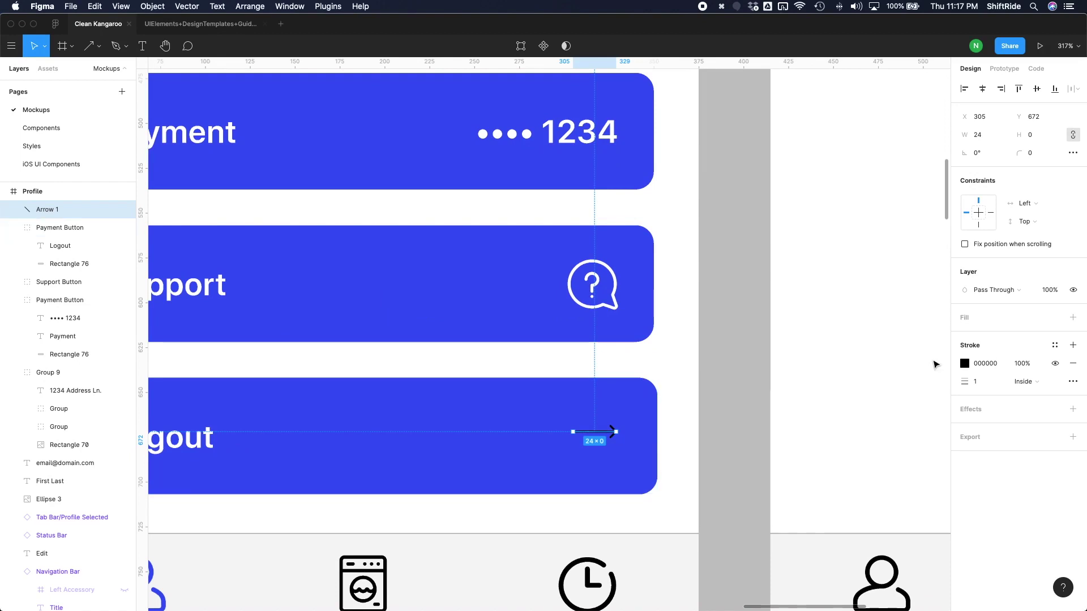
{"action": "left_click", "coordinate": [977, 382]}
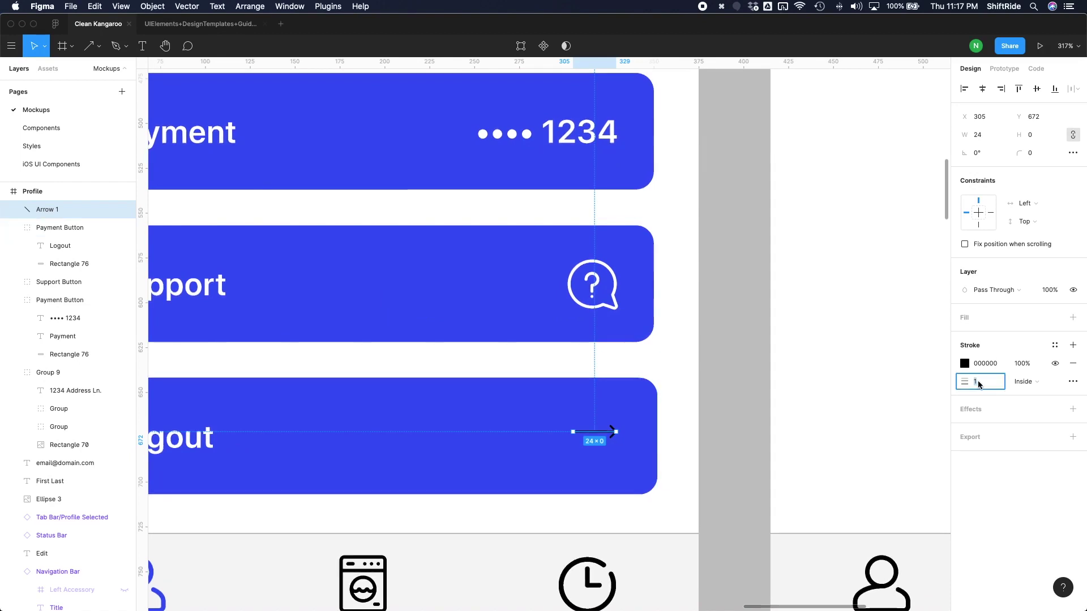
{"action": "type", "text": "3"}
{"action": "key", "text": "Return"}
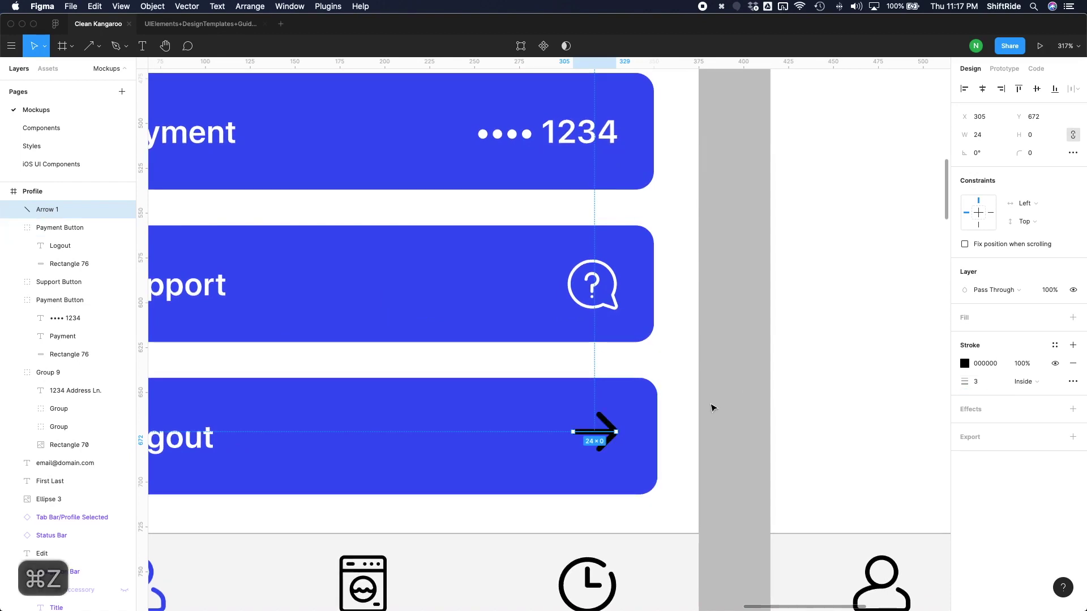
{"action": "left_click", "coordinate": [962, 364]}
{"action": "type", "text": "ffffff"}
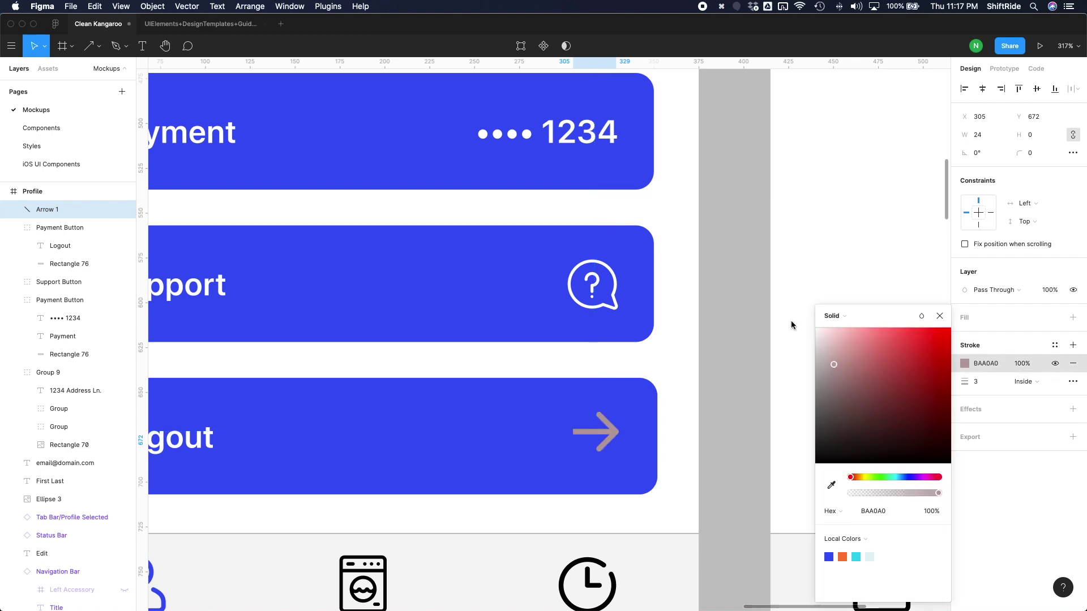
{"action": "left_click", "coordinate": [743, 406]}
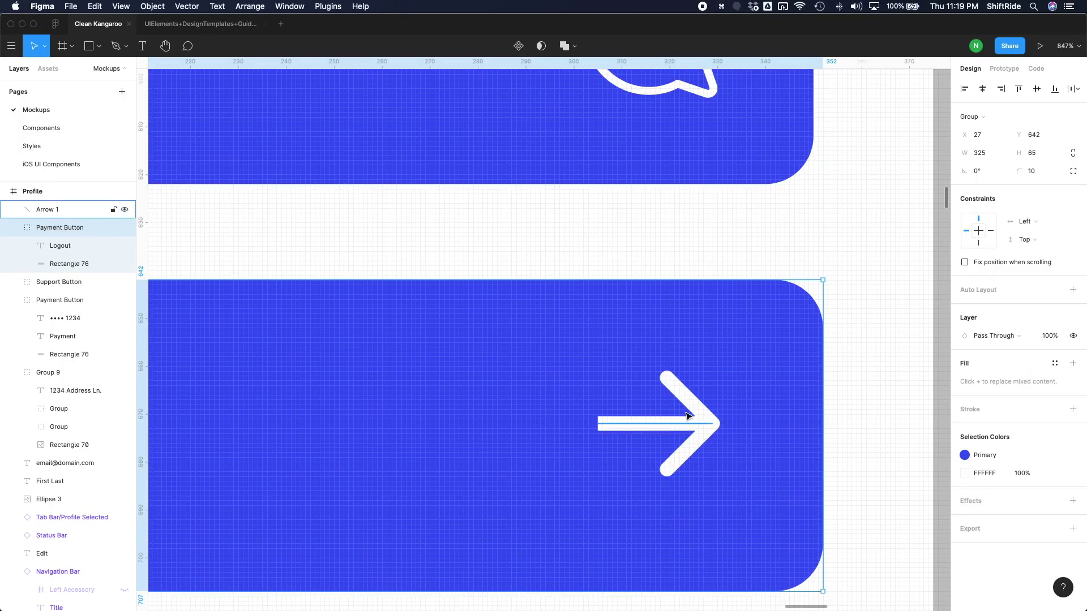
Remove the arrow's extra point and set its line's stroke cap to Round
{"action": "double_click", "coordinate": [640, 428]}
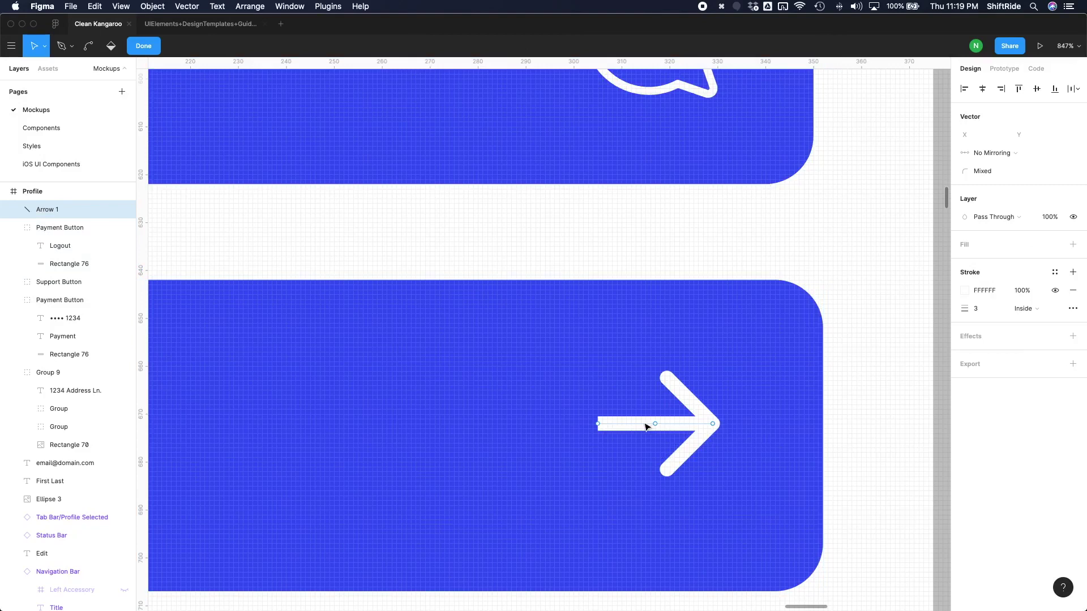
{"action": "key", "text": "super+z"}
{"action": "left_click", "coordinate": [598, 424]}
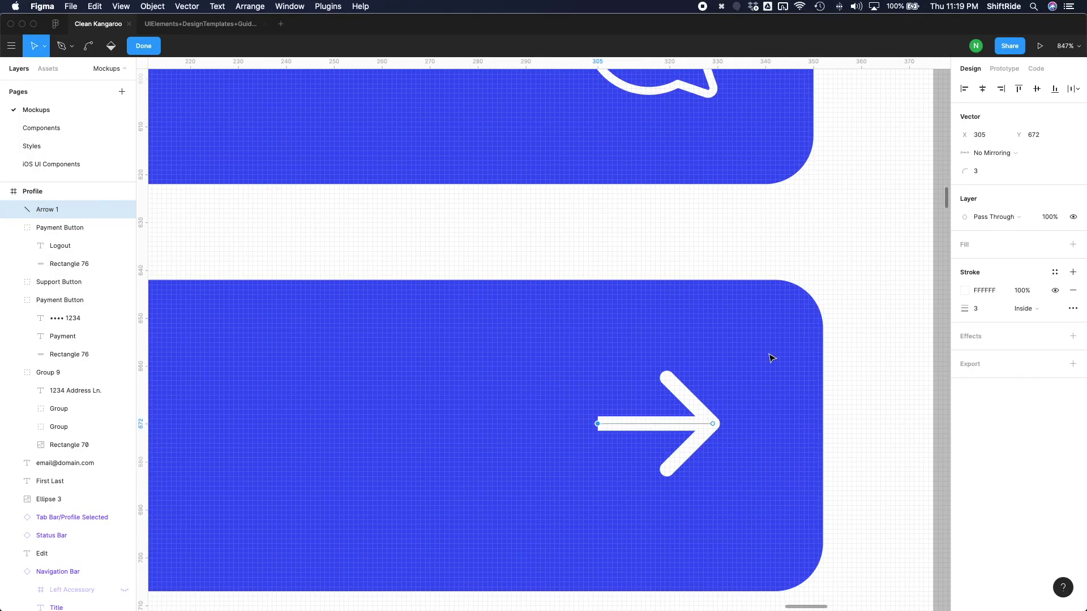
{"action": "left_click", "coordinate": [1070, 311]}
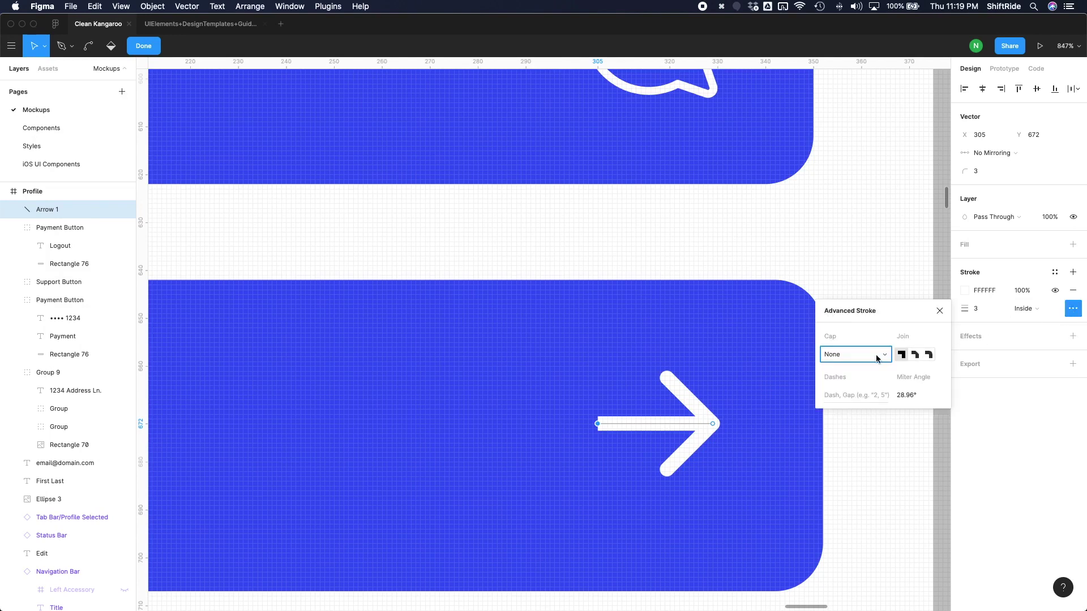
{"action": "left_click", "coordinate": [874, 355]}
{"action": "left_click", "coordinate": [869, 371]}
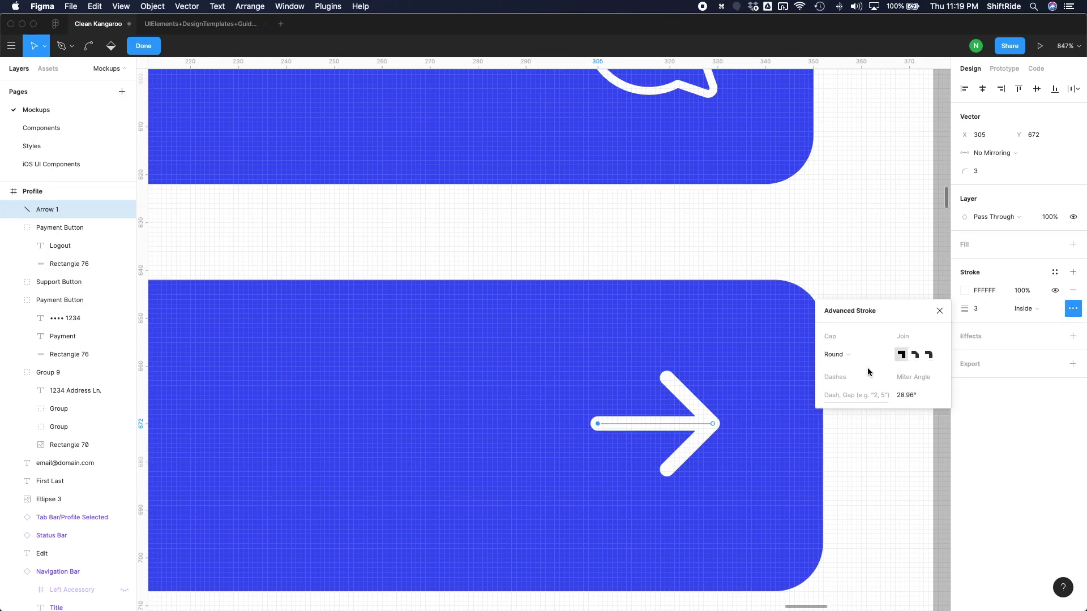
{"action": "left_click", "coordinate": [939, 312]}
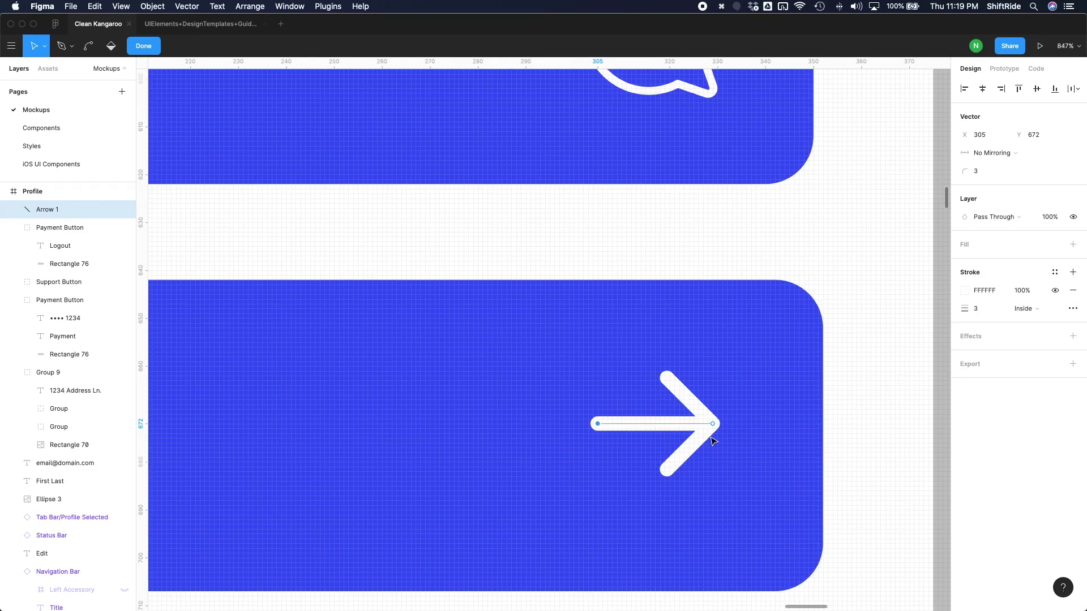
{"action": "scroll", "coordinate": [713, 440], "scroll_direction": "down", "scroll_amount": 10}
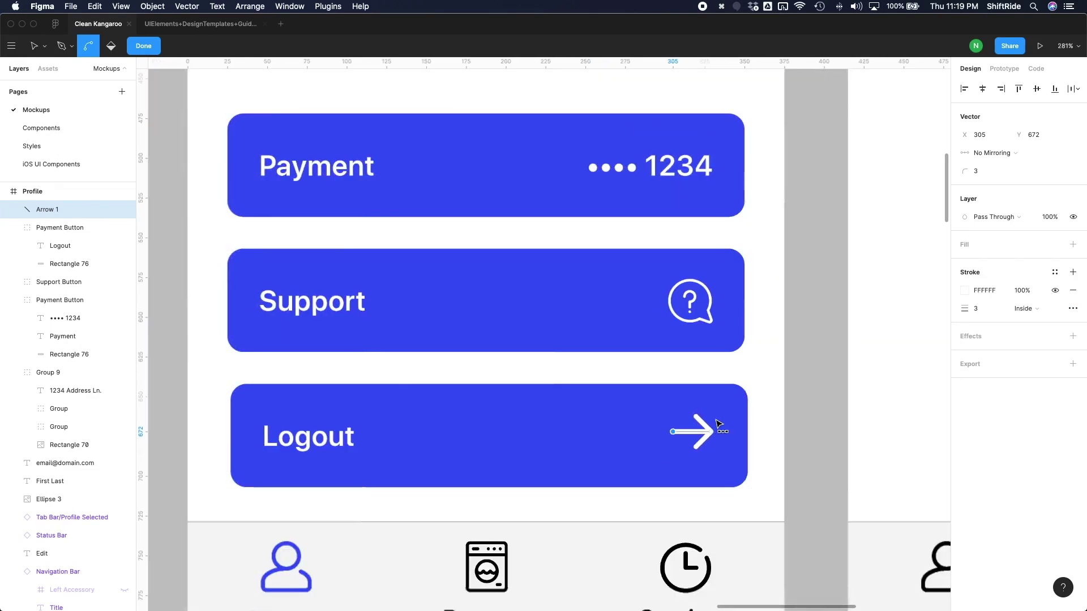
{"action": "scroll", "coordinate": [718, 423], "scroll_direction": "down", "scroll_amount": 3}
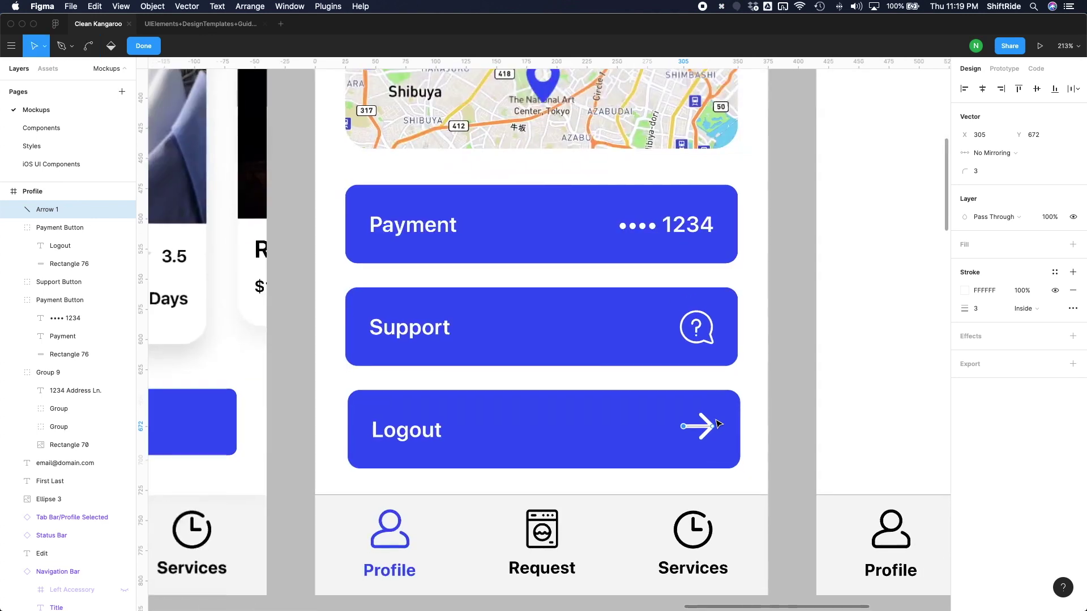
{"action": "scroll", "coordinate": [789, 430], "scroll_direction": "down", "scroll_amount": 2}
Centre the arrow vertically on the Logout button
{"action": "scroll", "coordinate": [783, 424], "scroll_direction": "down", "scroll_amount": 1}
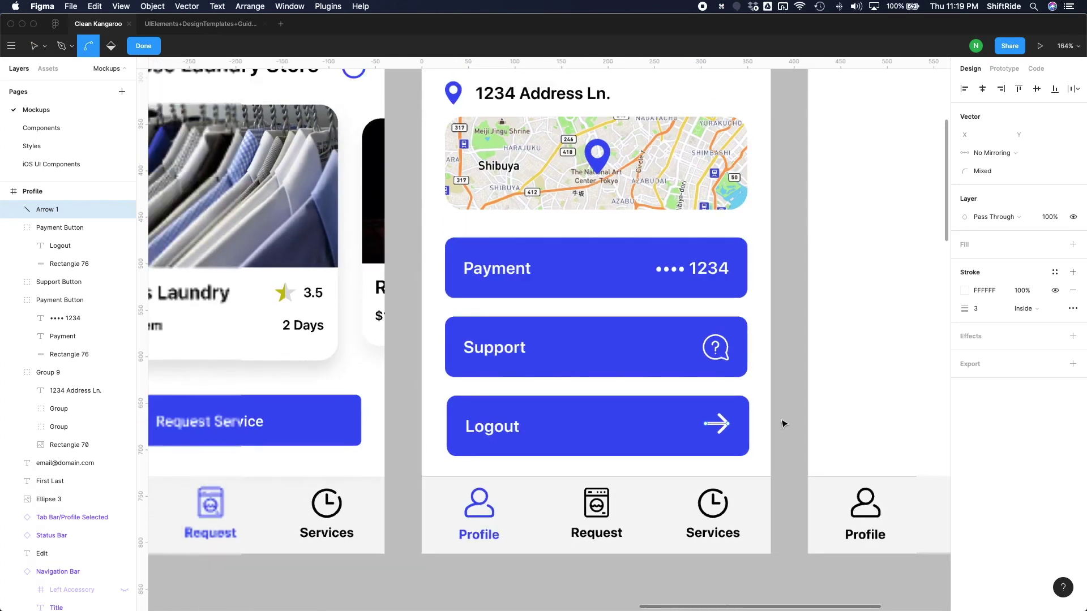
{"action": "key", "text": "Escape"}
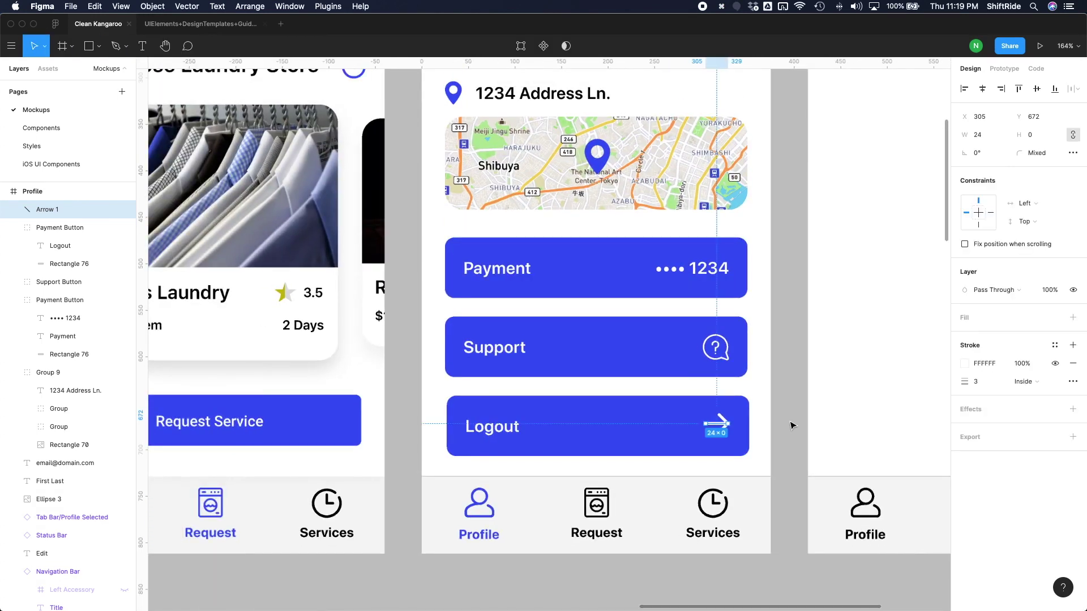
{"action": "key", "text": "Escape"}
{"action": "left_click", "coordinate": [724, 424]}
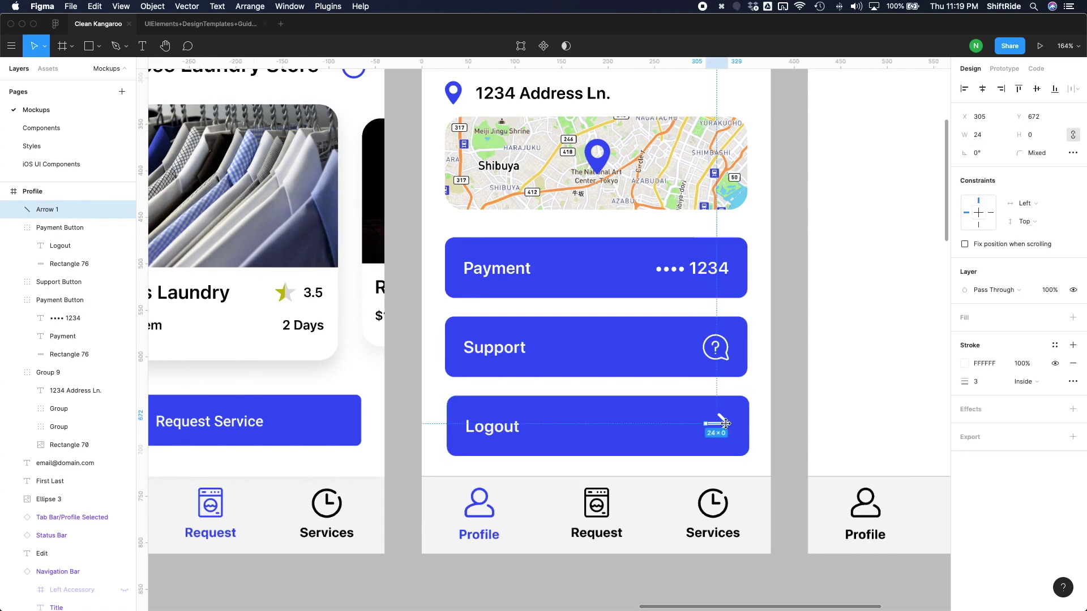
{"action": "left_click", "coordinate": [746, 433], "text": "shift"}
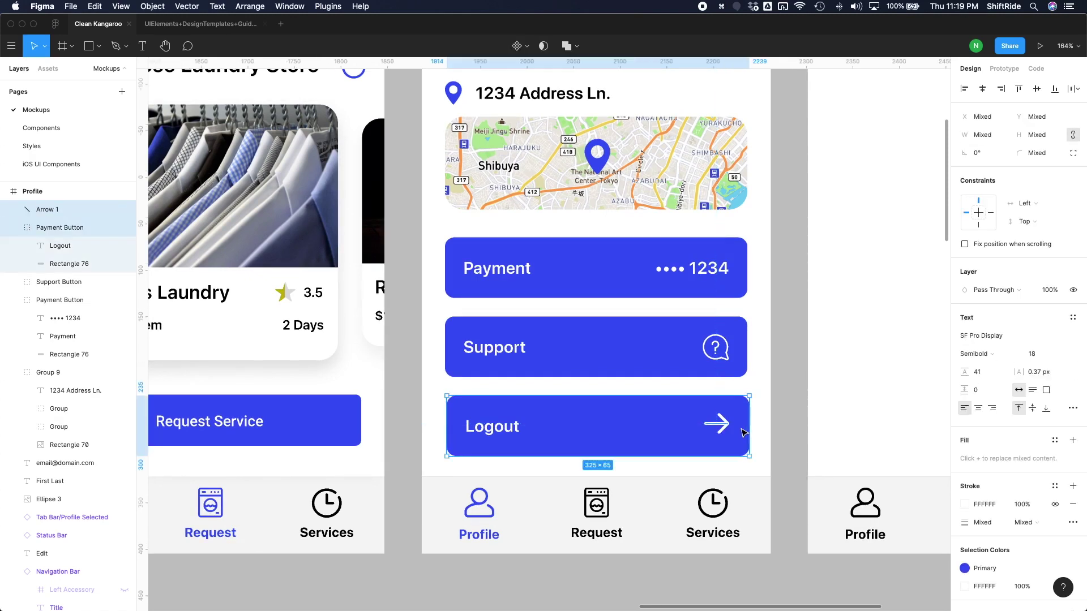
{"action": "left_click", "coordinate": [1037, 89]}
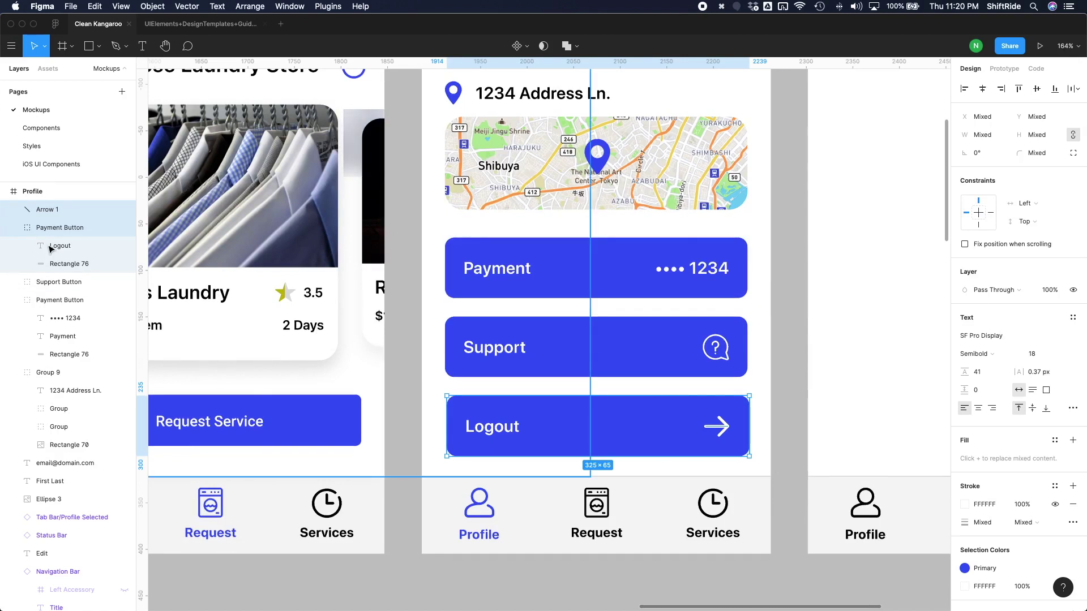
Move Arrow 1 into the Logout row's group and rename it 'Logout Button'
{"action": "left_click", "coordinate": [37, 210]}
{"action": "left_click_drag", "start_coordinate": [74, 236], "coordinate": [73, 235]}
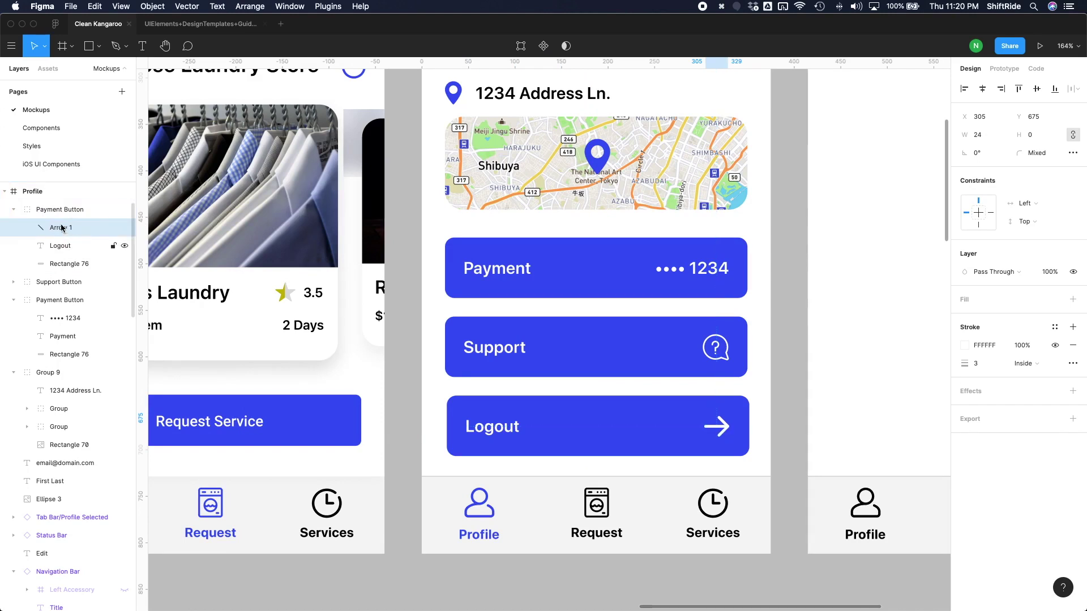
{"action": "double_click", "coordinate": [50, 210]}
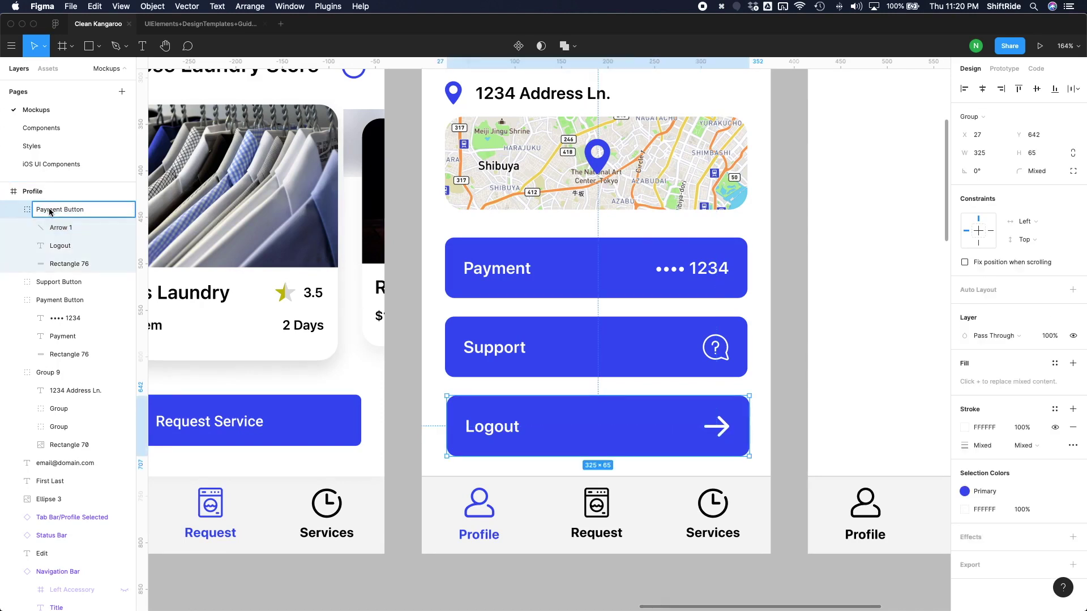
{"action": "double_click", "coordinate": [50, 211]}
{"action": "type", "text": "Logout"}
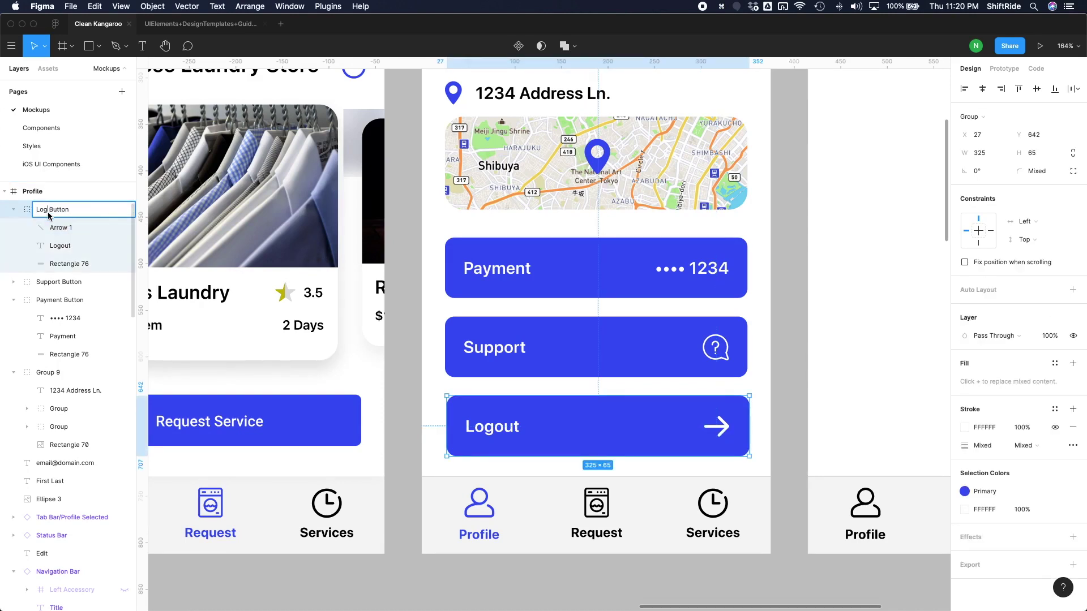
{"action": "key", "text": "Return"}
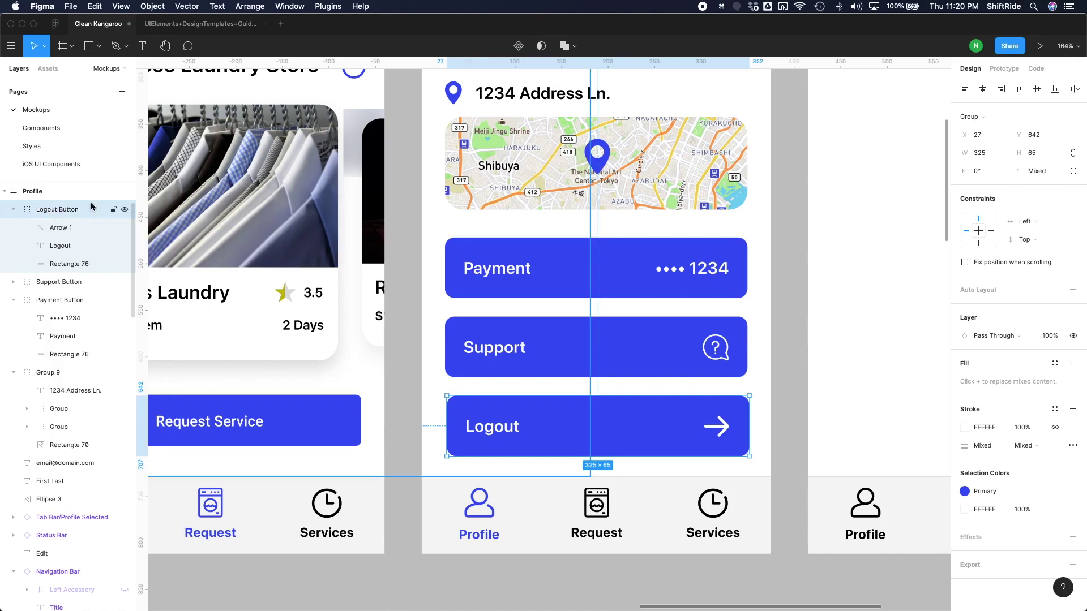
Nudge the arrow right to x 308 and check its spacing to the button edges
{"action": "double_click", "coordinate": [729, 430]}
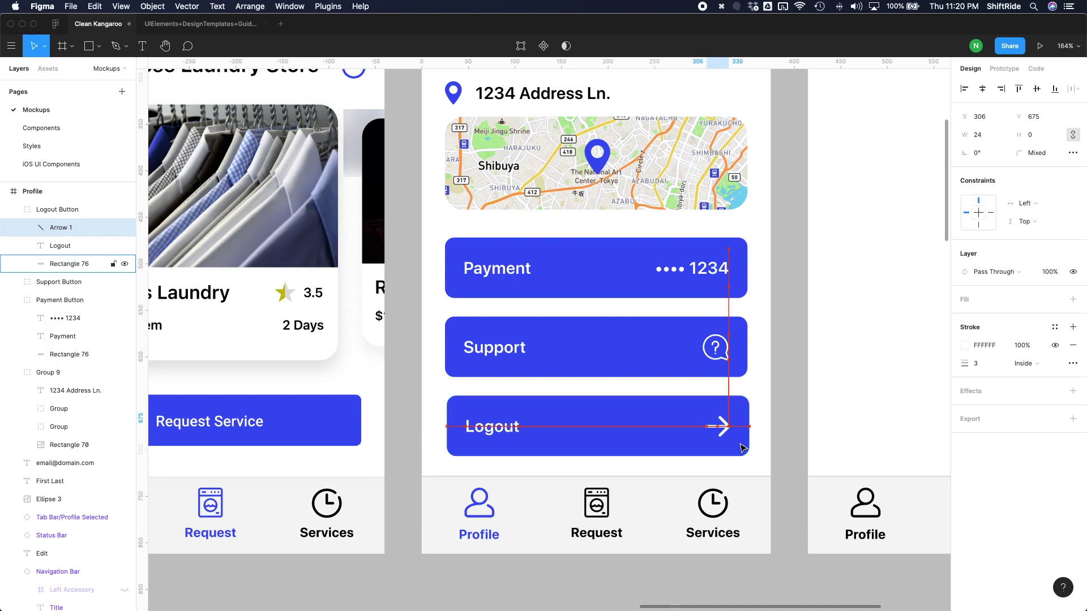
{"action": "key", "text": "Right"}
{"action": "key", "text": "Right"}
{"action": "key", "text": "Right"}
{"action": "key", "text": "alt"}
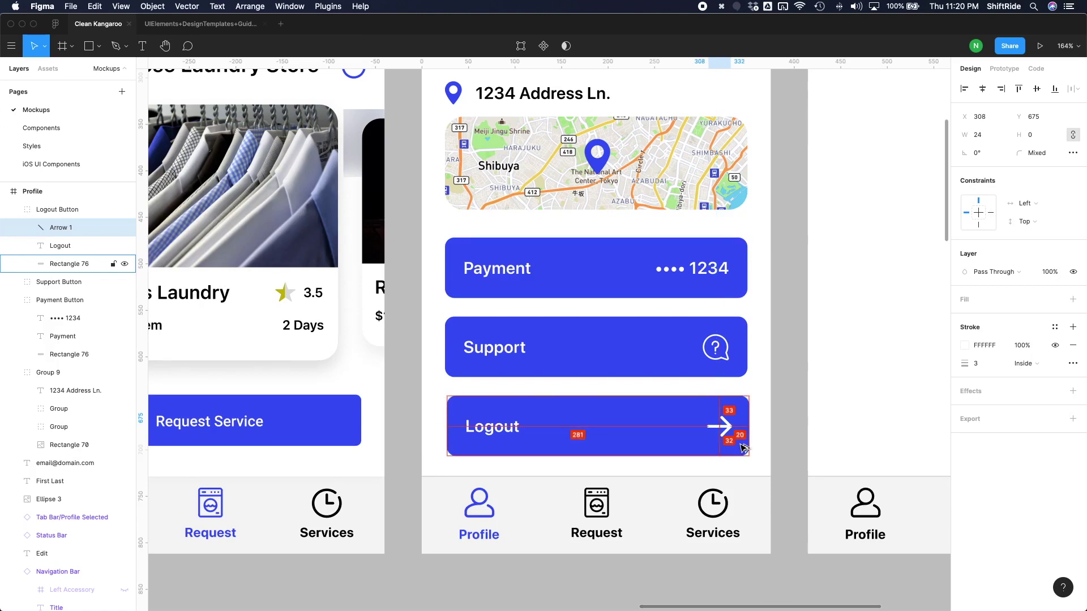
Swap the Logout Button's Primary blue for the orange Secondary colour style
{"action": "left_click", "coordinate": [784, 416]}
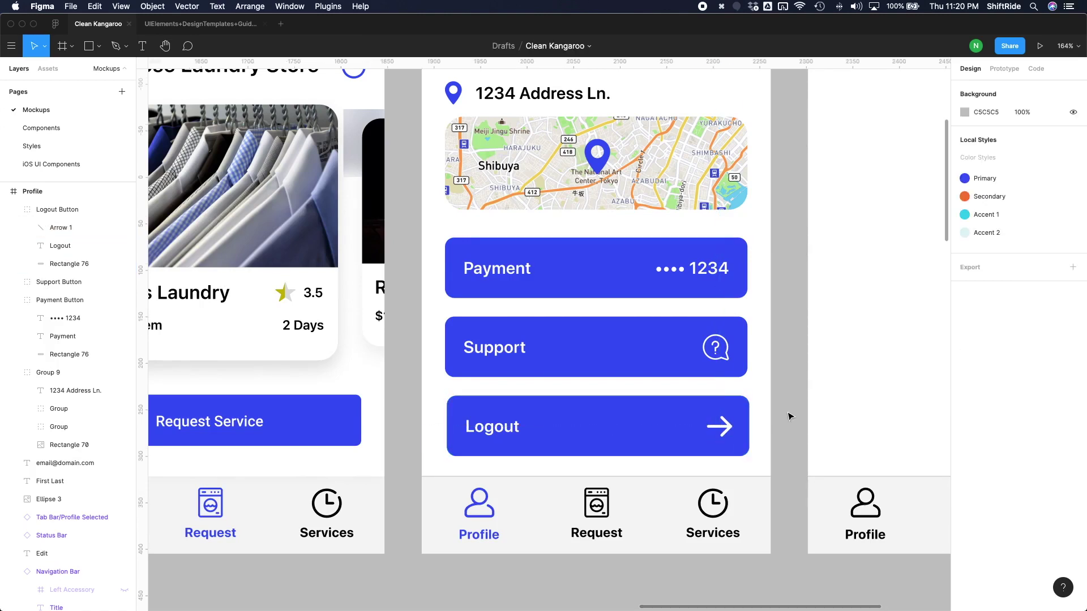
{"action": "scroll", "coordinate": [784, 416], "scroll_direction": "down", "scroll_amount": 5}
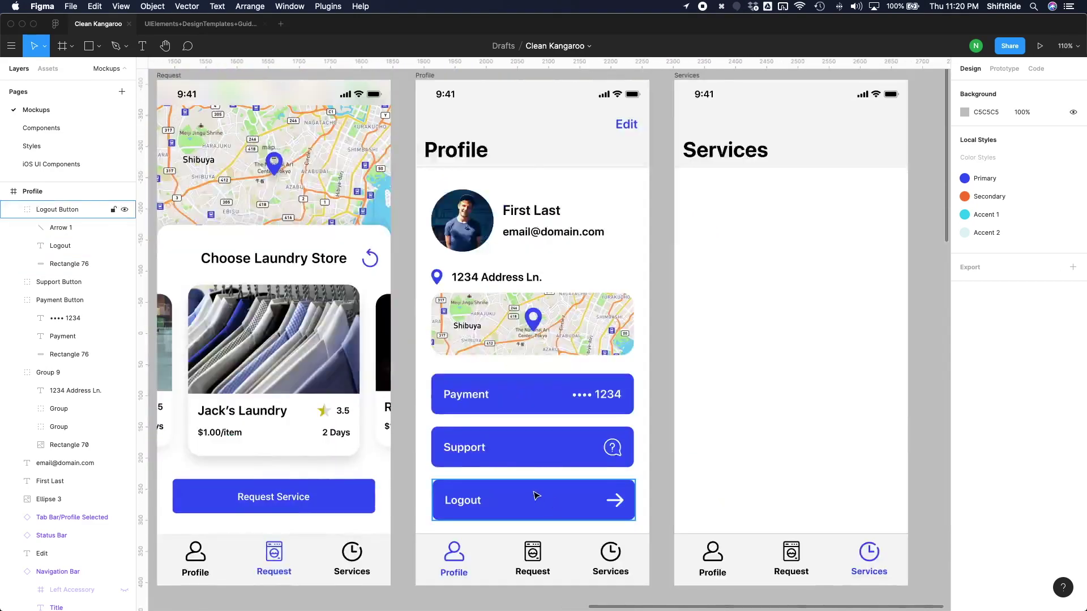
{"action": "left_click", "coordinate": [536, 496]}
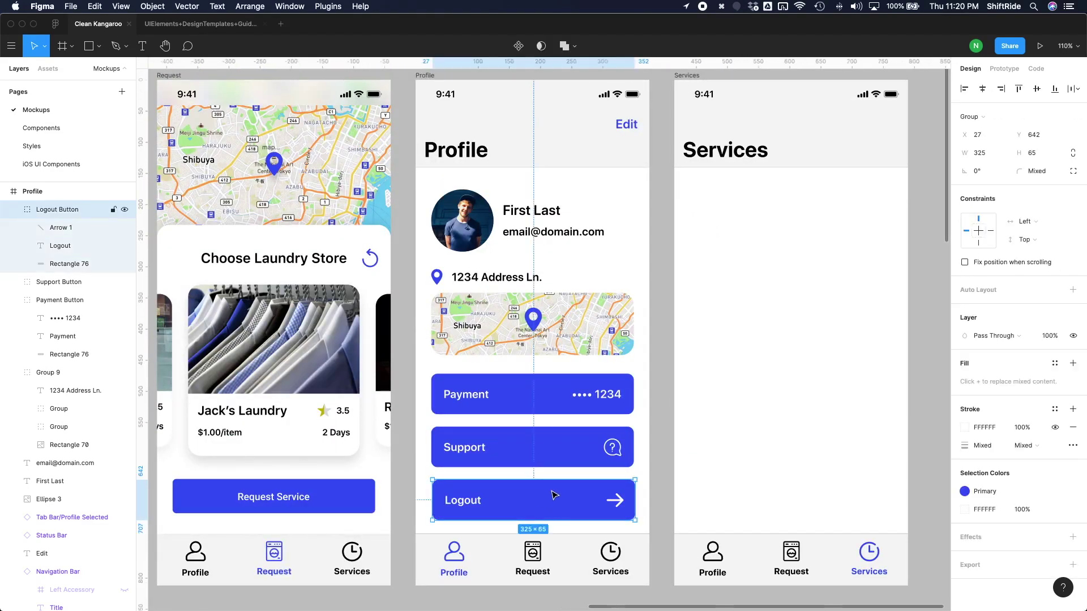
{"action": "left_click", "coordinate": [964, 491]}
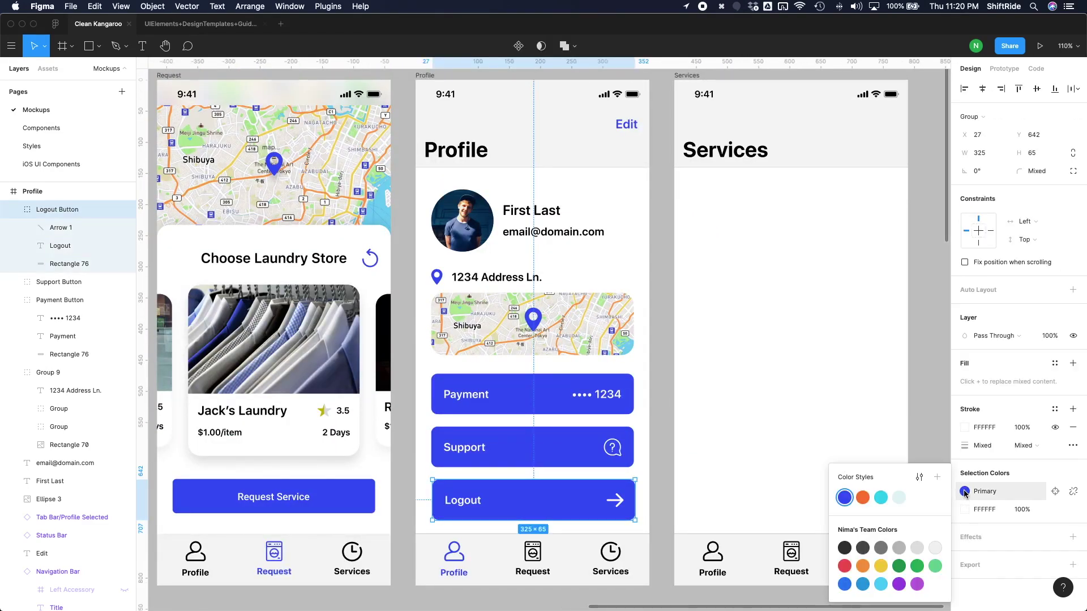
{"action": "left_click", "coordinate": [863, 497]}
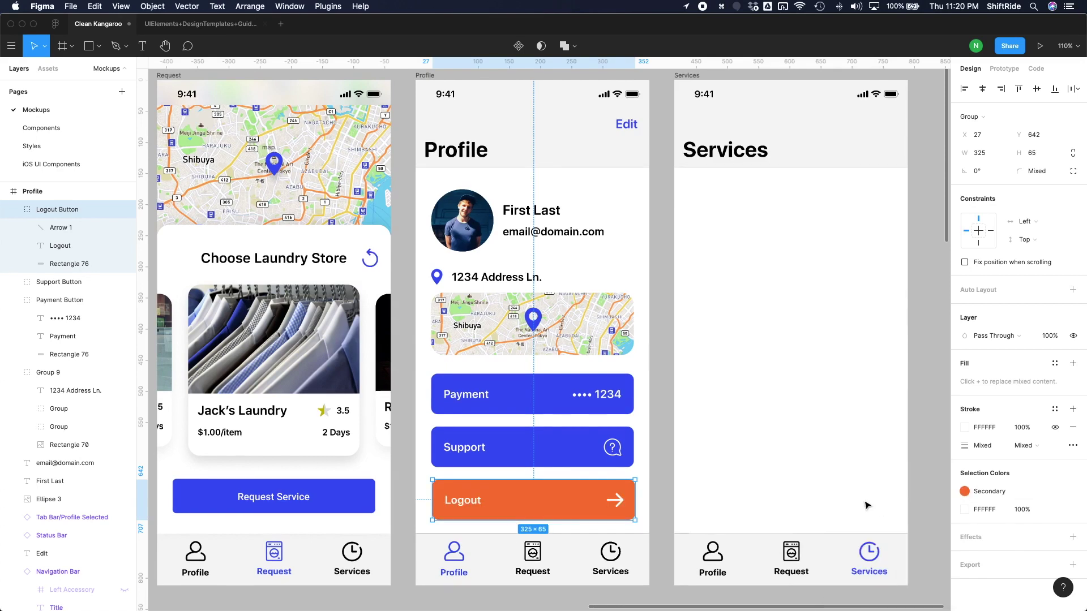
{"action": "left_click", "coordinate": [666, 466]}
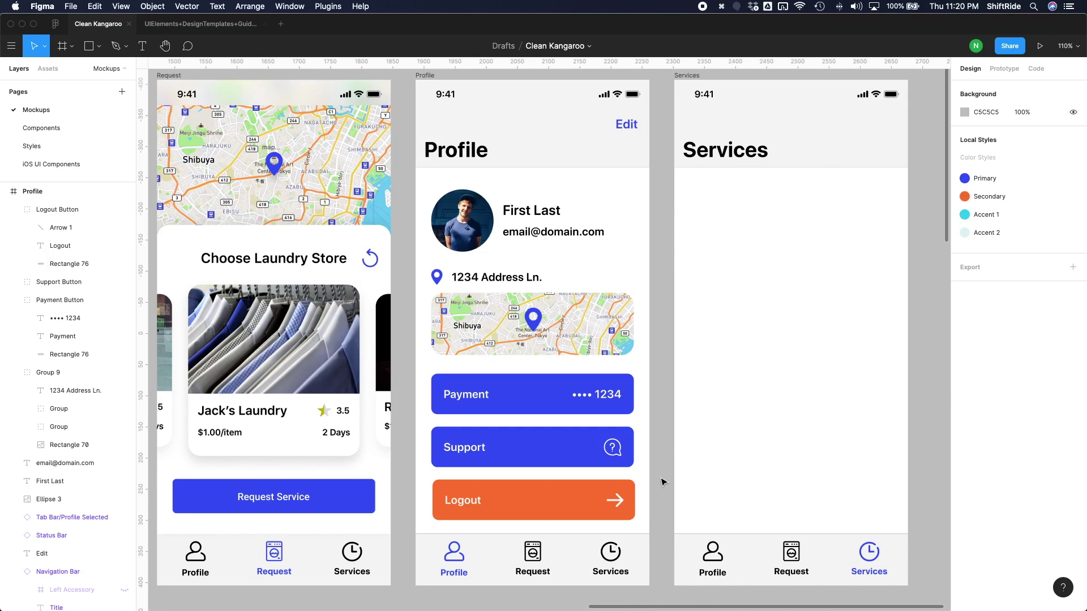
{"action": "scroll", "coordinate": [663, 482], "scroll_direction": "down", "scroll_amount": 1}
{"action": "key", "text": "super+z"}
{"action": "key", "text": "super+z"}
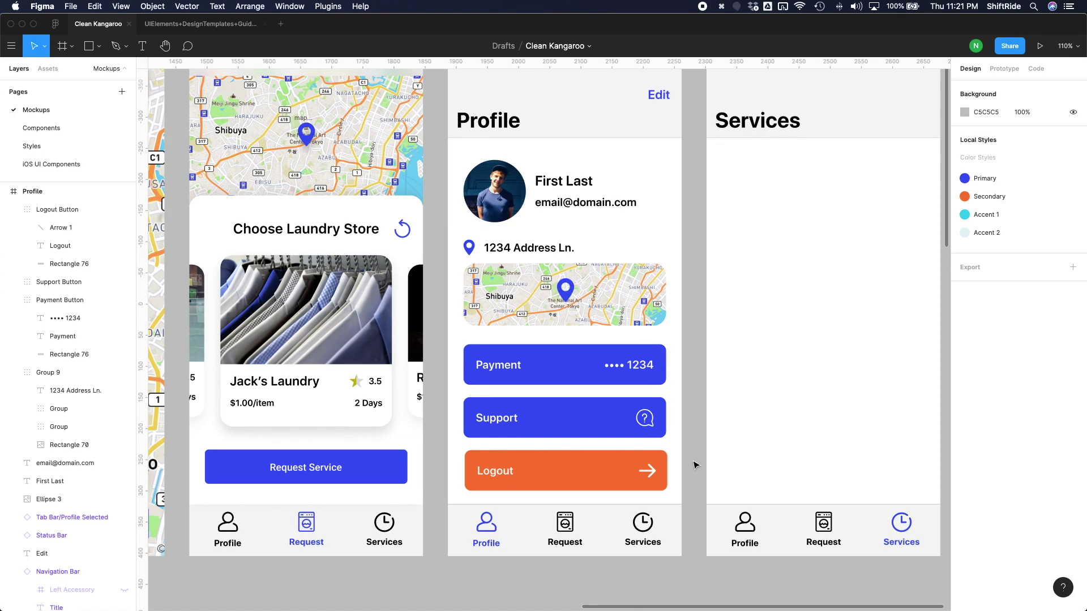
Zoom to fit all Clean Kangaroo frames to review the finished Profile screen
{"action": "key", "text": "shift+1"}
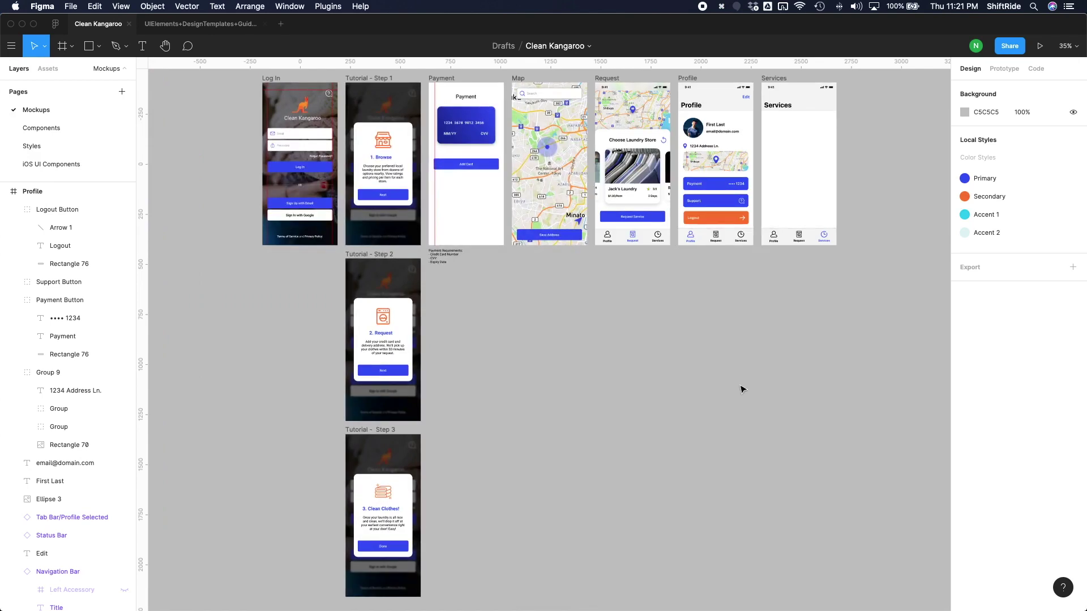